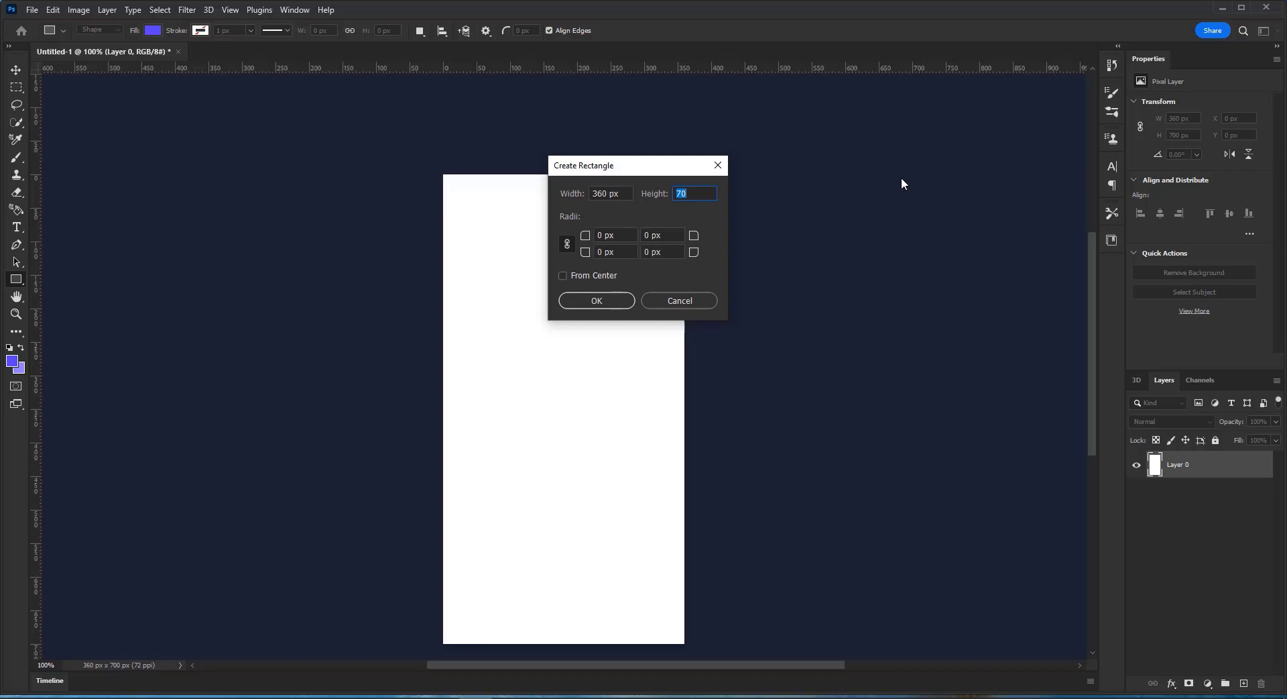
- Create a 360 × 700 px rectangle and move it to align exactly with the canvas edges
type("7")
key("Return")
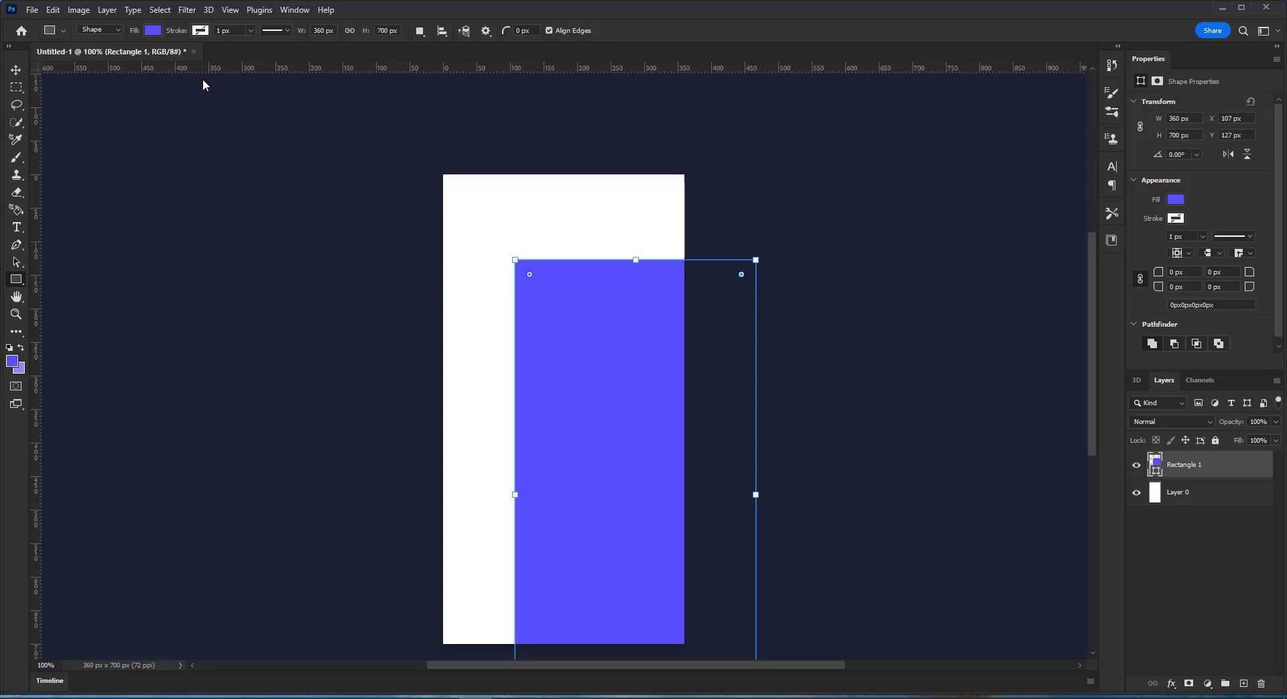
left_click(16, 69)
left_click_drag(570, 325, 521, 267)
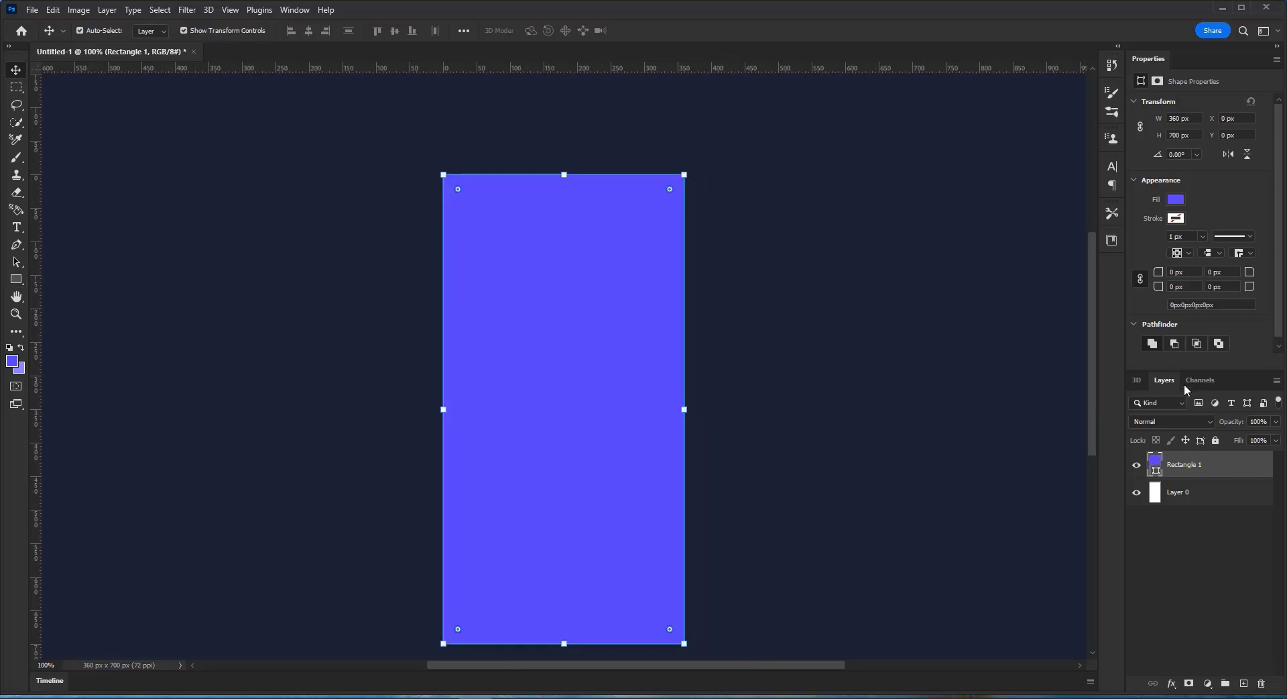
- Delete the white background layer, Layer 0, leaving the rectangle layer in the document
left_click(1180, 492)
key("Delete")
left_click(736, 196)
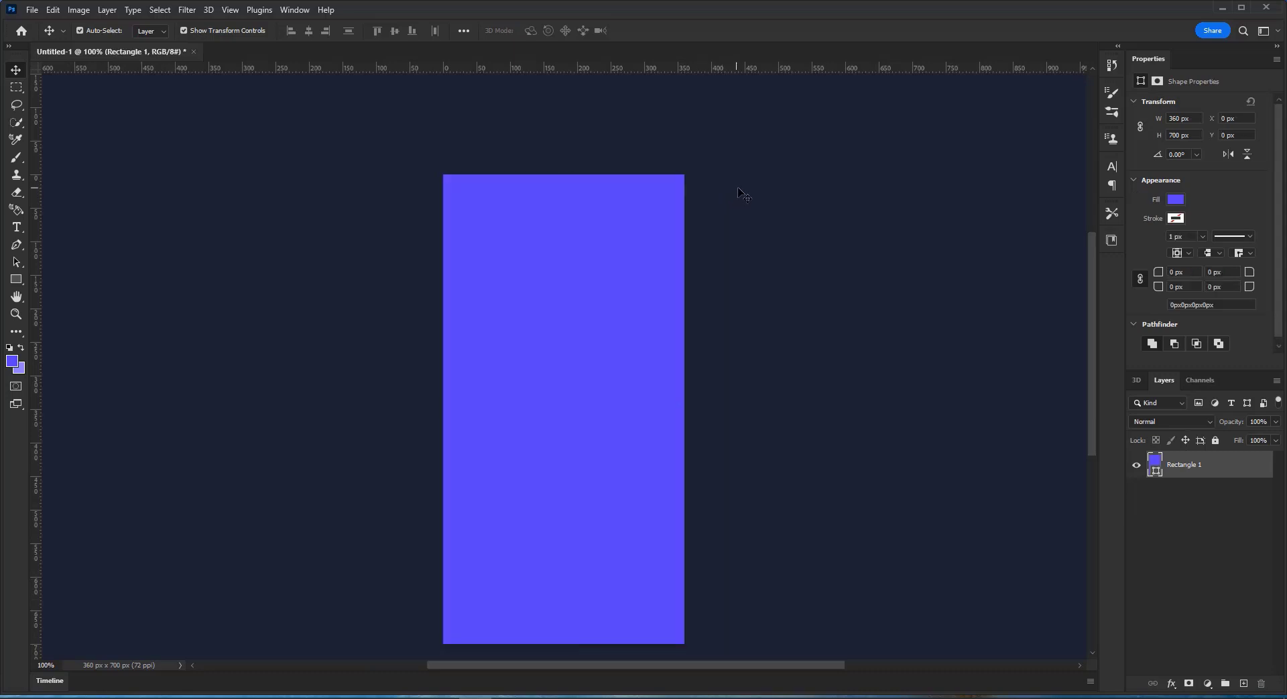
- Round all four corners of the rectangle with a 30 px radius
scroll(529, 315, "down", 1)
left_click(530, 316)
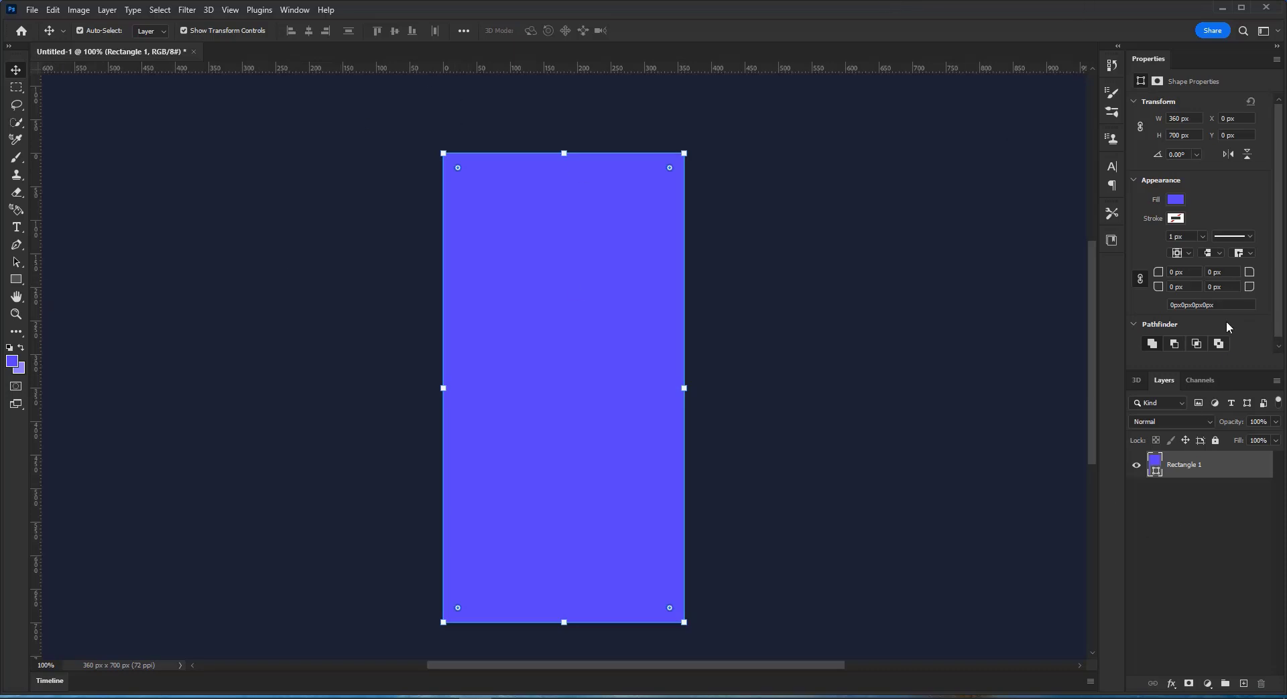
left_click(1192, 273)
type("30")
key("Return")
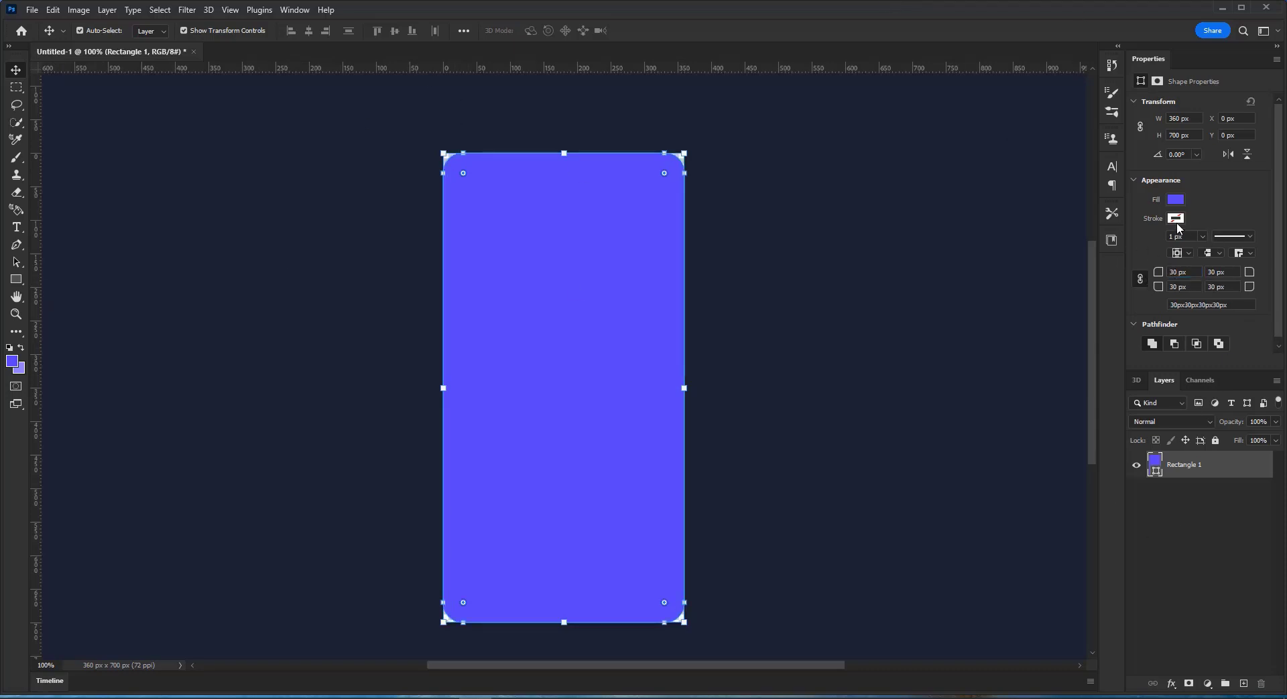
left_click(843, 238)
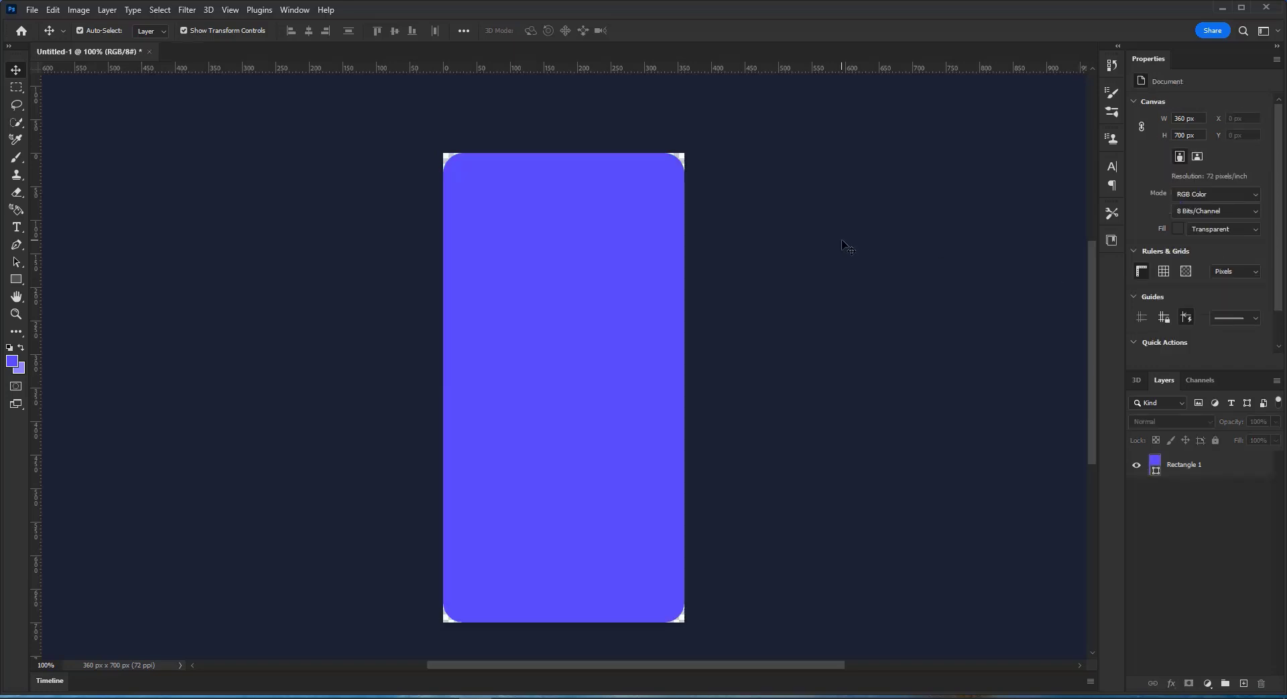
scroll(839, 248, "down", 1)
scroll(838, 261, "up", 3)
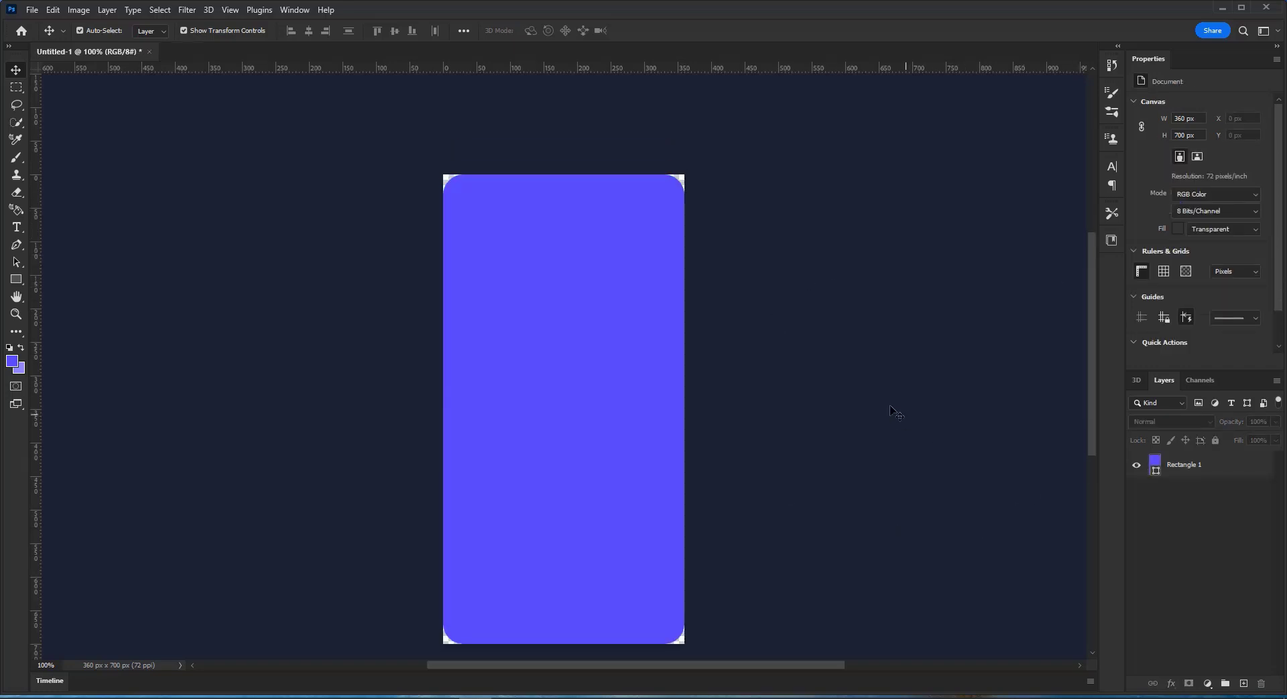
scroll(892, 389, "up", 1)
scroll(887, 368, "down", 1)
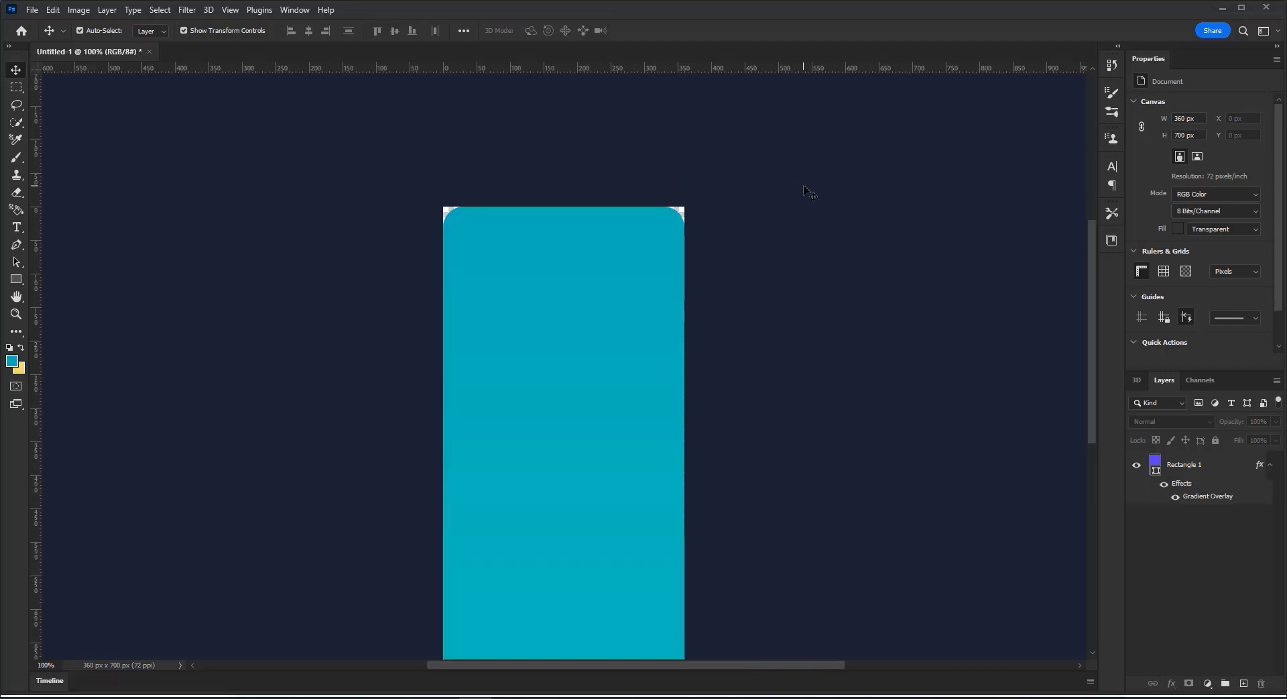
- Collapse the list of effects under the Rectangle 1 layer
scroll(809, 193, "down", 2)
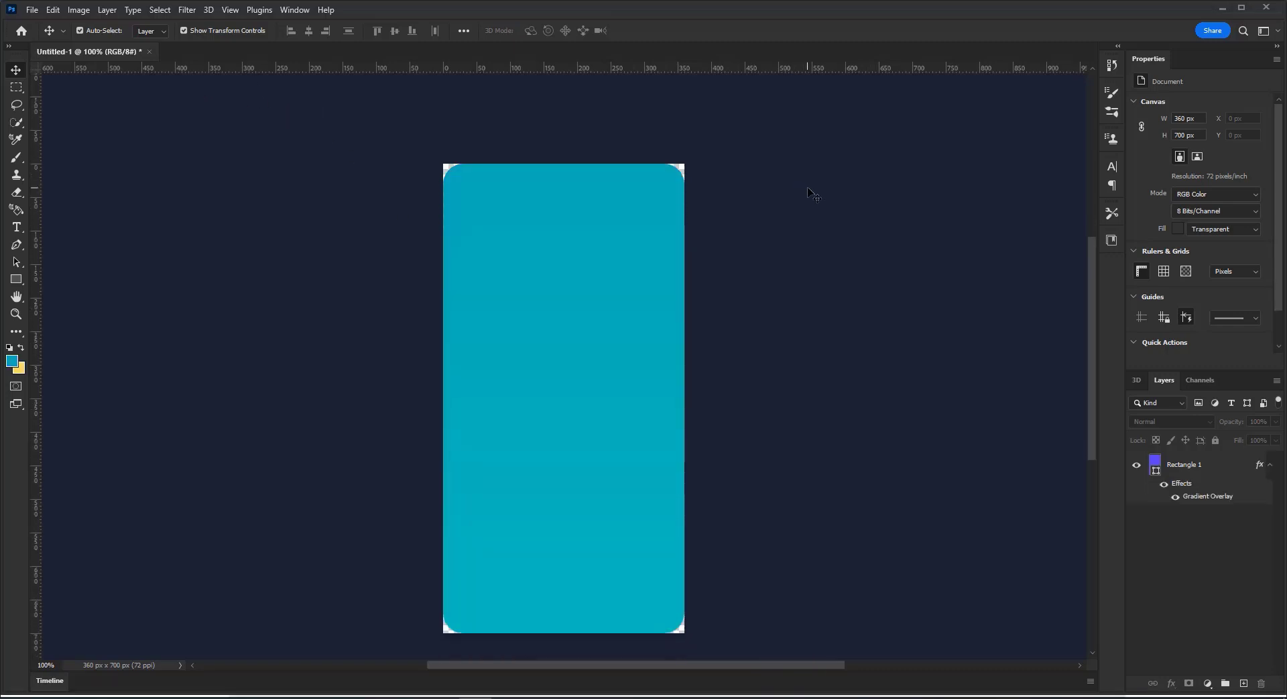
left_click(1270, 464)
scroll(1050, 426, "up", 2)
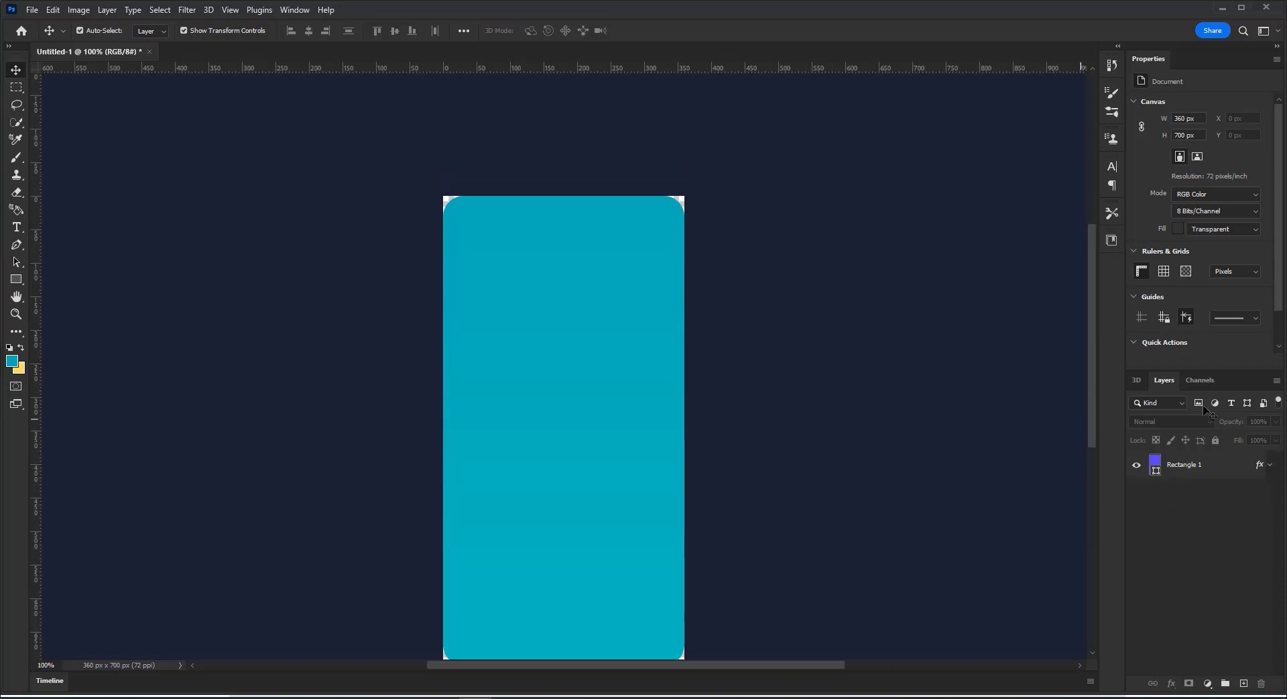
- Start a point text layer just inside the upper-left corner of the teal rectangle
scroll(862, 445, "down", 2)
scroll(862, 445, "up", 2)
scroll(836, 422, "up", 1)
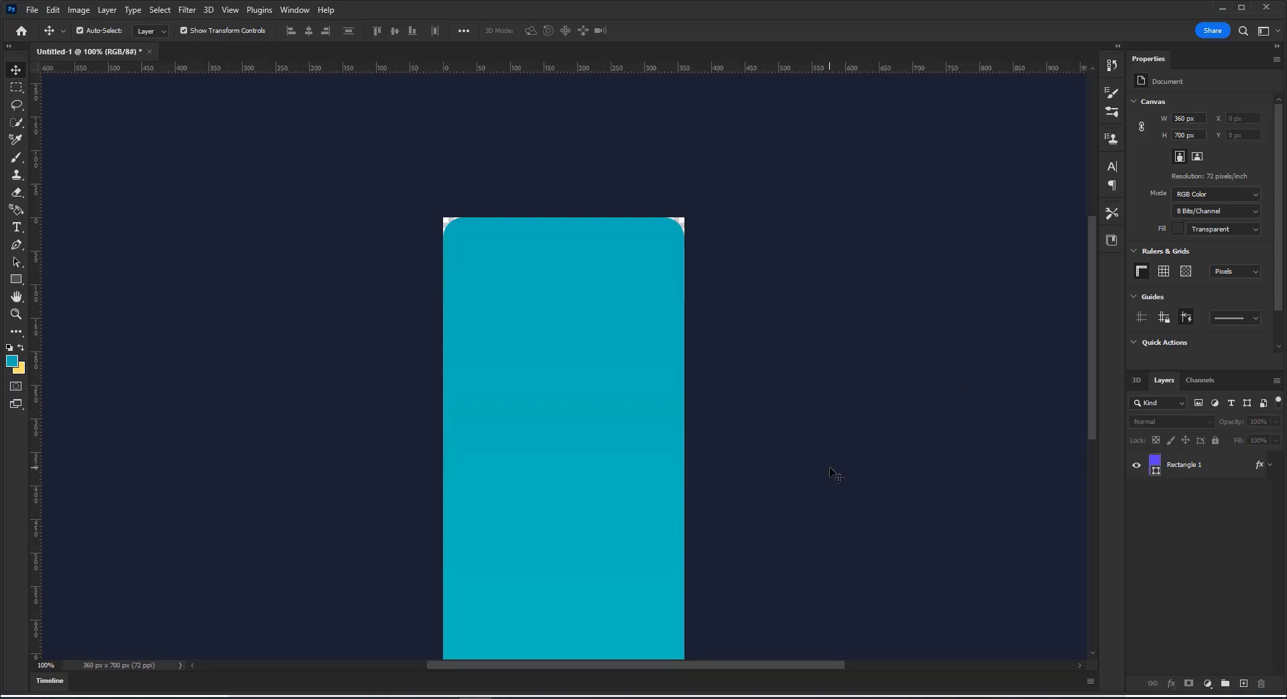
scroll(846, 345, "down", 1)
scroll(878, 403, "up", 2)
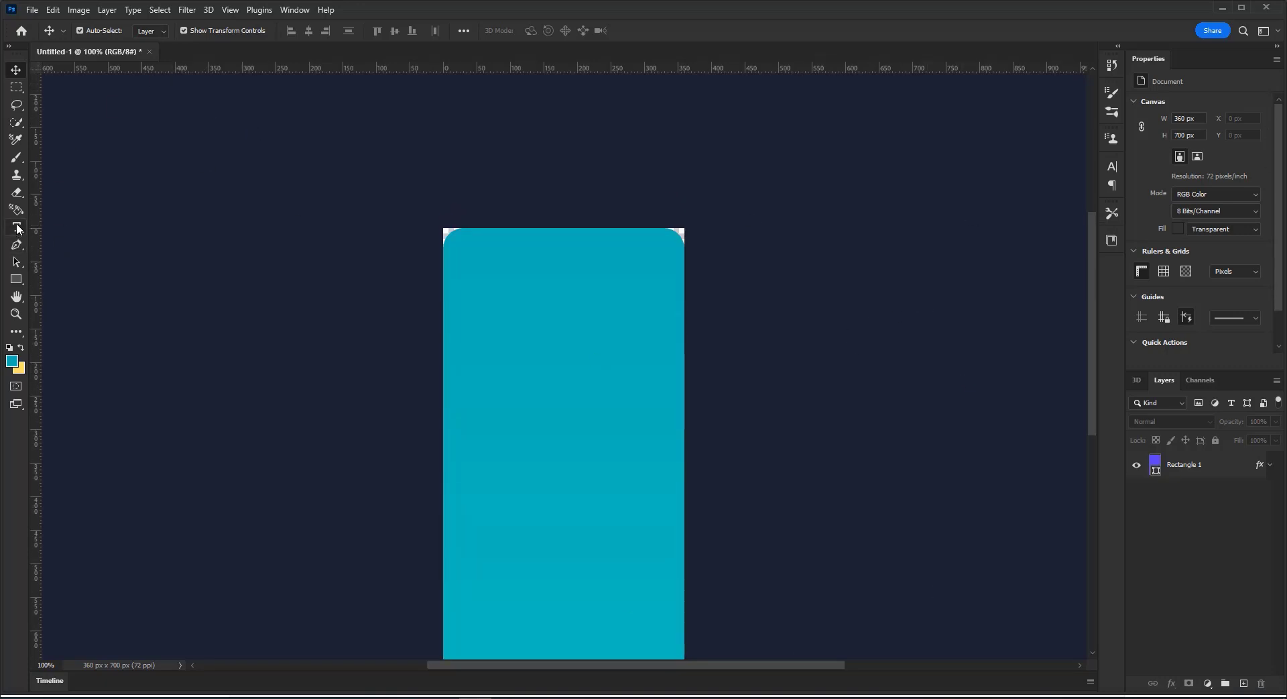
key("t")
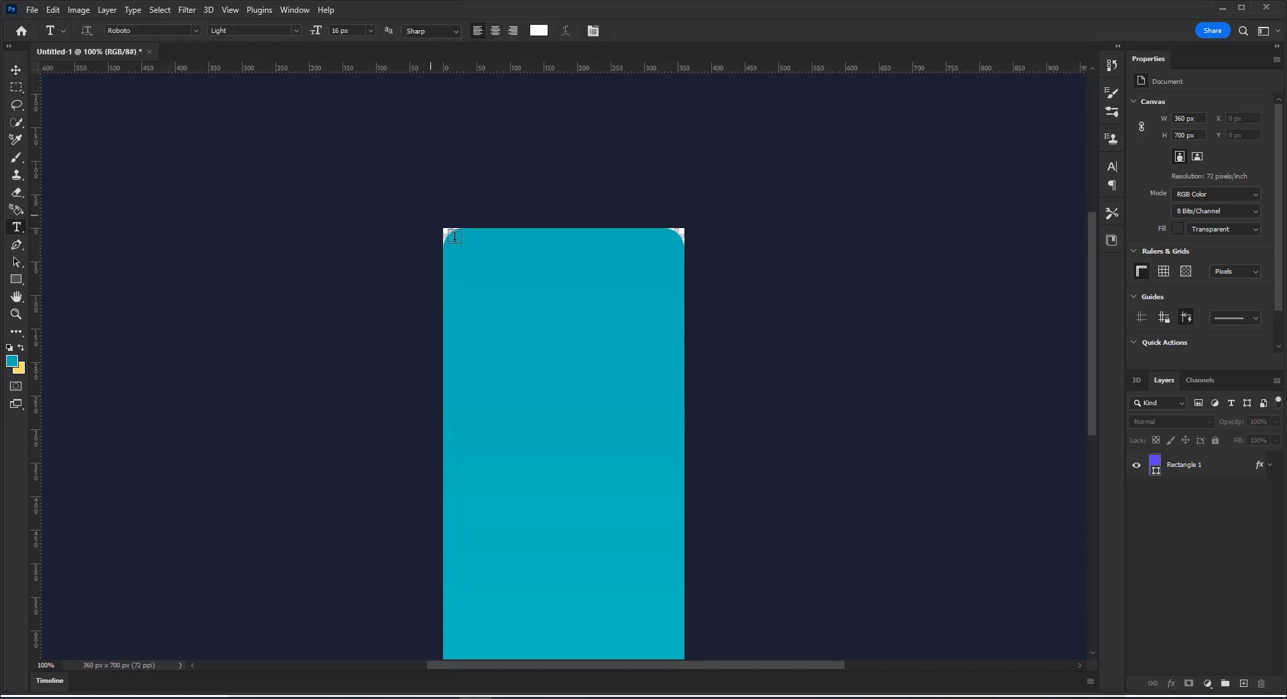
left_click(463, 244)
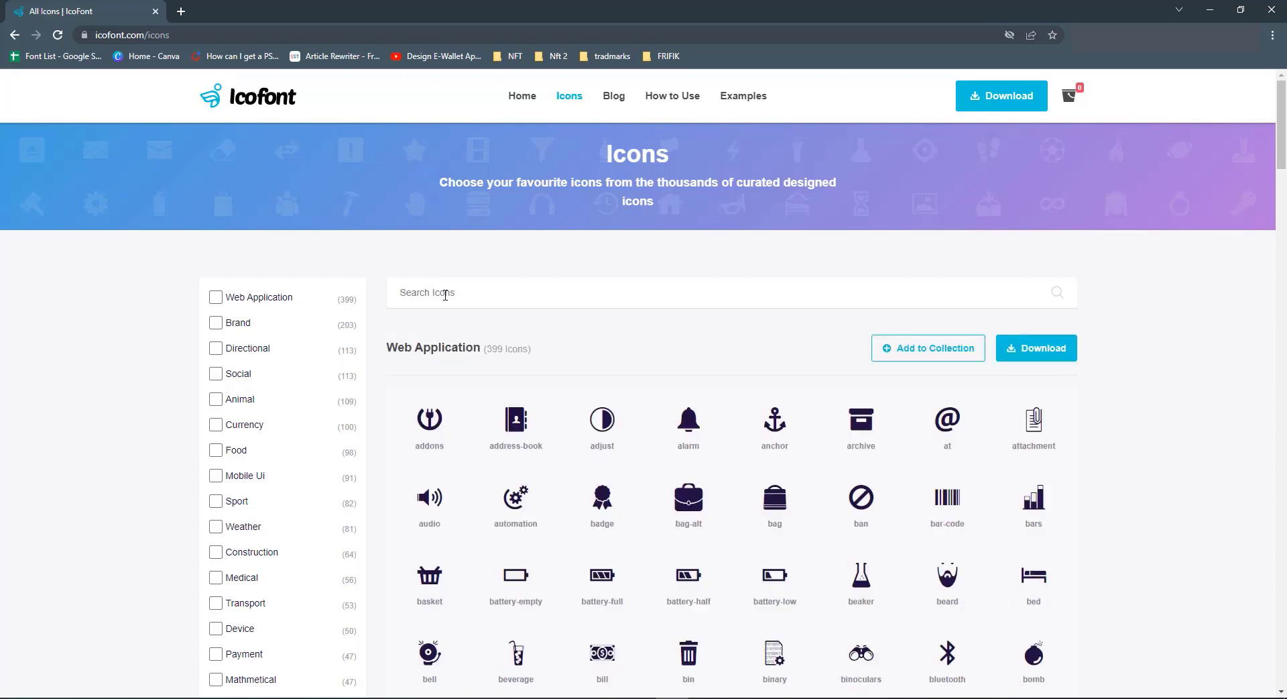
- On the IcoFont icons page, search for "sig" and copy the signal icon's glyph from its preview
left_click(445, 295)
type("sig")
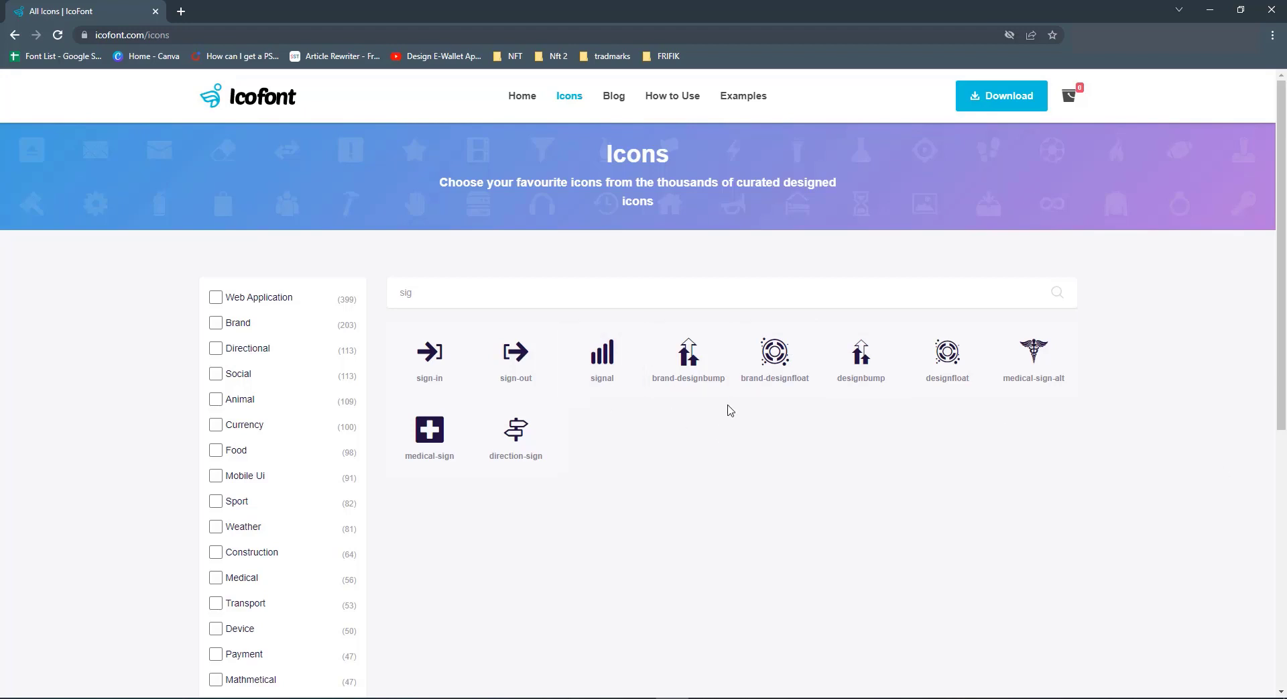
left_click(610, 366)
double_click(415, 237)
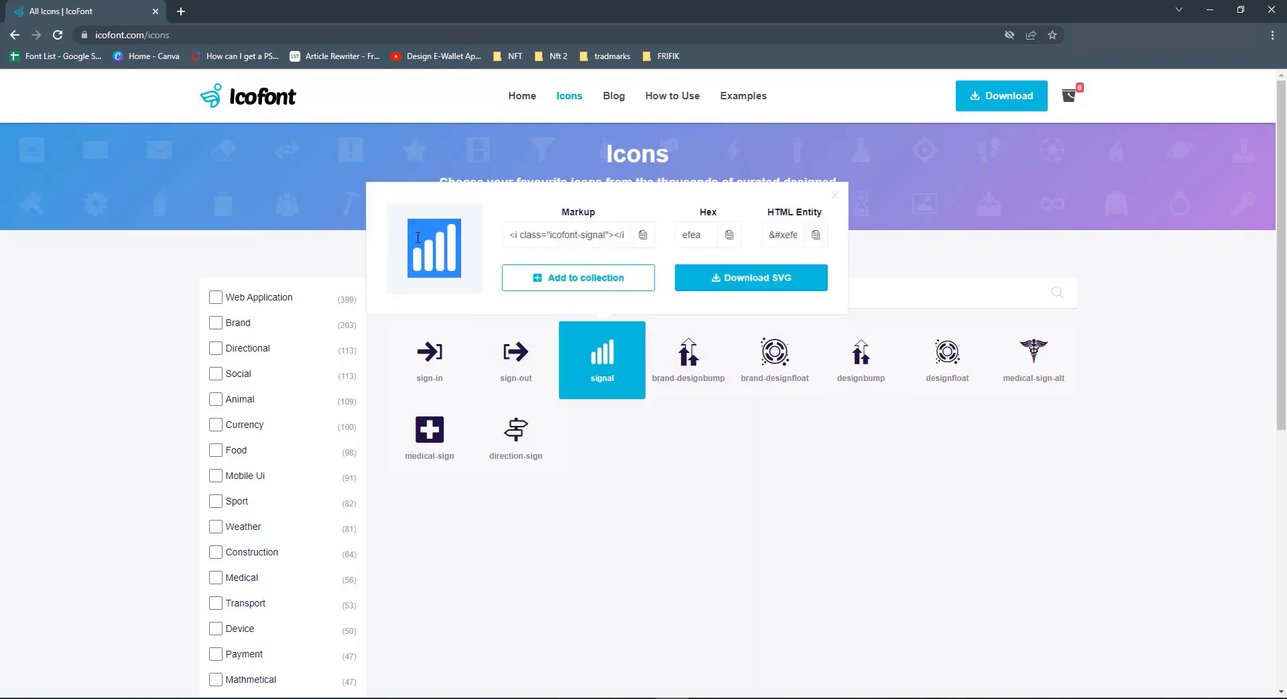
- Switch to Photoshop, paste the signal glyph over the placeholder text and set its font to IcoFont Regular
left_click(835, 698)
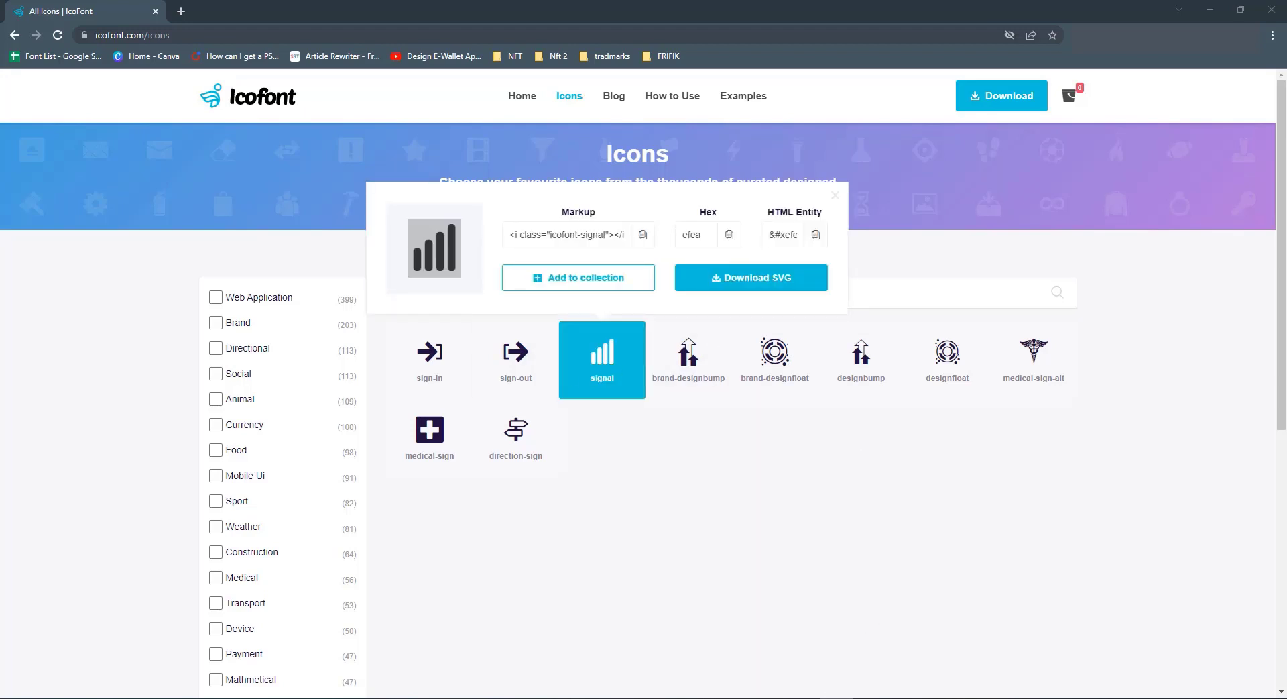
left_click(476, 698)
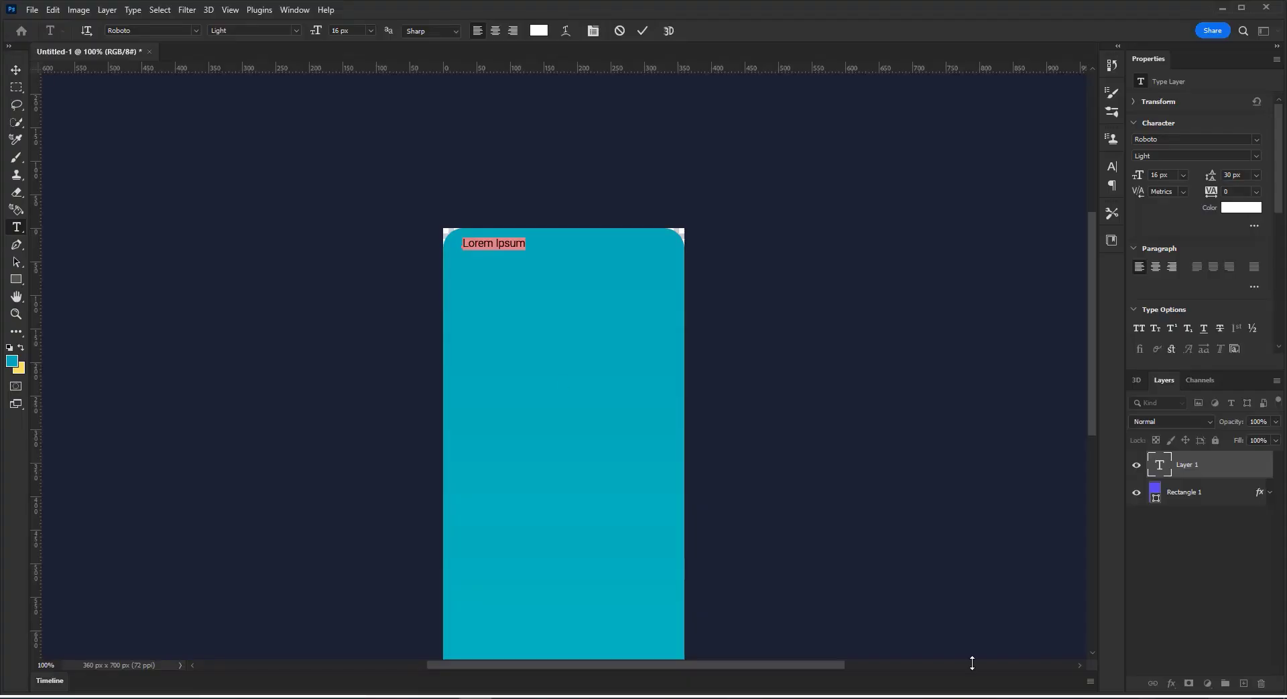
key("ctrl+v")
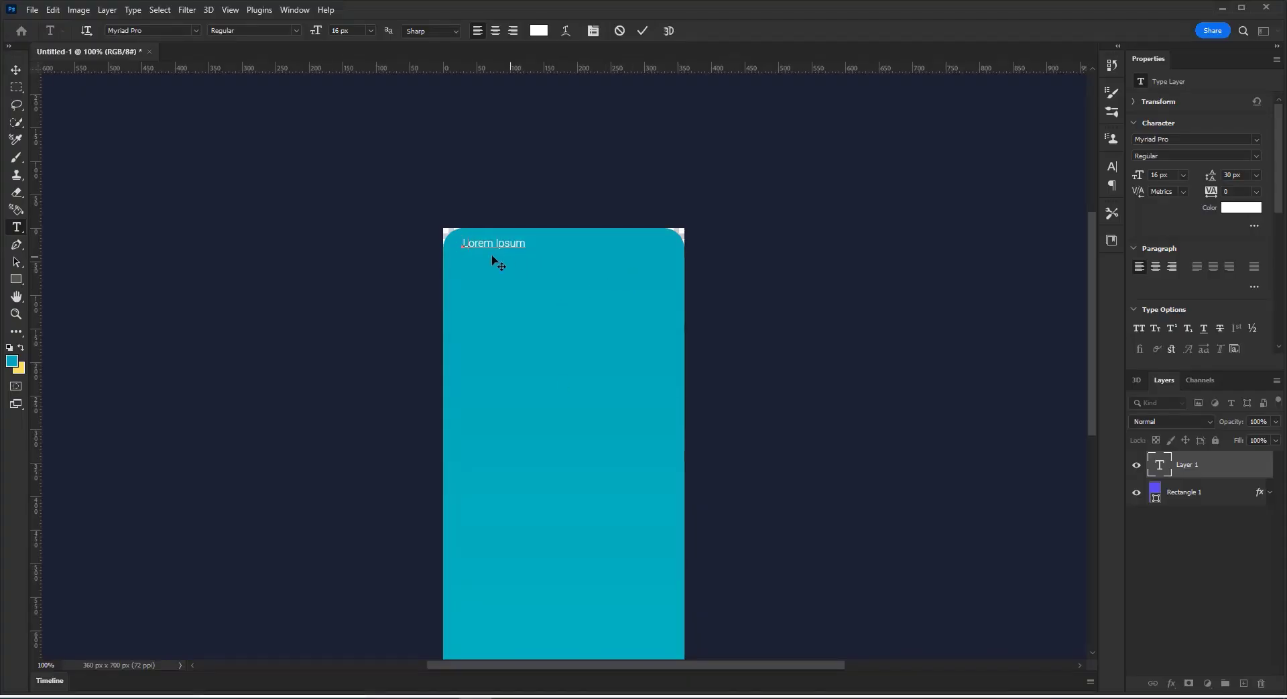
key("ctrl+a")
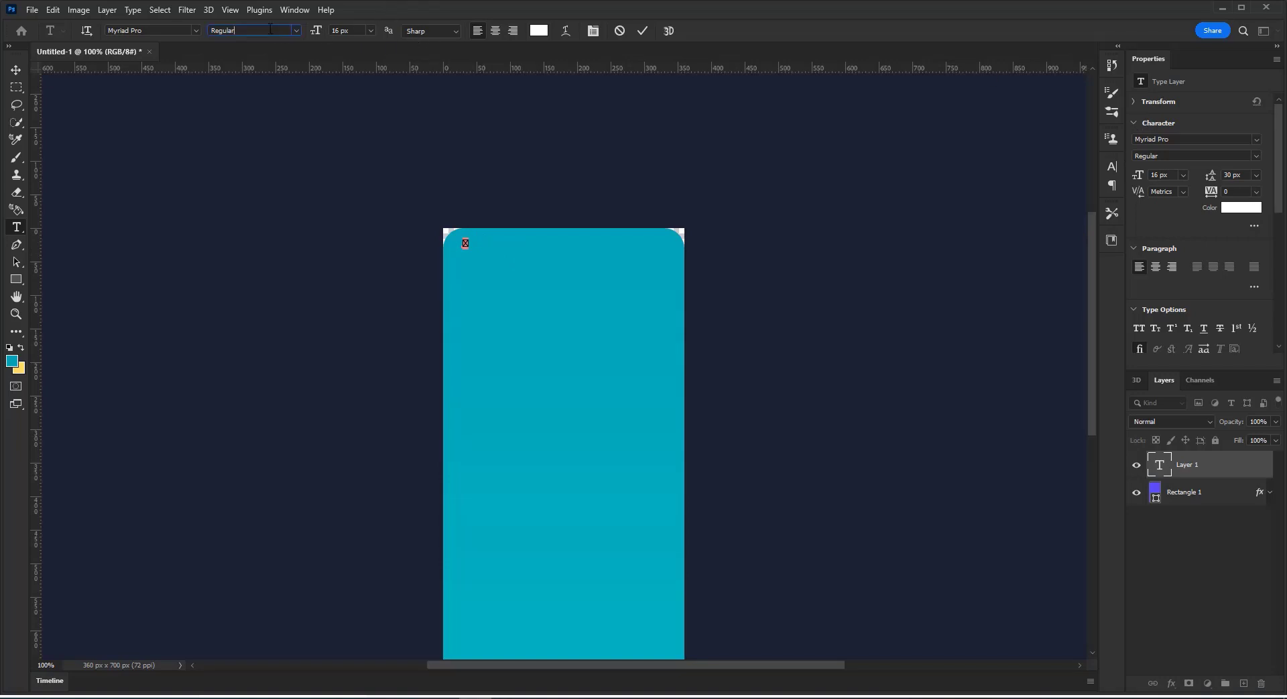
left_click(143, 30)
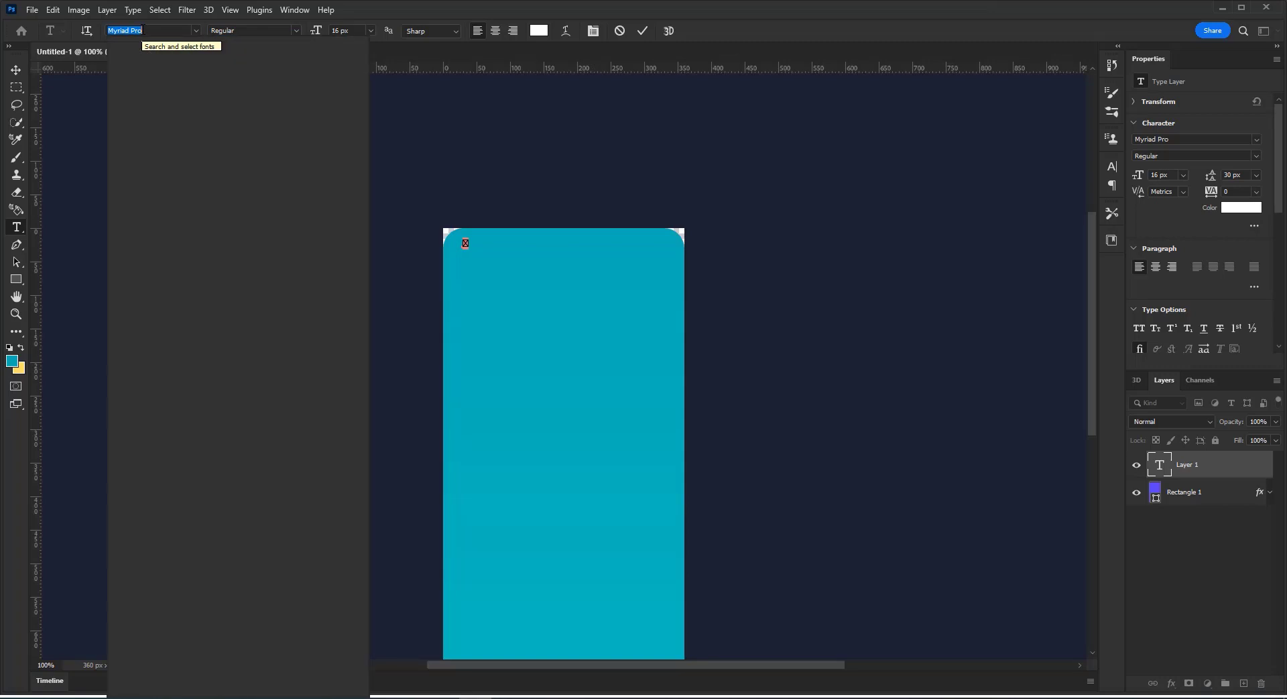
type("ico")
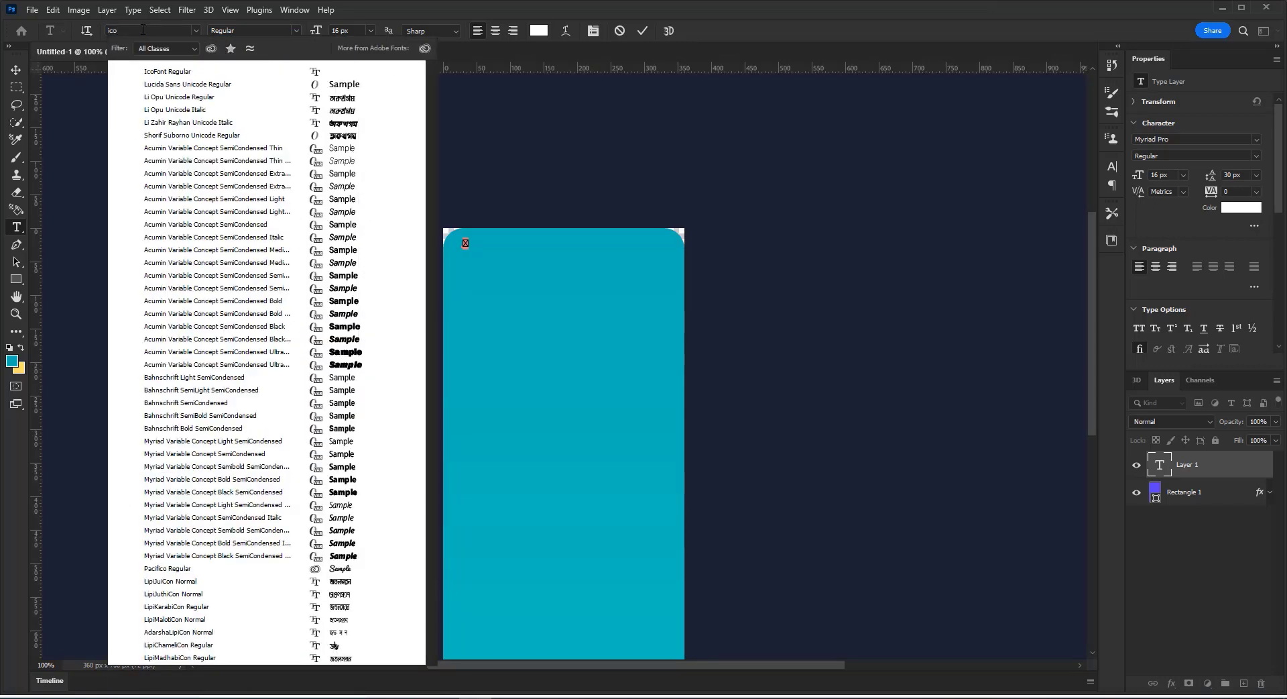
left_click(150, 72)
left_click(642, 30)
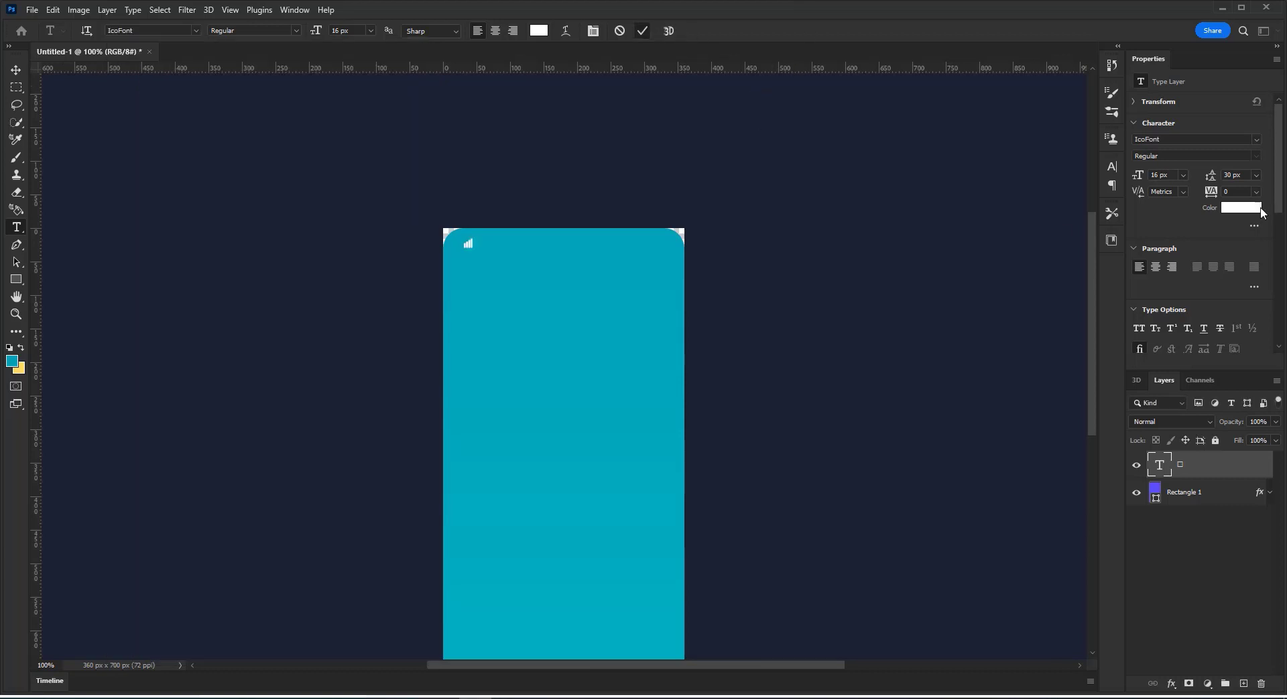
- Set the size of the signal icon text to 20 px
left_click(15, 70)
scroll(369, 226, "down", 1)
left_click(369, 227, "ctrl")
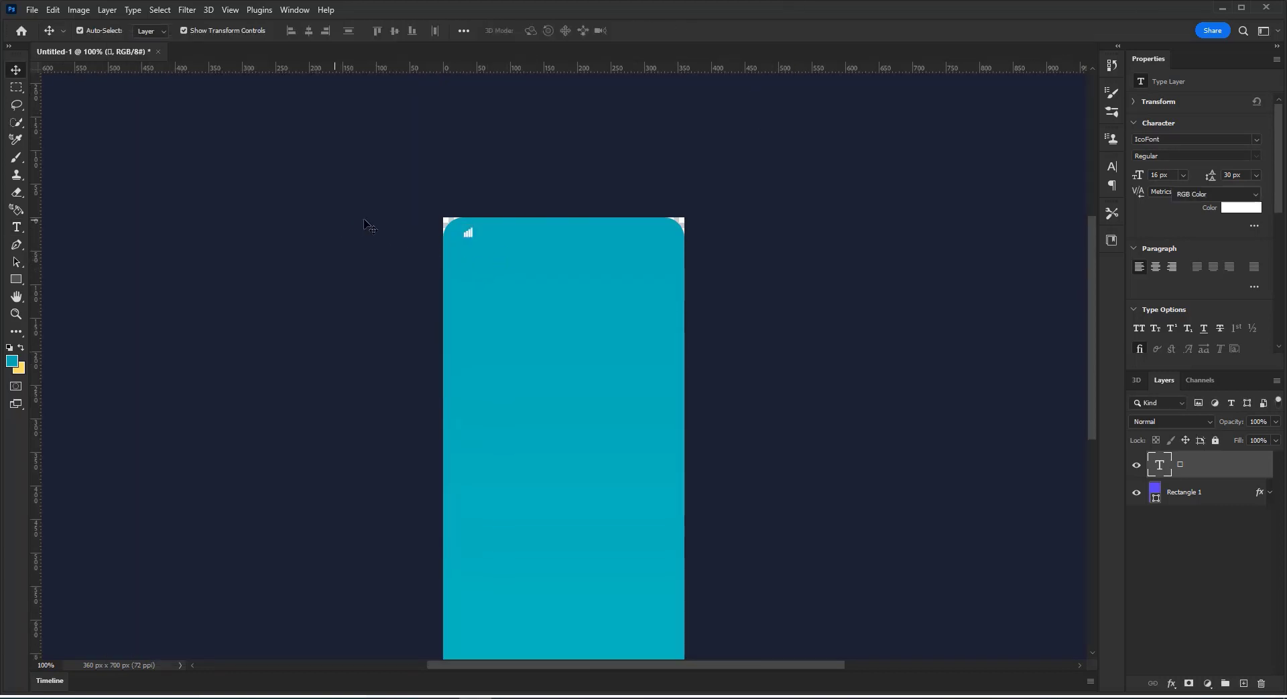
scroll(407, 232, "up", 4)
left_click(424, 173, "ctrl")
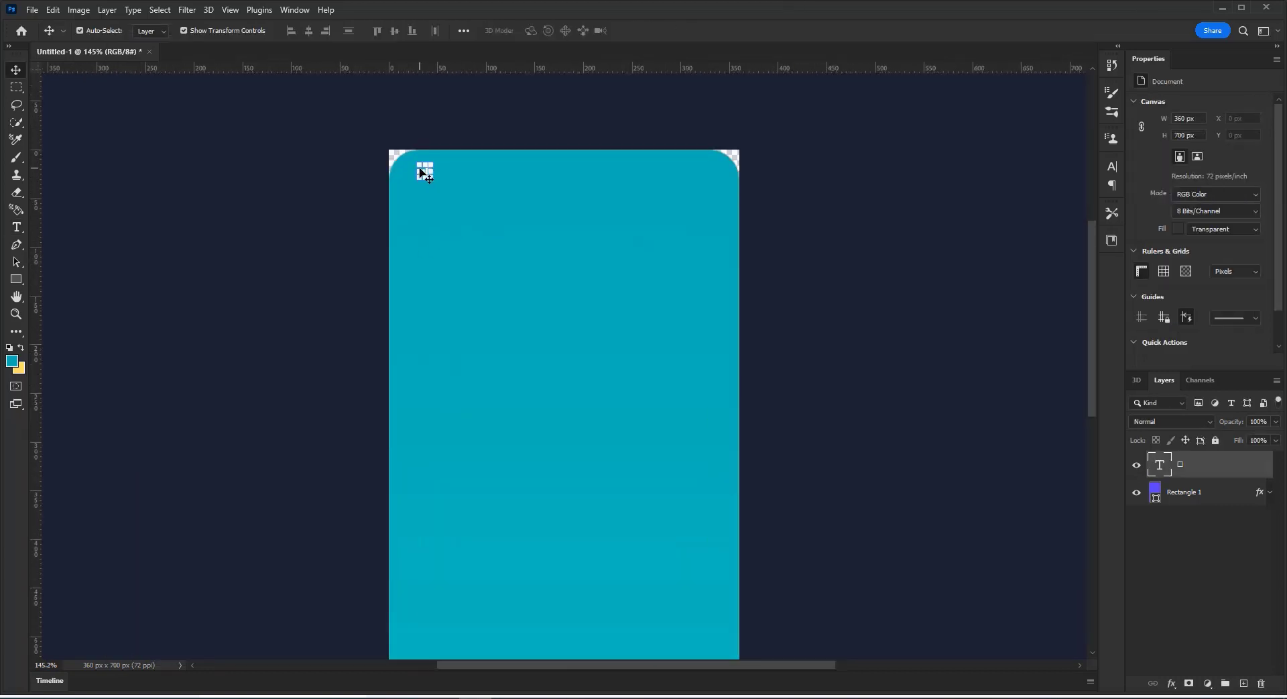
double_click(425, 173)
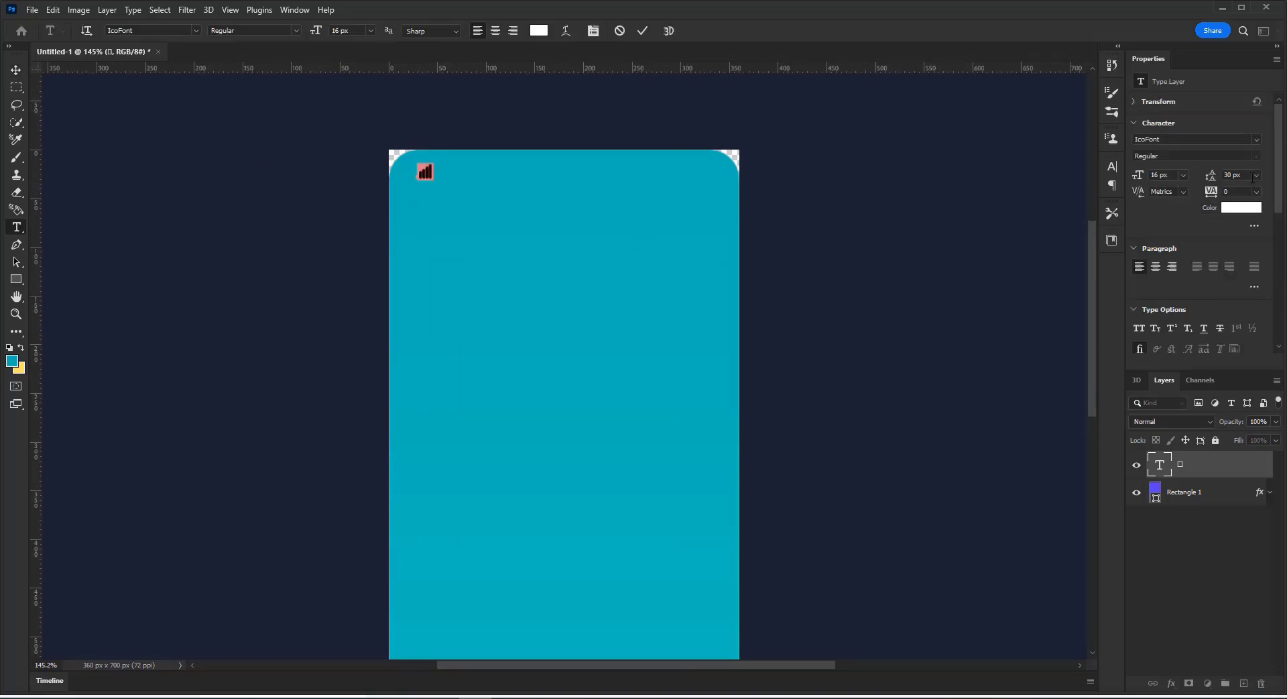
left_click(355, 31)
type("20")
key("Return")
left_click(642, 31)
- Duplicate the signal icon layer and nudge the copy horizontally until it sits just to the right of the original
key("ctrl+j")
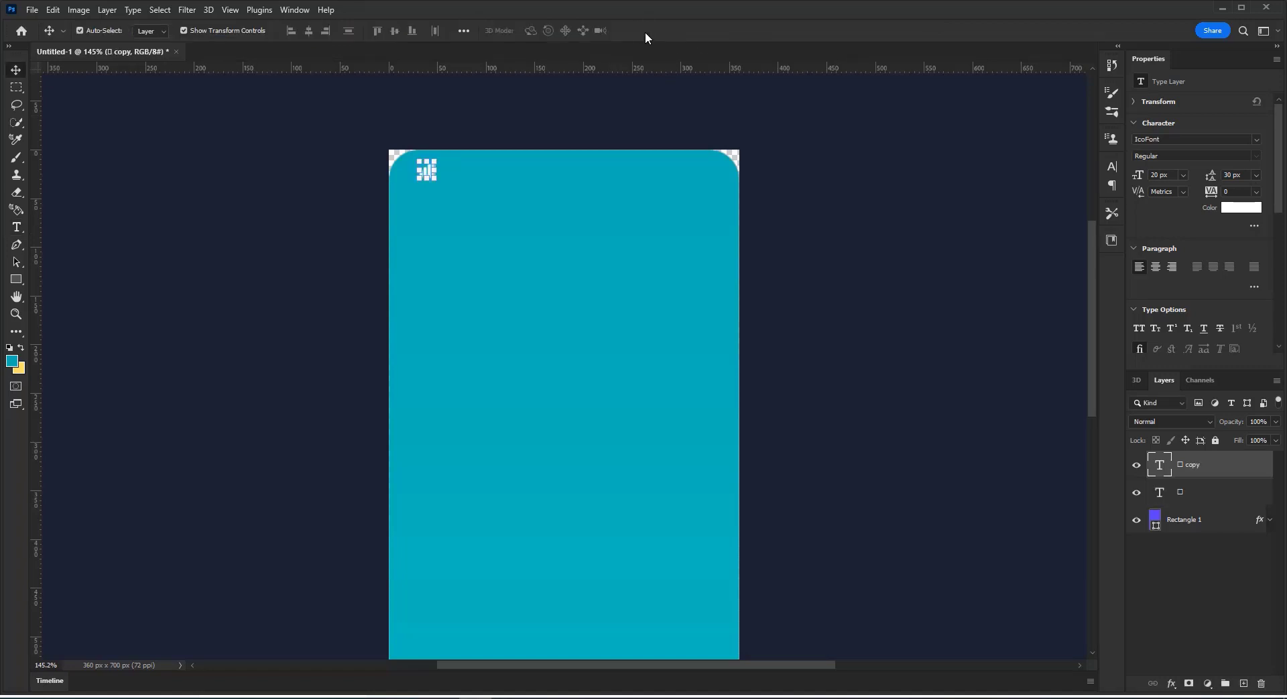
key("shift+Right")
key("shift+Right")
key("Left")
key("Left")
key("Left")
key("Left")
key("shift+Right")
key("shift+Right")
key("shift+Left")
- Select the duplicate's glyph for replacement, switch to the IcoFont page, search for "wifi" and copy the ui-wifi icon
double_click(455, 172)
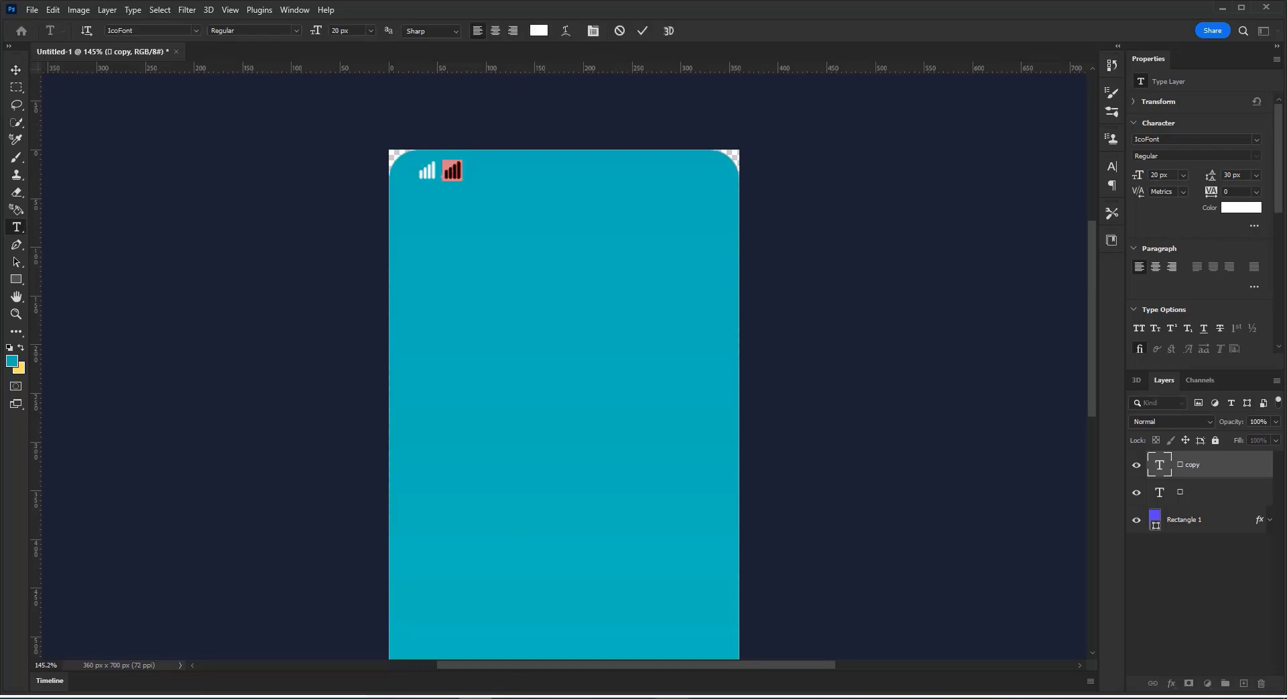
key("alt+Tab")
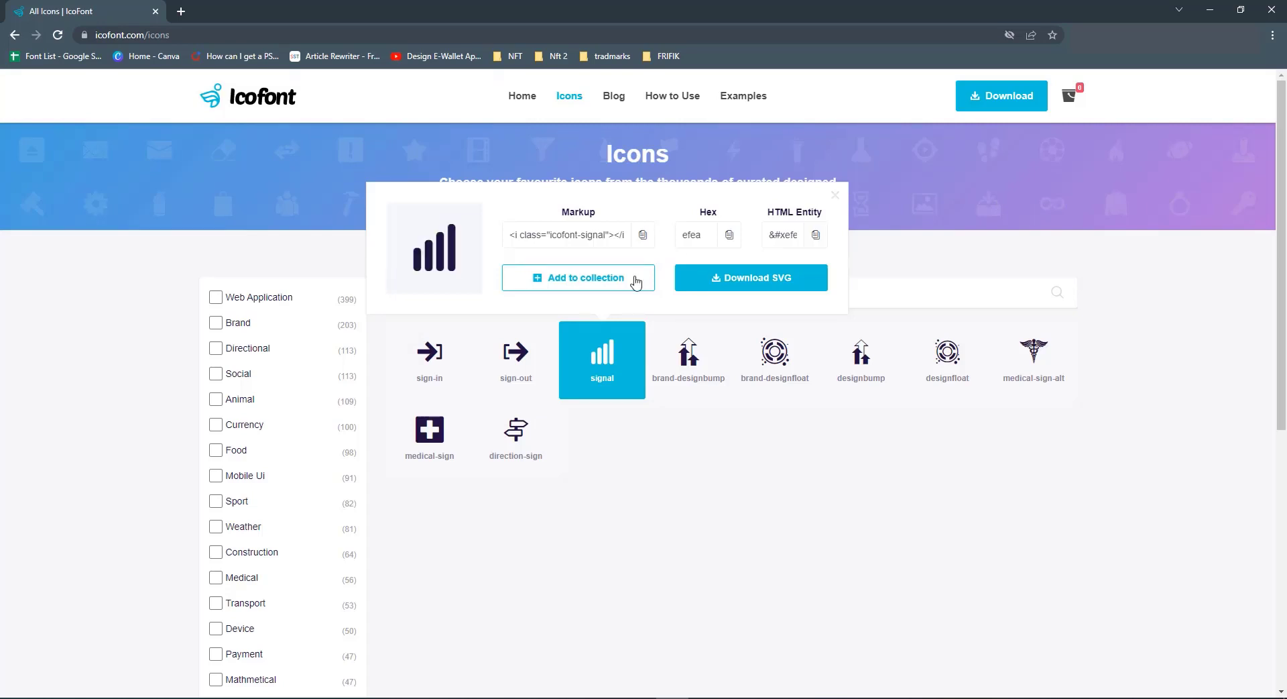
left_click(835, 195)
left_click_drag(459, 290, 355, 312)
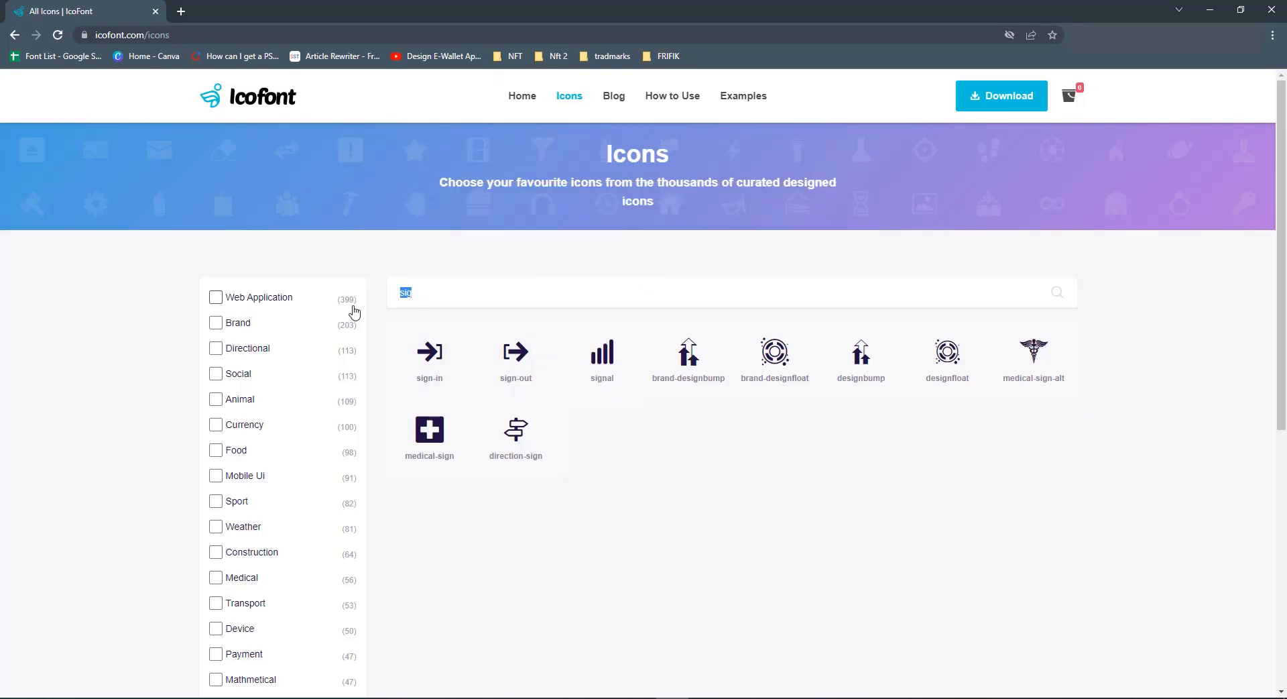
type("wifi")
left_click(577, 380)
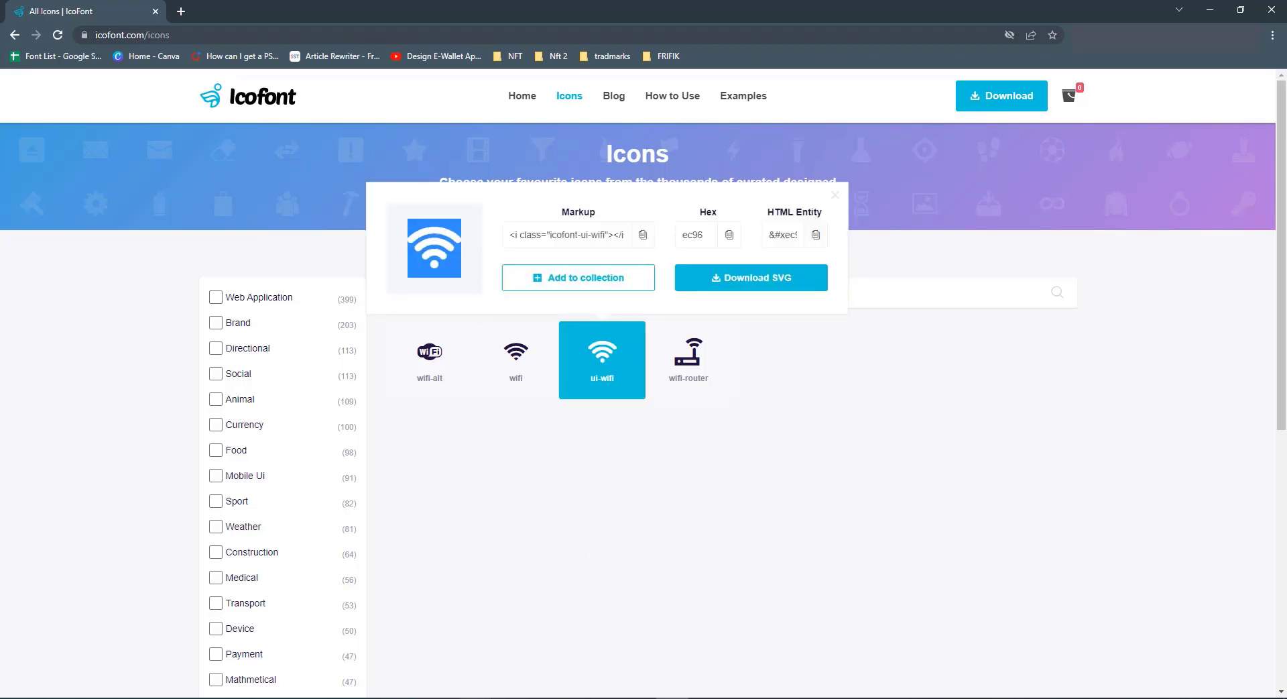
- Switch back to Photoshop and replace the duplicate signal glyph with the copied ui-wifi icon
key("alt+Tab")
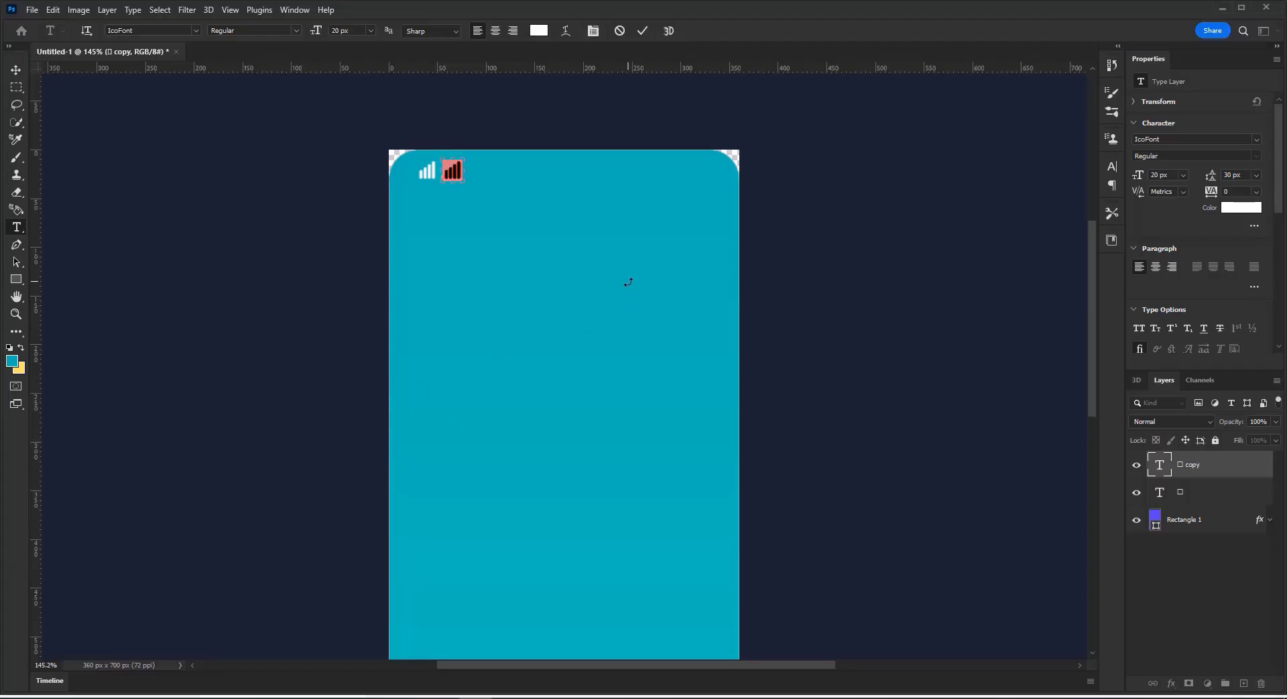
key("ctrl+v")
left_click(644, 37)
key("v")
left_click(849, 163)
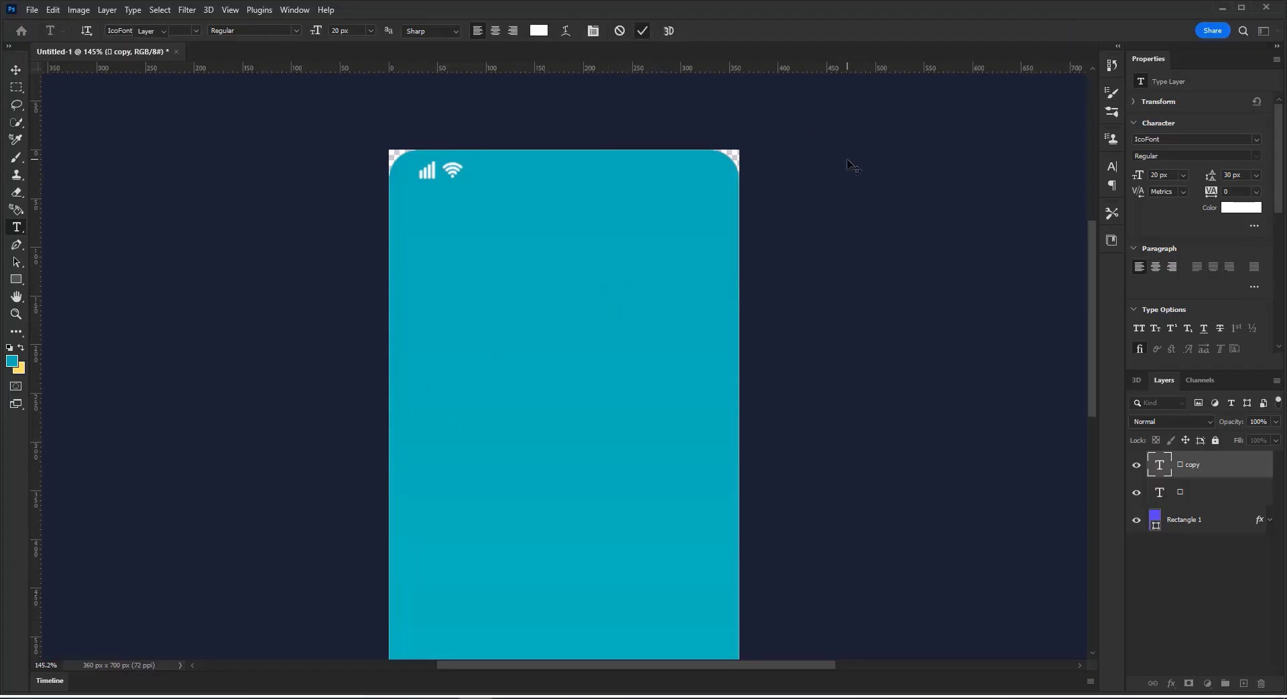
- Group the signal and Wi-Fi icon layers together
left_click(1184, 492)
left_click(1189, 479, "shift")
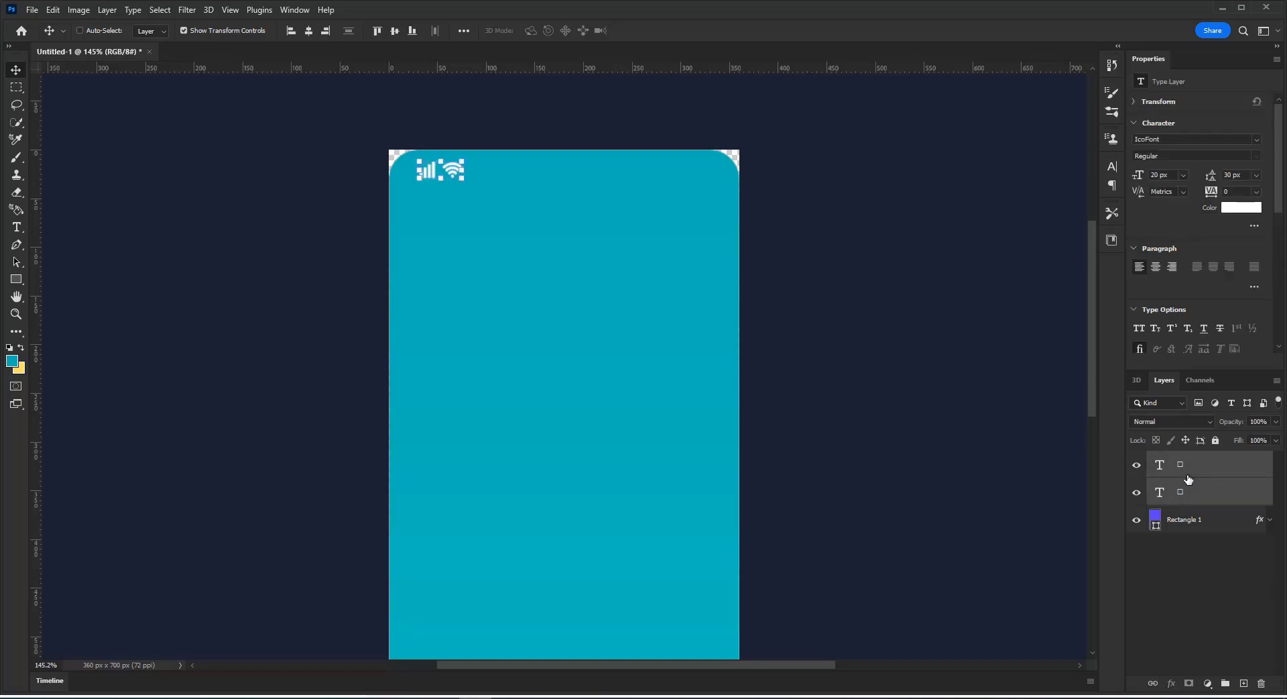
key("ctrl+g")
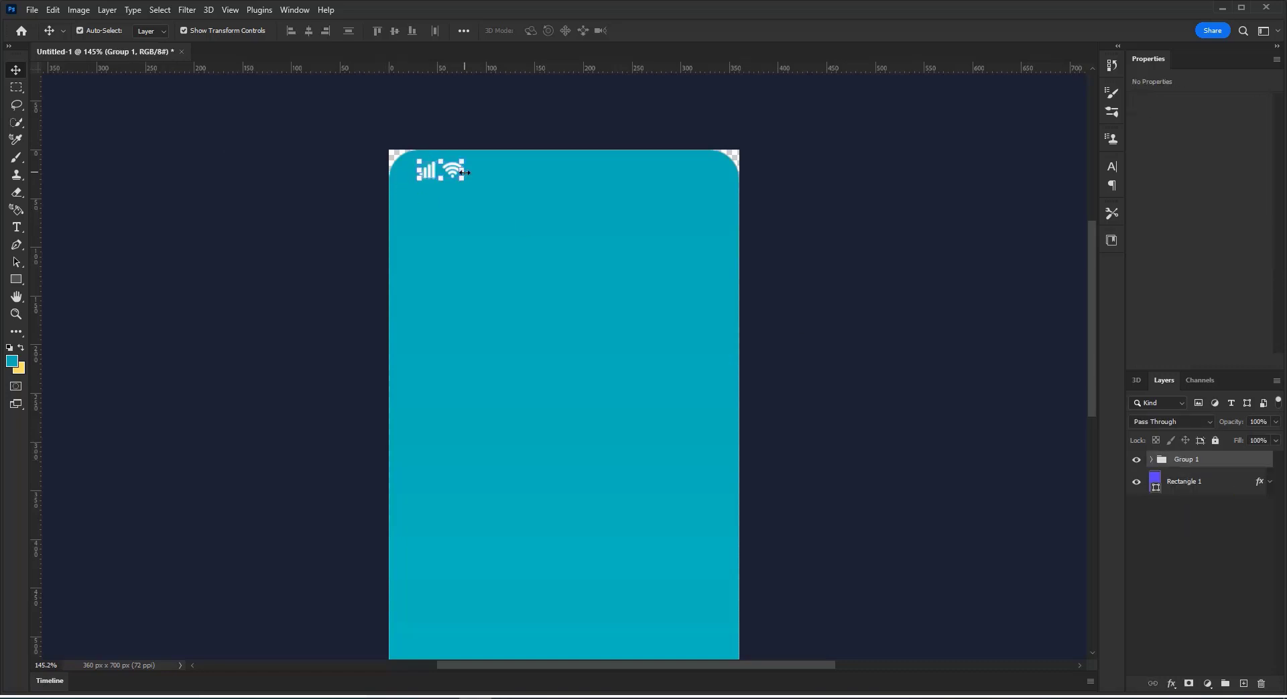
- Nudge the signal and Wi-Fi icon group into the upper-left corner area of the phone screen, just inside the rounded edge
key("shift+Left")
key("shift+Left")
key("shift+Left")
key("Right")
key("Right")
key("Right")
key("Right")
key("Right")
key("Right")
key("Right")
key("Right")
key("Right")
key("shift+Right")
key("Up")
key("Up")
key("Up")
key("Up")
key("Up")
key("Up")
key("Up")
key("Up")
key("Up")
key("Up")
key("Up")
key("Up")
key("Up")
key("Up")
key("Up")
key("Up")
key("Down")
key("Down")
key("Down")
key("Down")
key("Down")
key("Down")
key("Down")
key("Down")
key("Down")
key("Down")
key("Down")
key("Down")
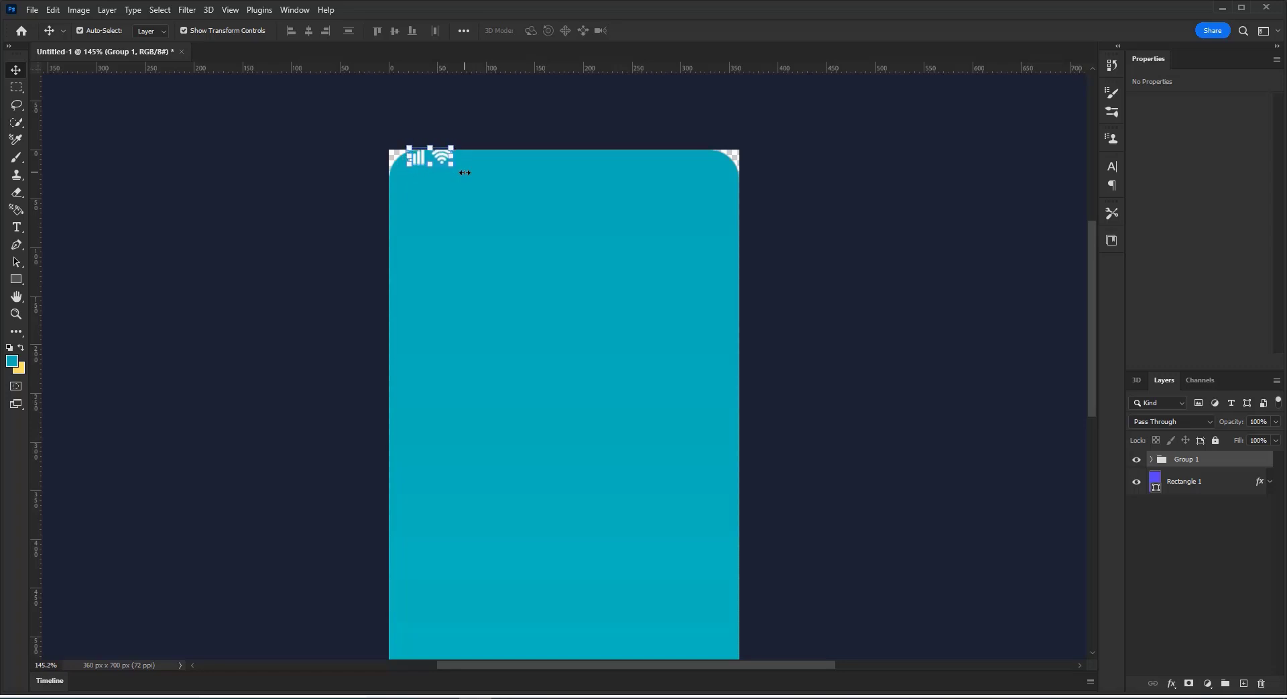
key("shift+Down")
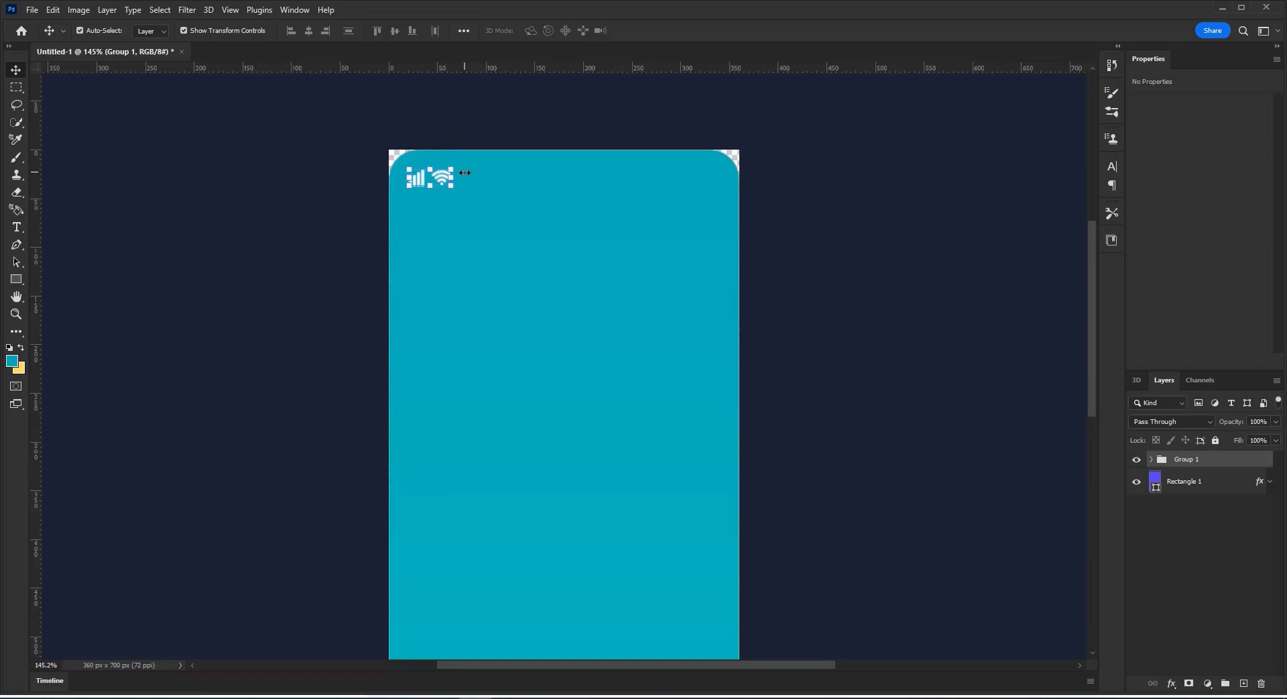
left_click(871, 149)
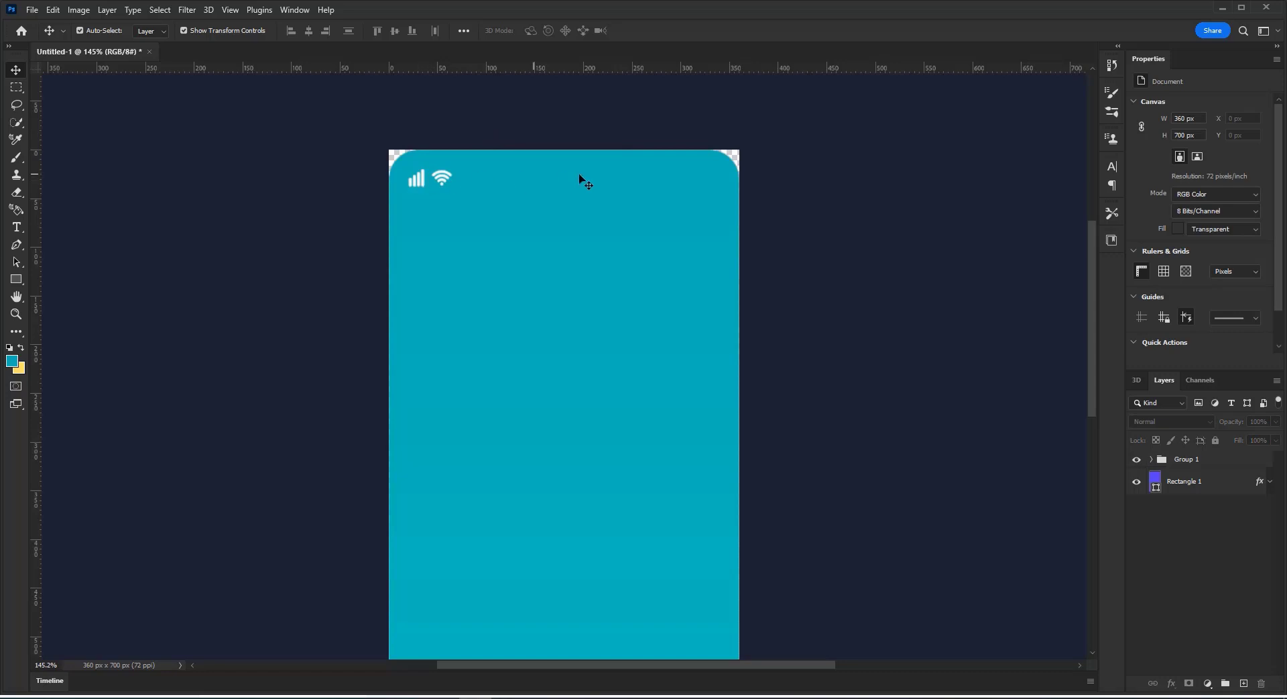
left_click(443, 180)
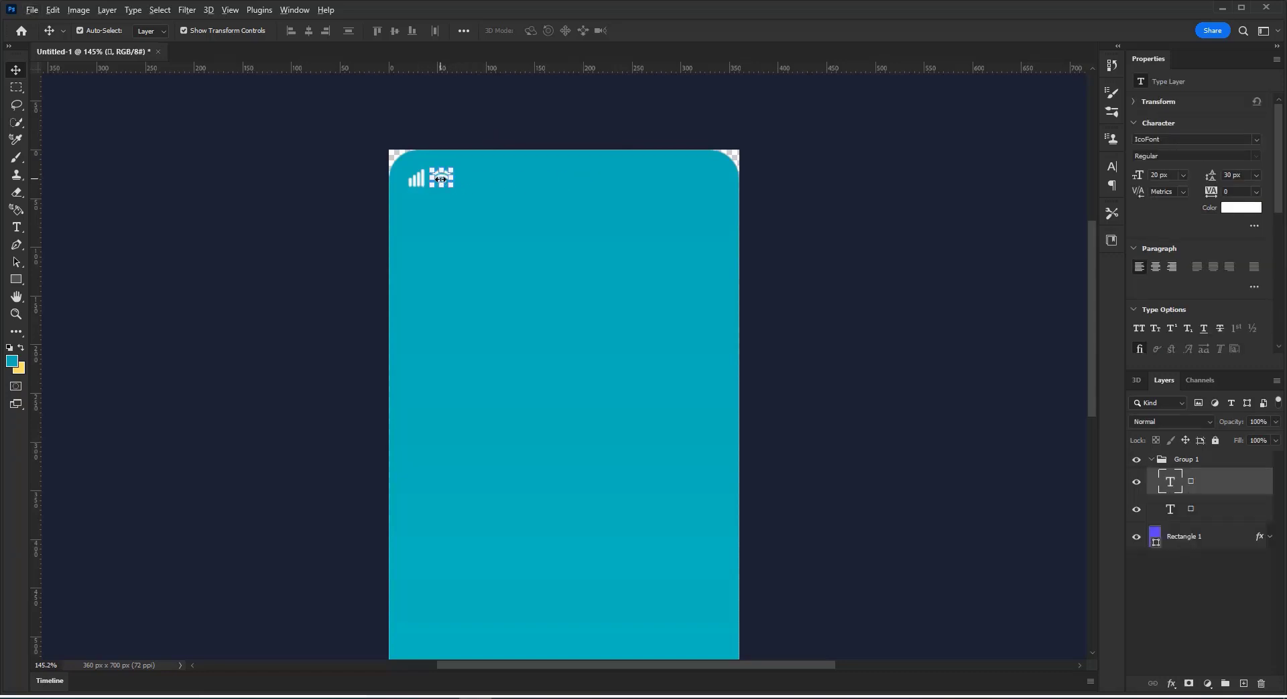
left_click_drag(456, 198, 492, 197)
key("ctrl+z")
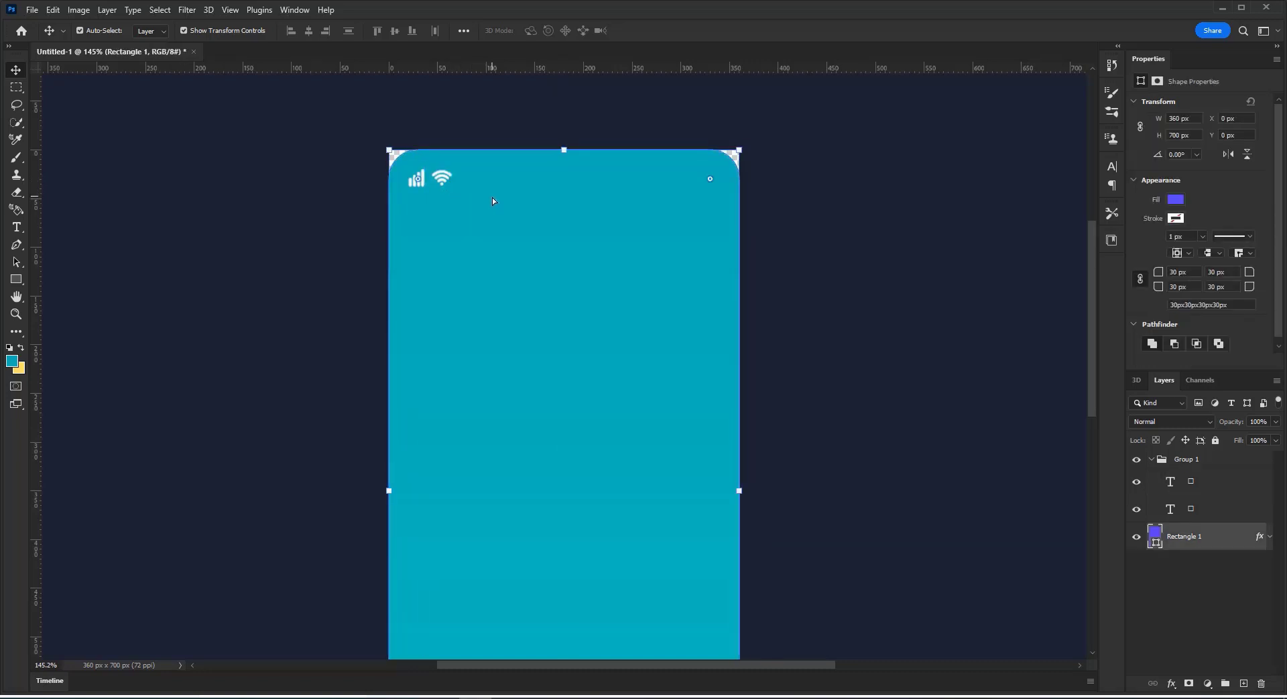
left_click(851, 181)
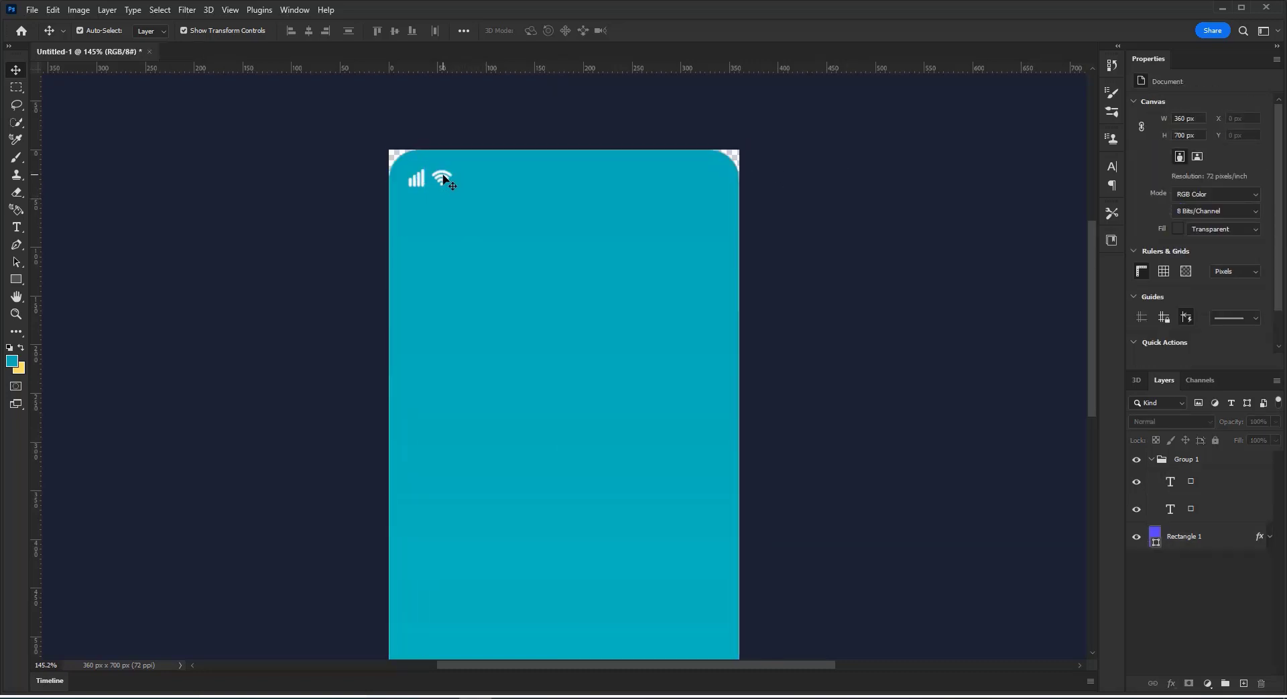
- Duplicate the Wi-Fi icon and move the copy horizontally to the right end of the status bar, inside the background's edge
left_click(444, 180)
key("ctrl+j")
key("shift+Right")
key("shift+Right")
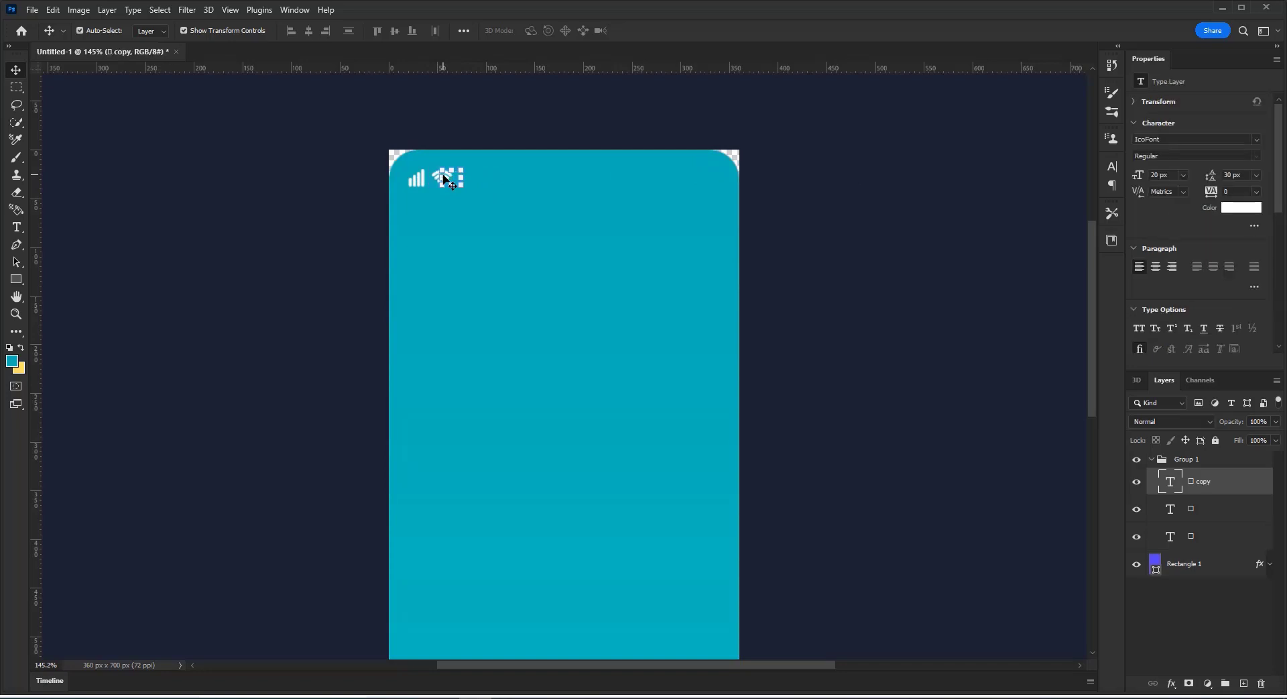
key("shift+Right")
key("shift+Right")
key("shift+Right")
key("shift+Right")
key("shift+Right")
key("shift+Right")
key("shift+Right")
key("shift+Right")
key("shift+Right")
key("shift+Right")
key("shift+Right")
key("shift+Right")
key("shift+Right")
key("shift+Right")
key("shift+Right")
key("shift+Right")
key("shift+Right")
key("shift+Right")
key("shift+Right")
key("shift+Right")
key("shift+Right")
key("shift+Right")
key("shift+Right")
key("shift+Right")
key("shift+Right")
key("shift+Right")
key("shift+Right")
key("shift+Right")
key("Left")
key("Left")
key("Left")
key("Left")
scroll(794, 183, "up", 5)
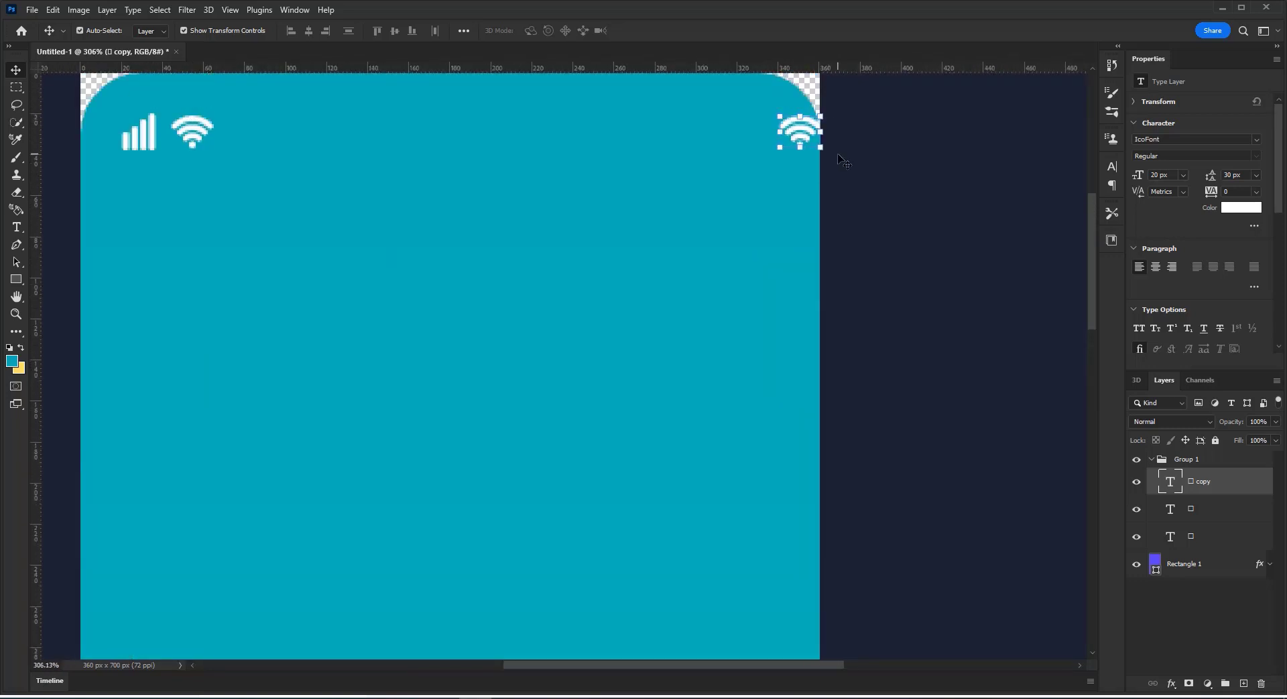
key("shift+Left")
key("shift+Left")
scroll(791, 240, "down", 5)
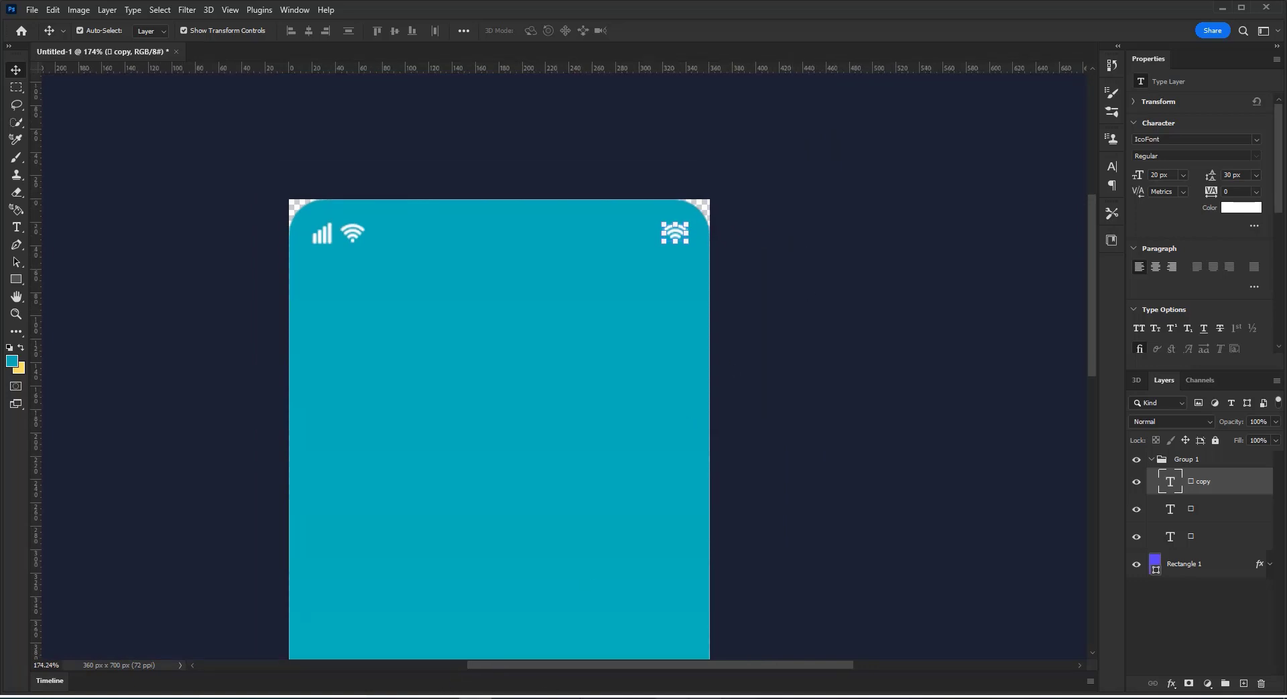
- Switch to the IcoFont page, search for "bat" and copy the battery-full icon
left_click(672, 698)
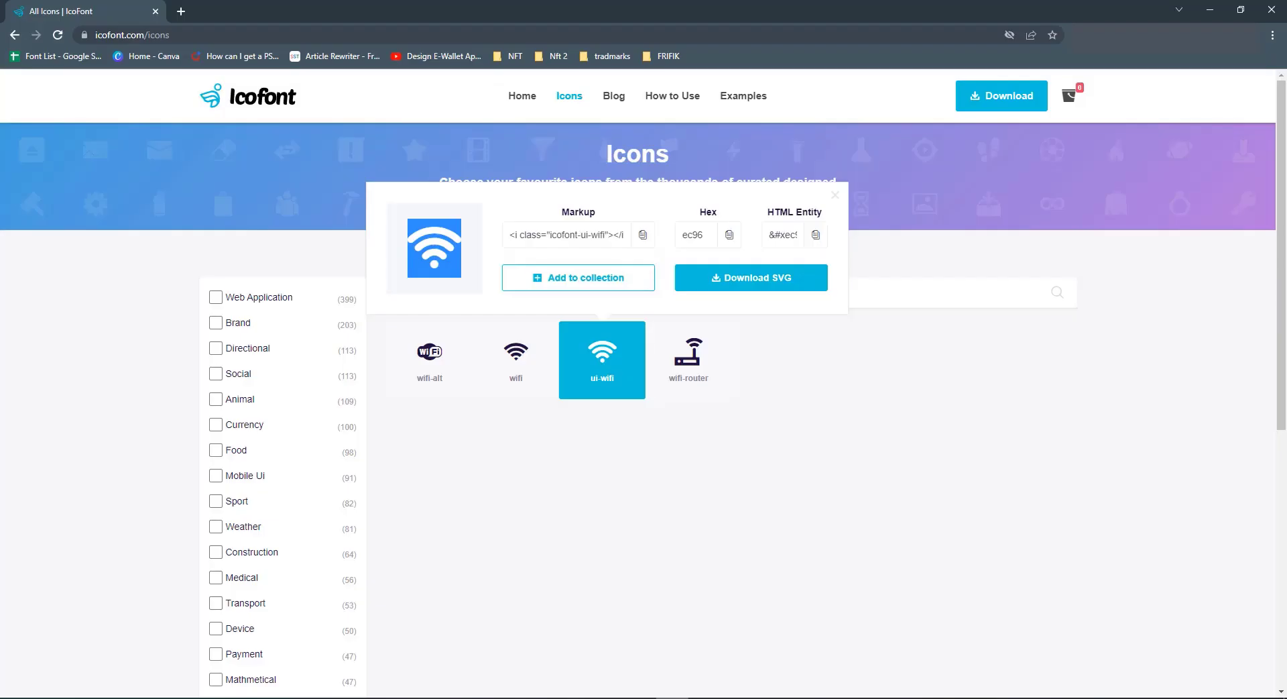
left_click(833, 196)
left_click_drag(443, 292, 348, 296)
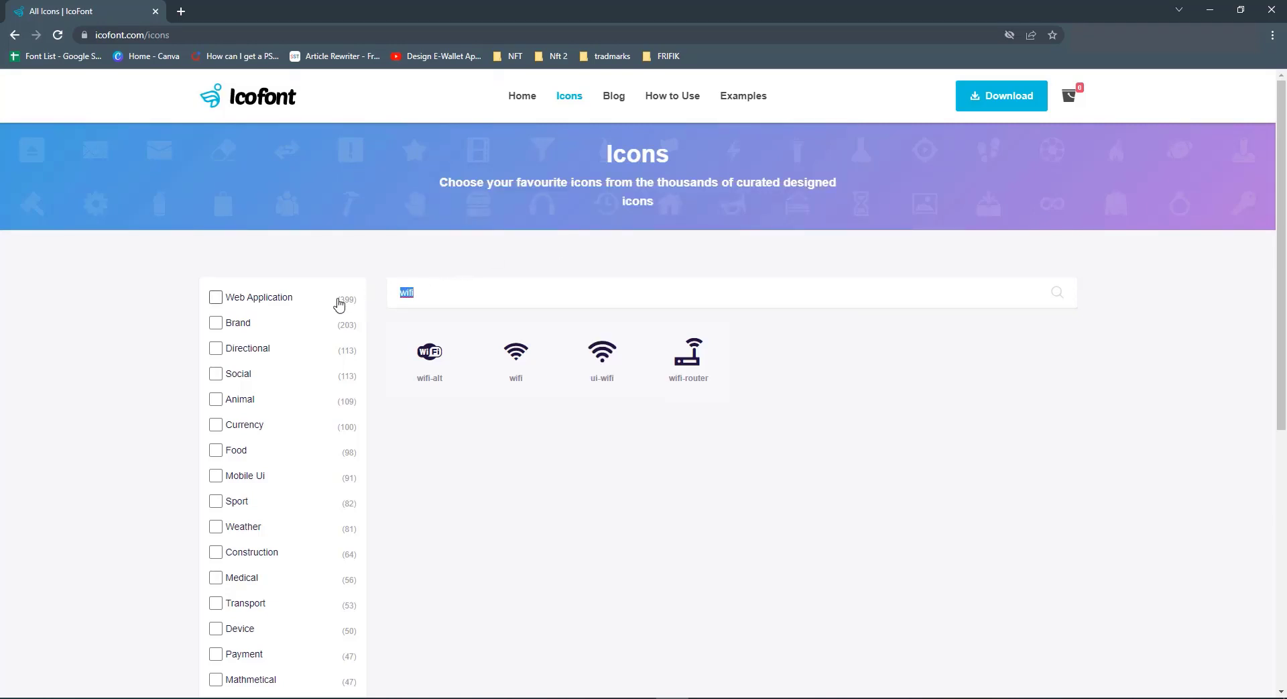
type("bat")
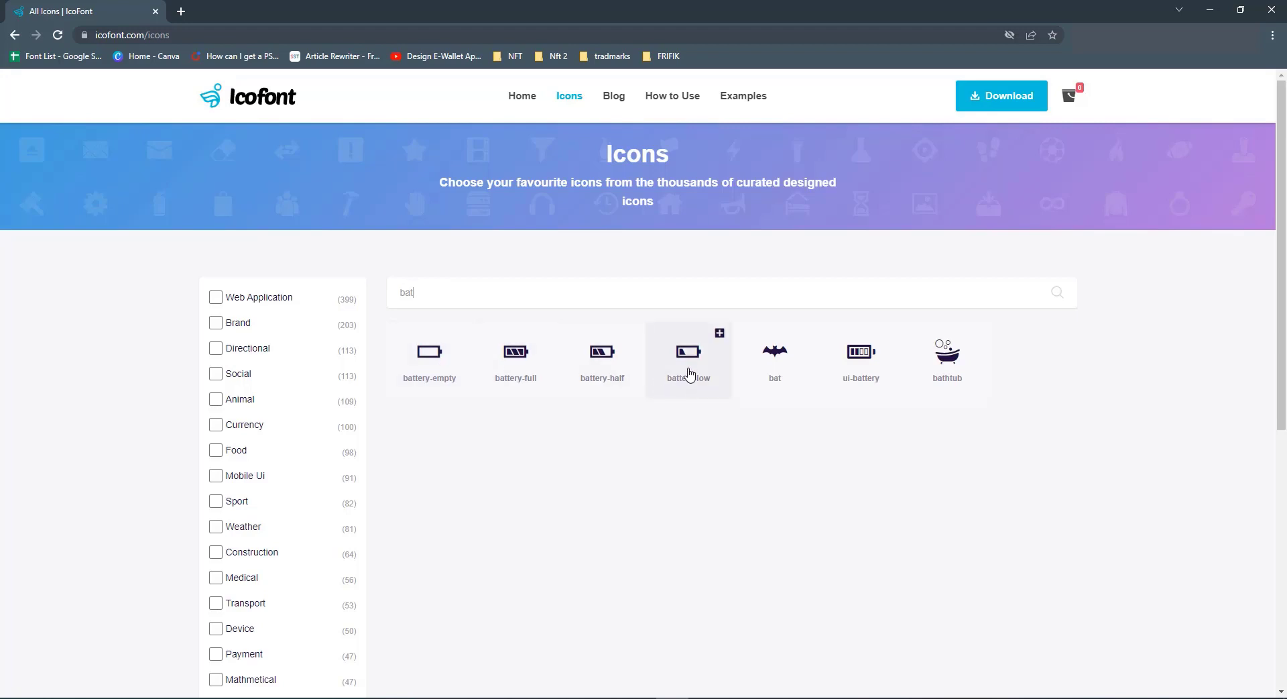
left_click(532, 371)
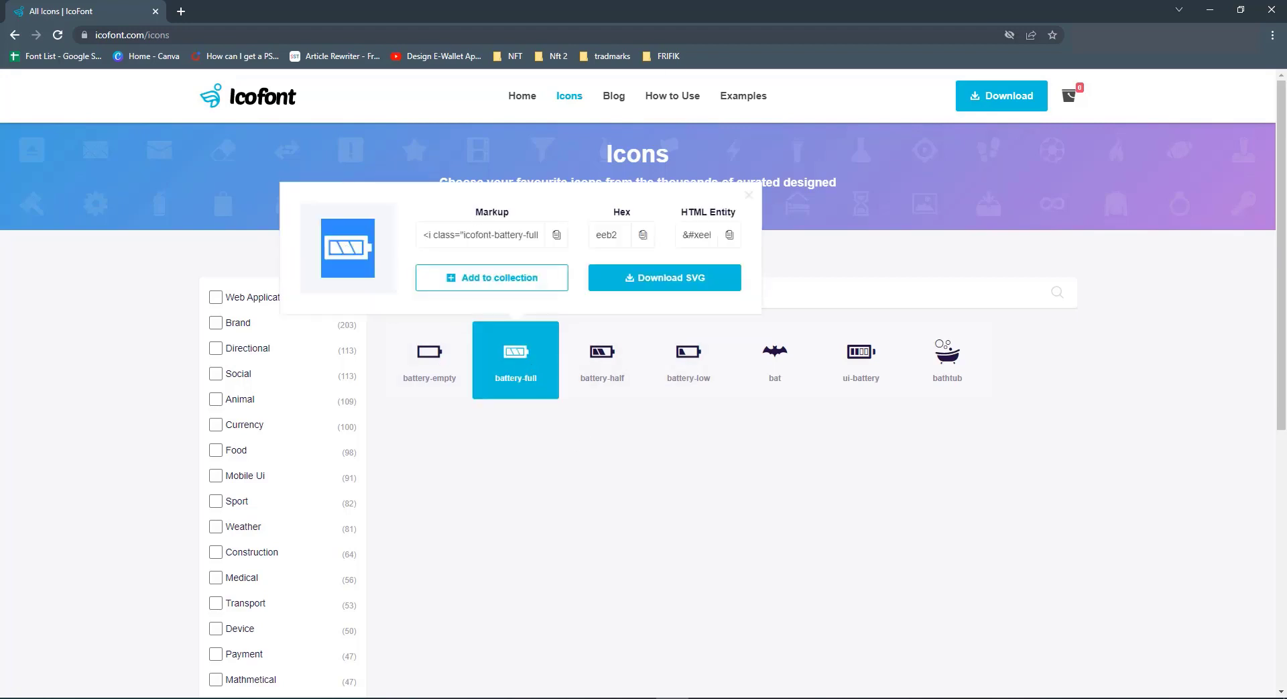
- Switch back to Photoshop and replace the duplicate Wi-Fi glyph with the copied battery-full icon
left_click(1210, 9)
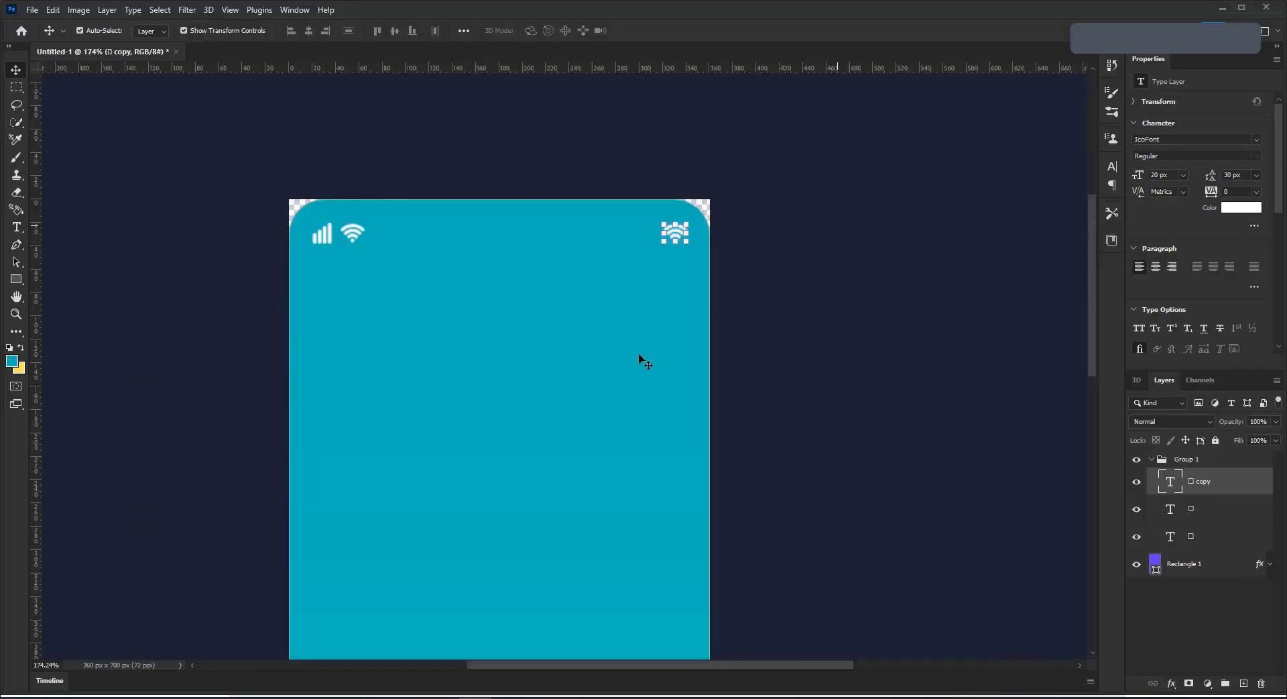
double_click(670, 236)
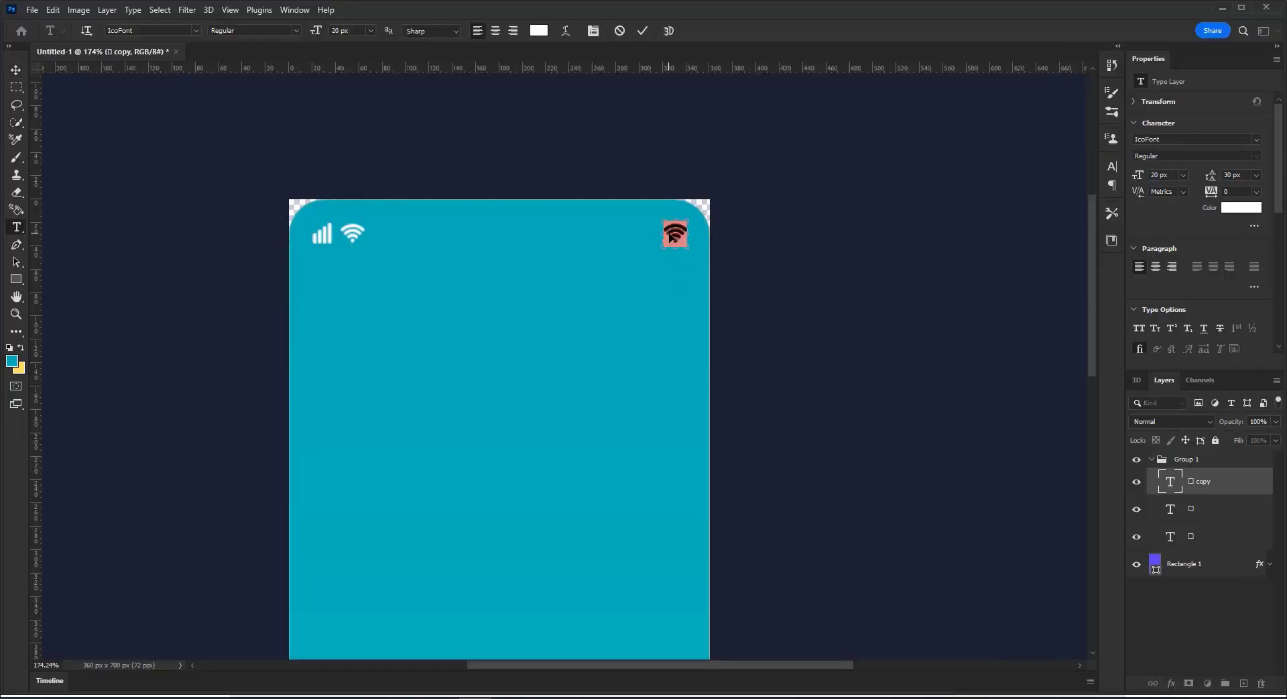
key("ctrl+v")
left_click(645, 32)
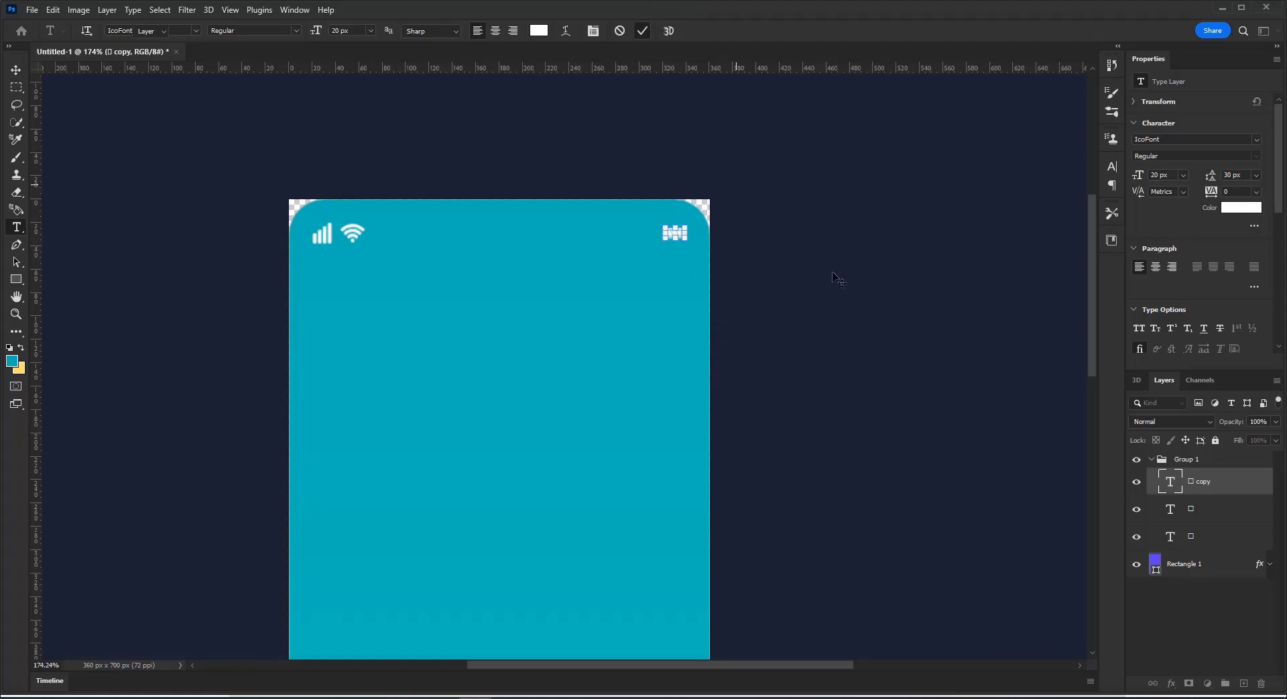
left_click(842, 281)
scroll(911, 248, "up", 1)
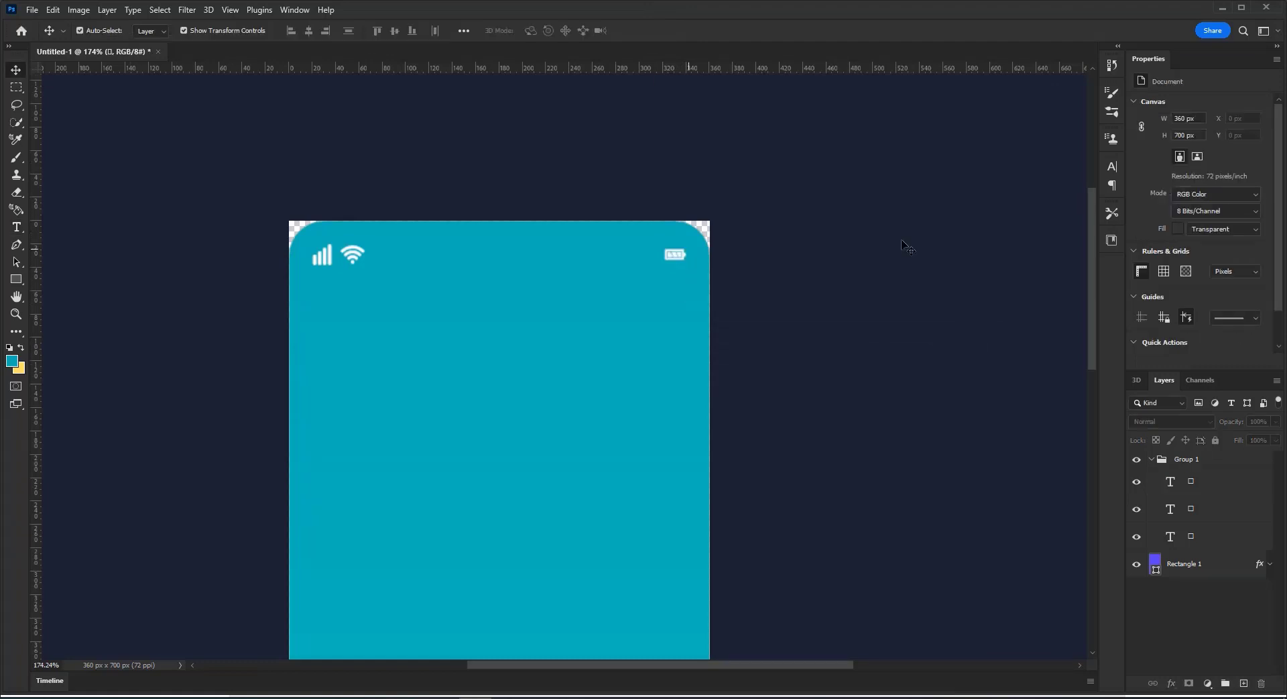
- Add the text "100%" at the battery icon in Roboto Regular, 16 px
left_click(17, 228)
left_click(639, 255)
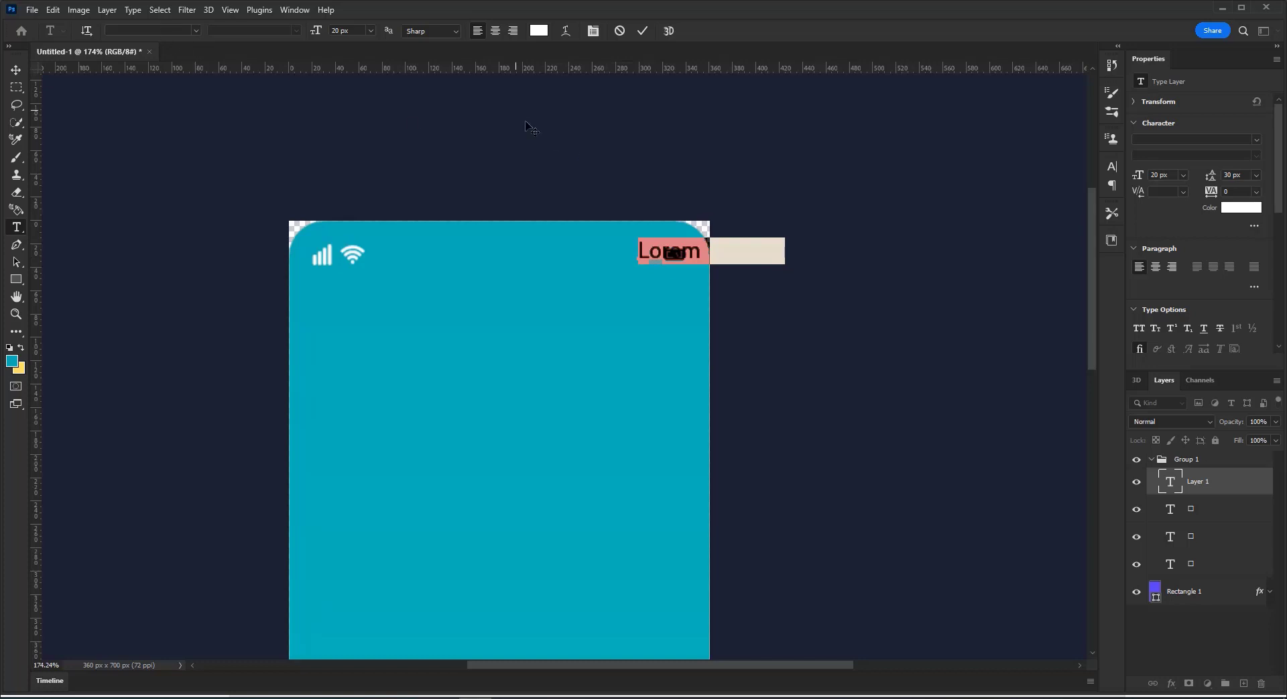
type("Roboto")
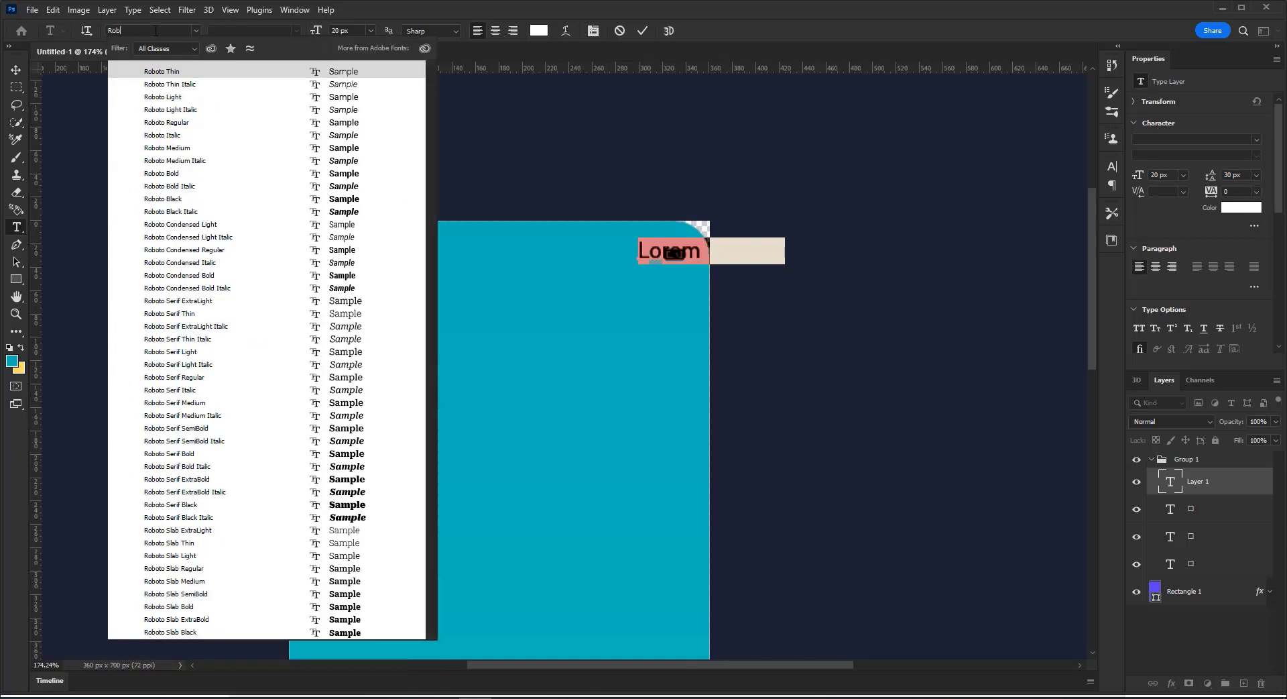
left_click(163, 124)
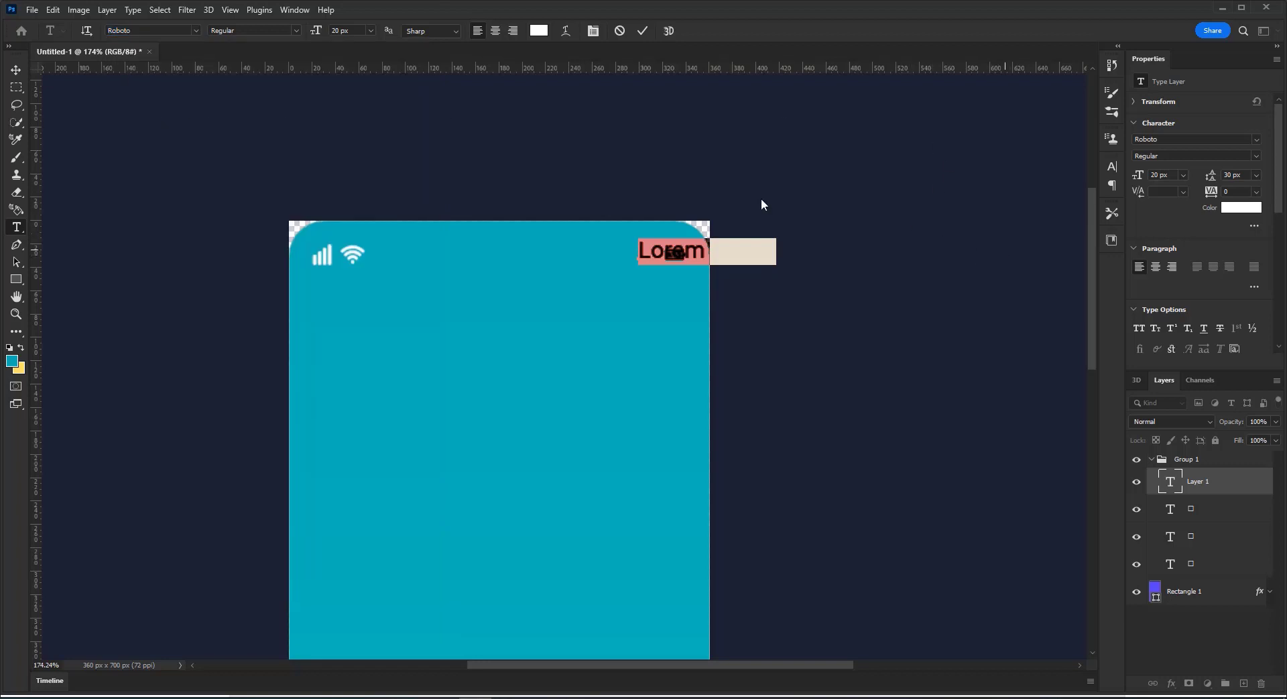
left_click(354, 32)
type("16")
key("Return")
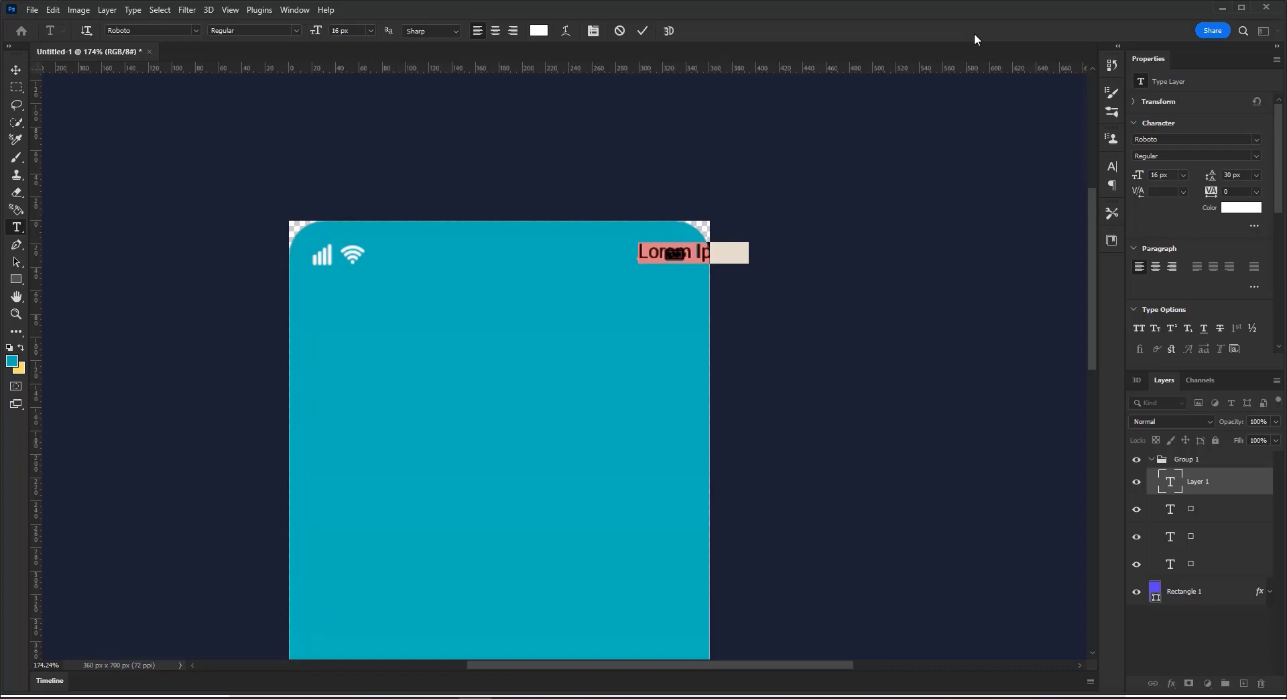
type("100")
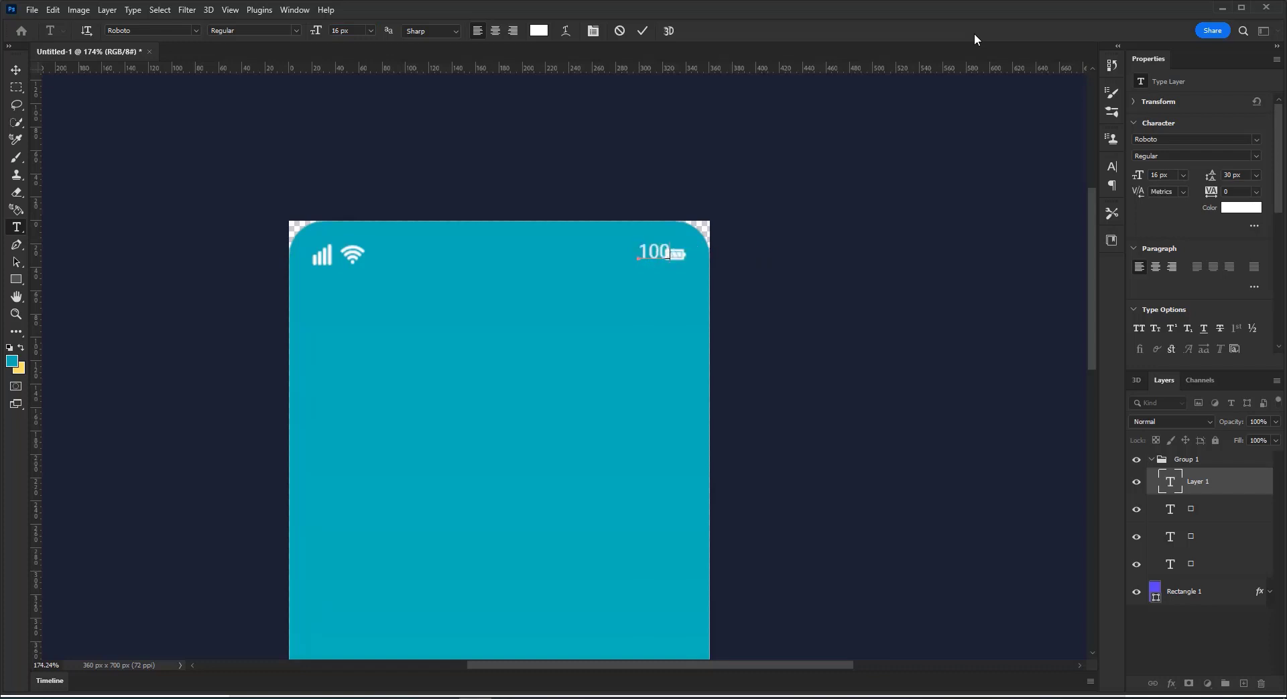
type("%")
- Set the whole "100%" text to 13 px with the Light font style
key("ctrl+a")
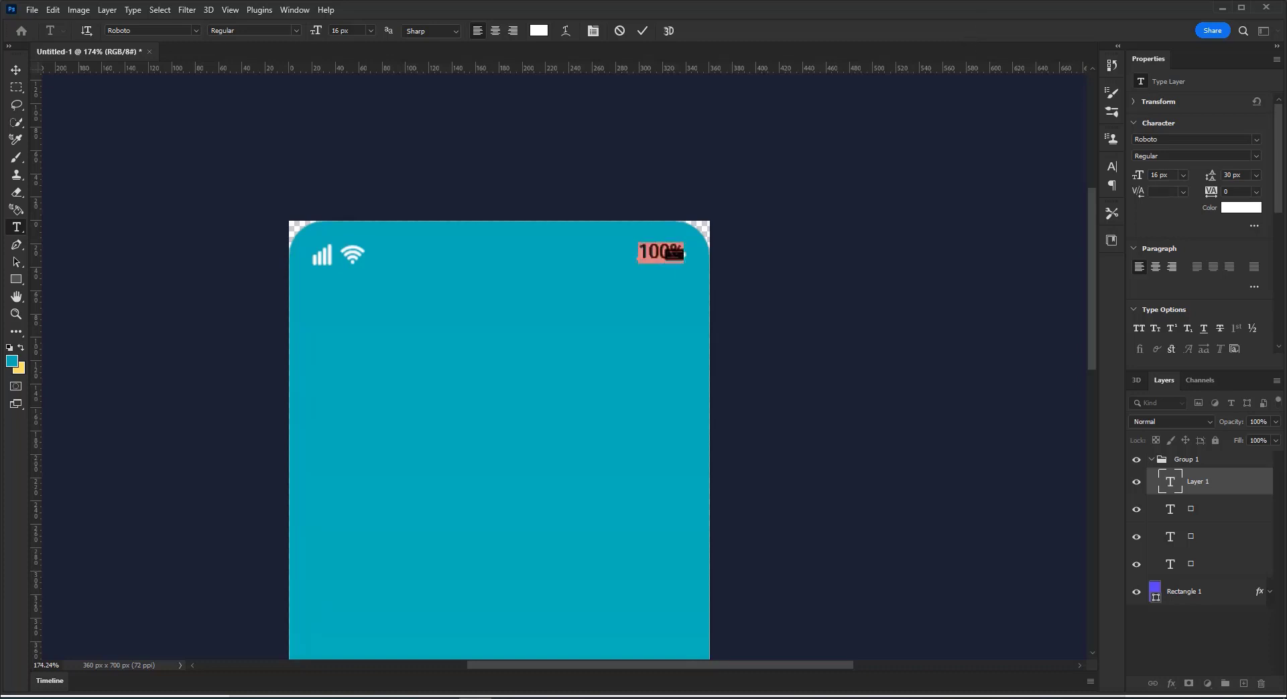
left_click(1167, 173)
type("13")
key("Return")
left_click(293, 27)
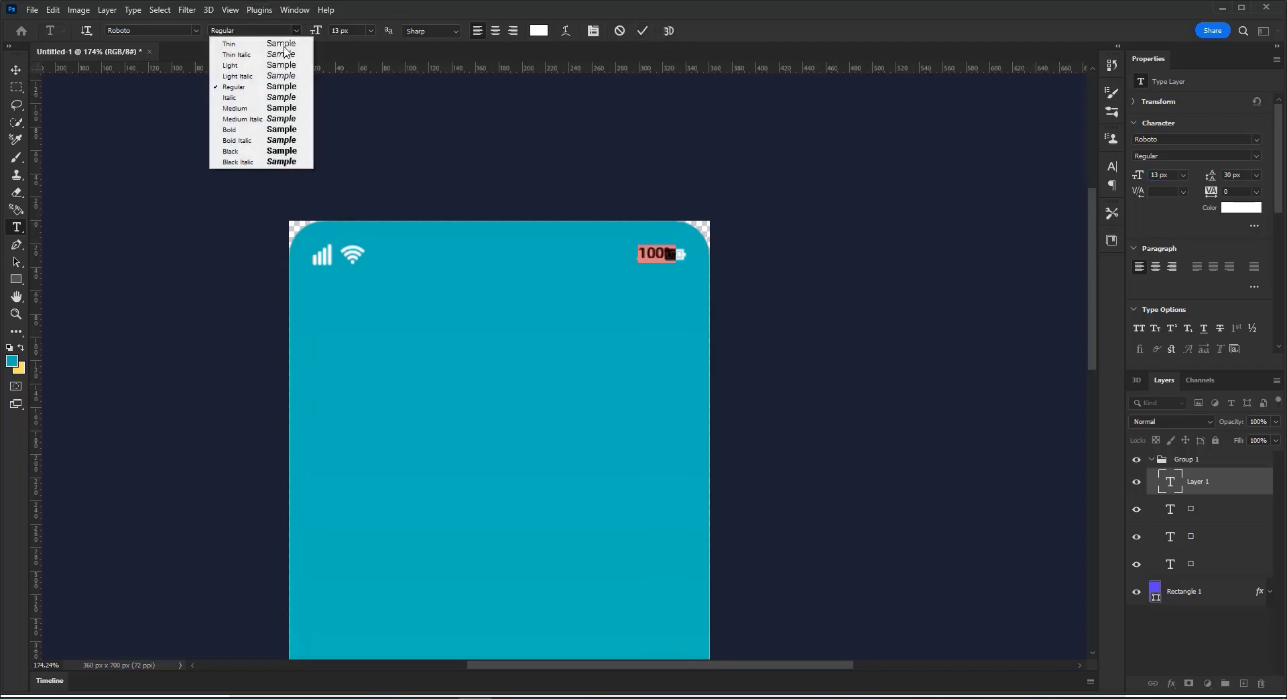
left_click(249, 68)
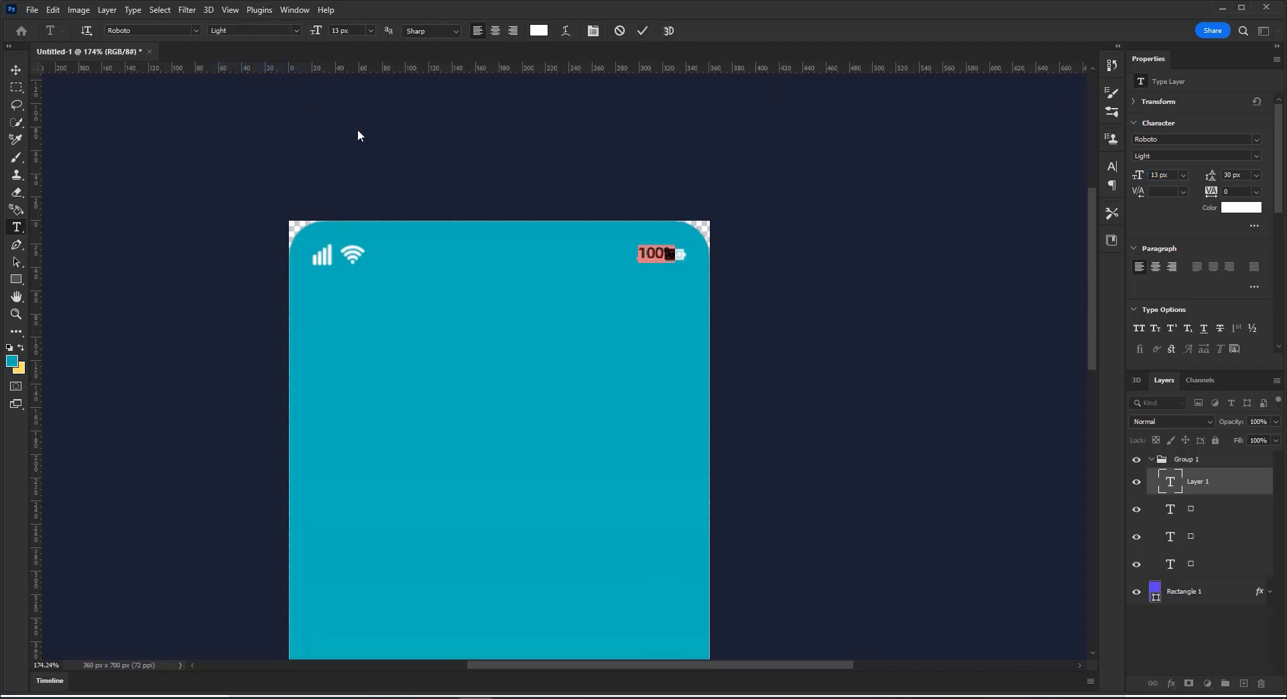
left_click(16, 71)
scroll(659, 262, "left", 1)
left_click_drag(692, 259, 682, 253)
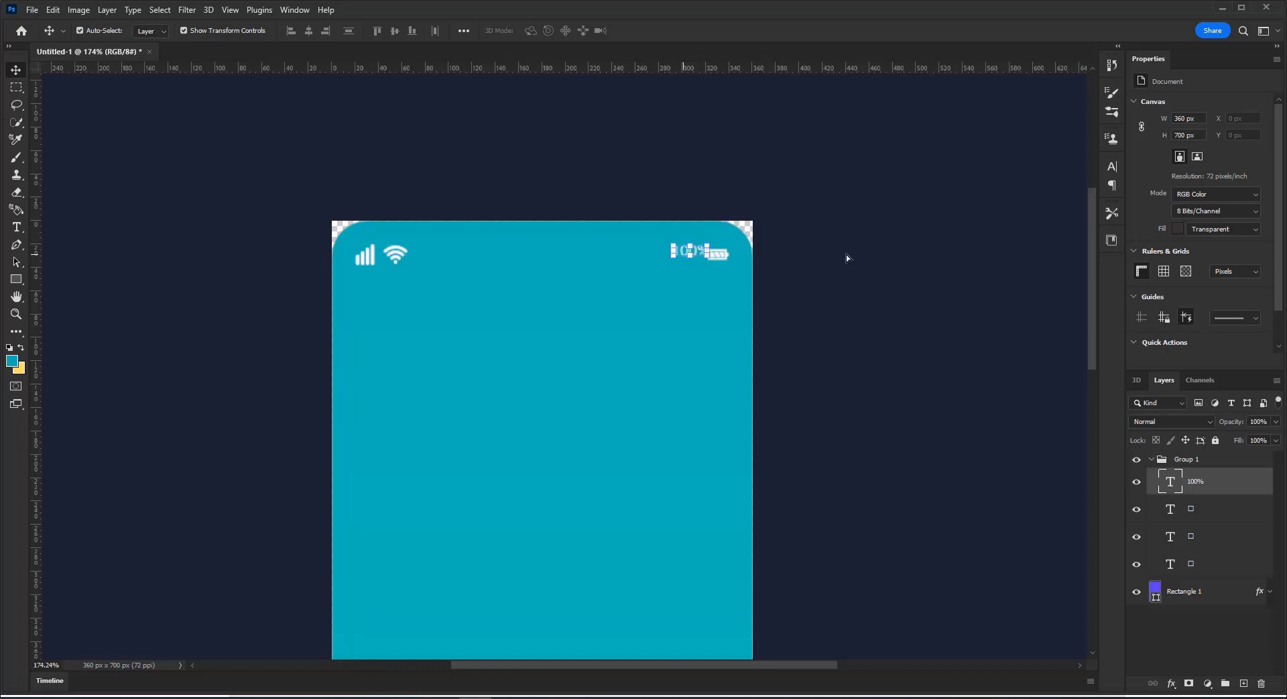
key("ctrl+z")
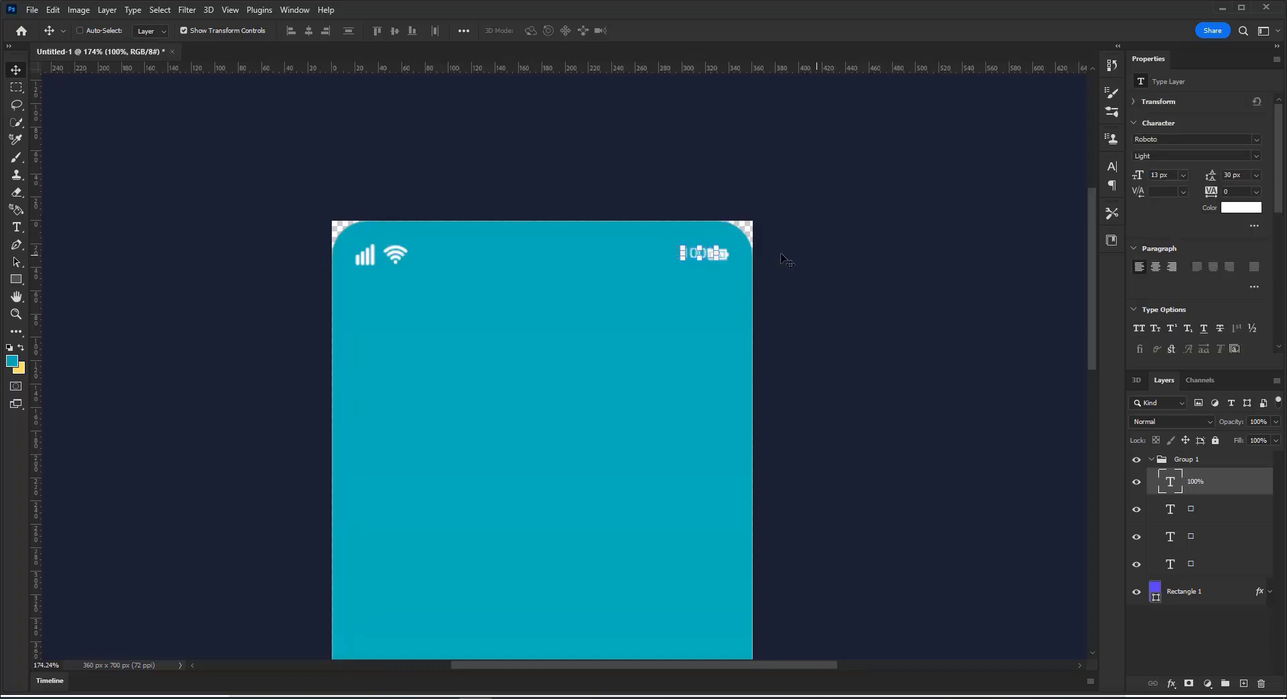
- Move the "100%" text to sit just left of the battery icon, with a small gap between them
scroll(691, 249, "up", 1)
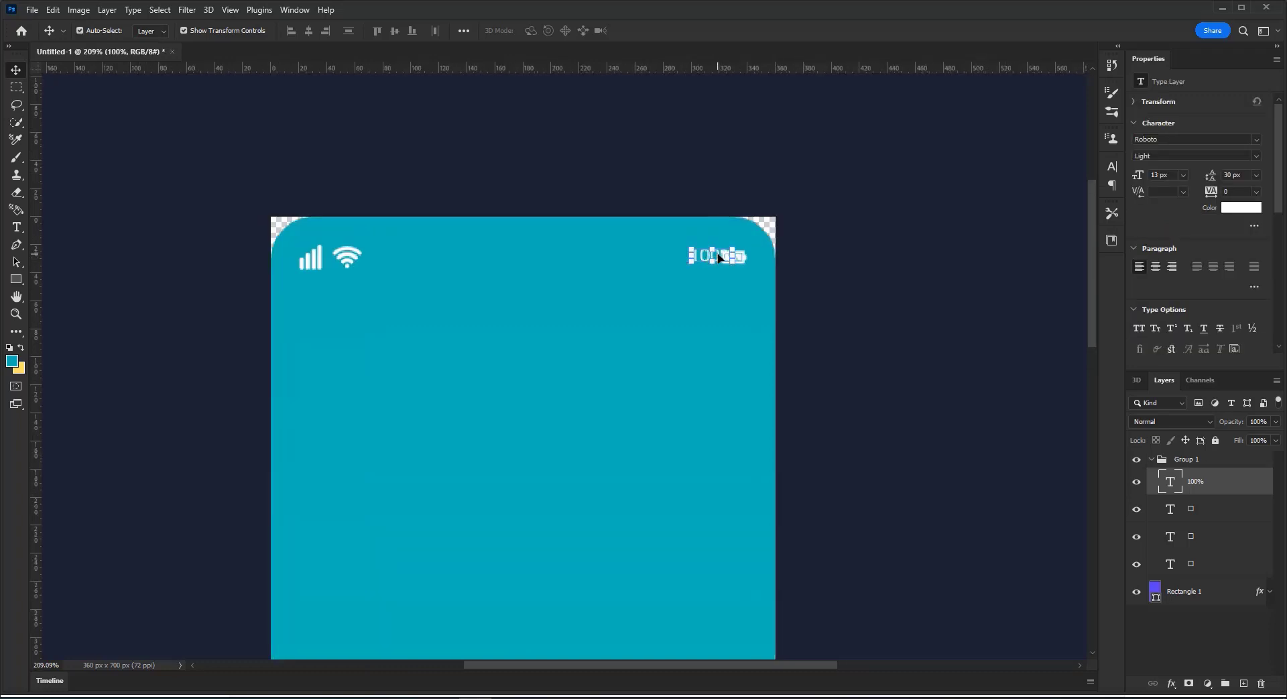
left_click_drag(722, 257, 708, 259)
key("Left")
key("Left")
key("Left")
key("Left")
key("Left")
key("Left")
key("Left")
key("Left")
key("Left")
key("Left")
- Duplicate the "100%" text and move the copy horizontally to the middle of the status bar
key("ctrl+j")
key("shift+Left")
key("shift+Left")
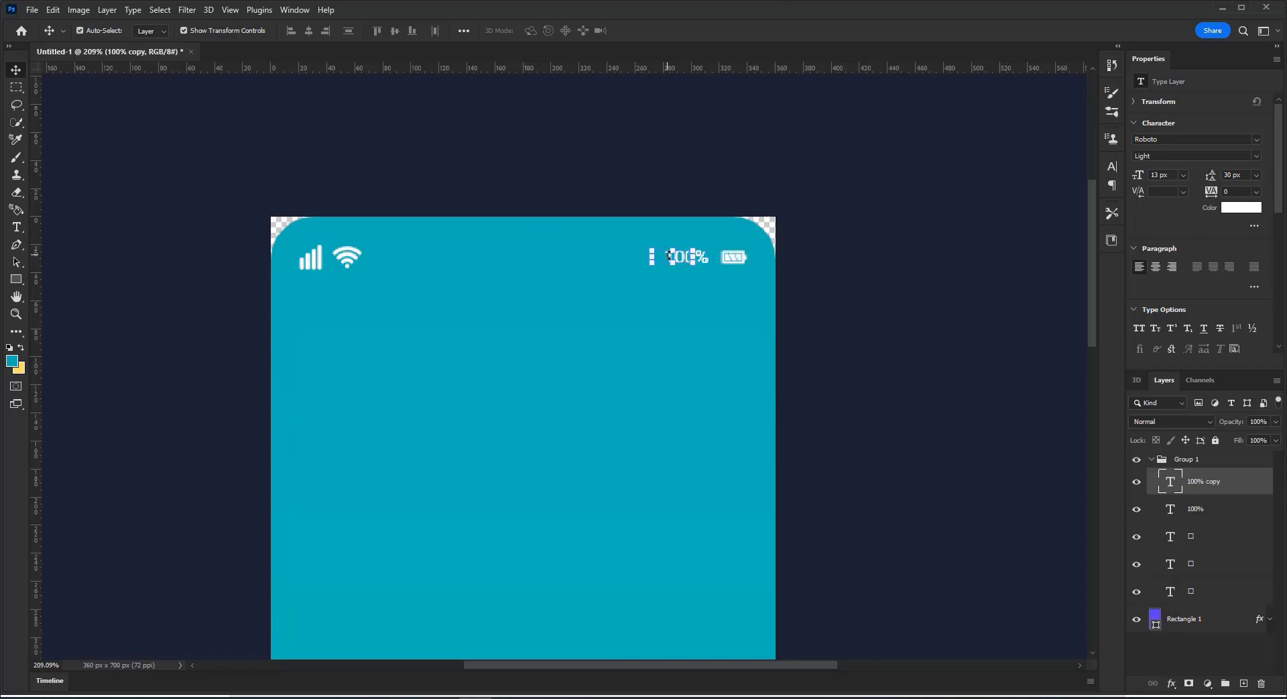
key("shift+Left")
key("shift+Left")
key("shift+Left")
key("shift+Left")
key("shift+Left")
key("shift+Left")
key("shift+Left")
key("shift+Left")
key("shift+Left")
key("shift+Left")
- Centre the duplicate "100%" text horizontally on the background rectangle
left_click(1210, 627)
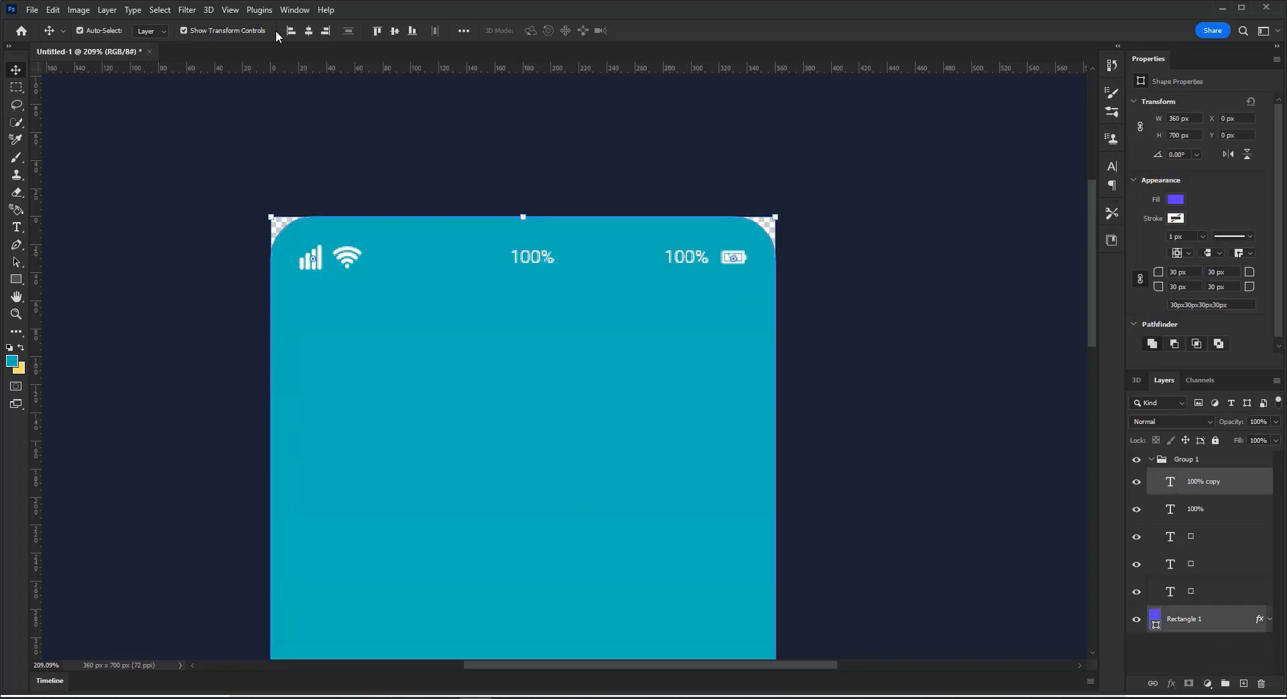
left_click(309, 32)
left_click(1011, 264)
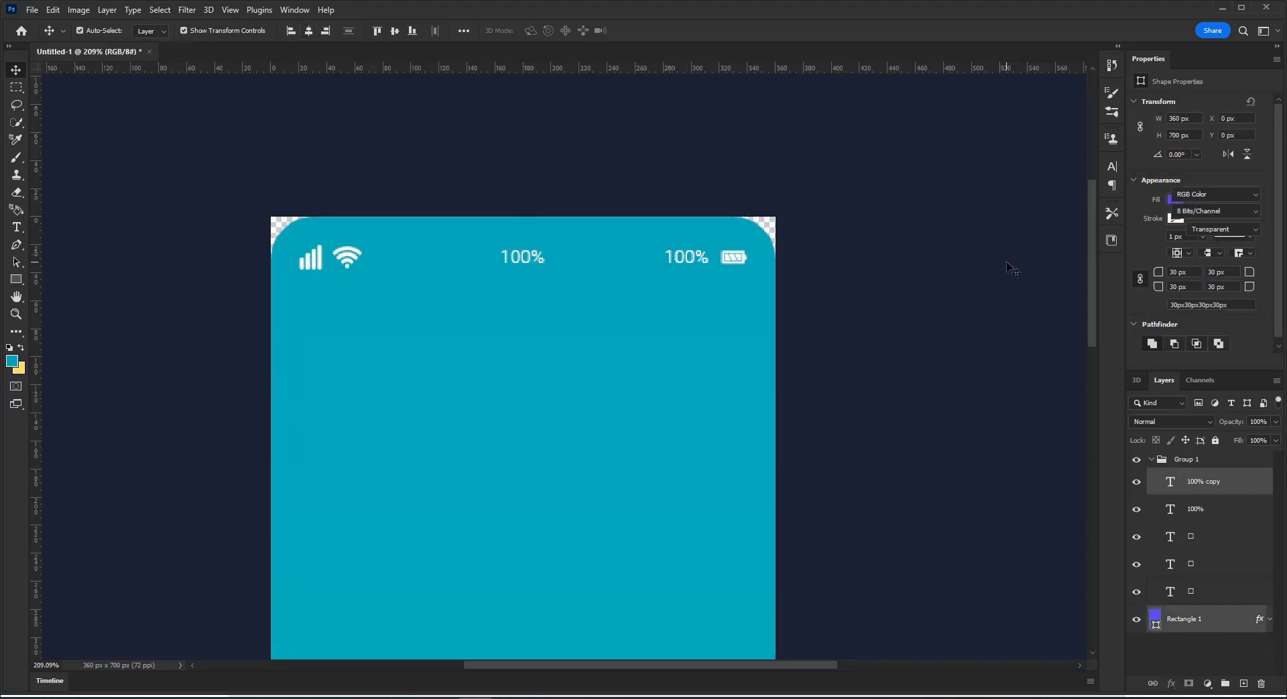
- Replace the middle "100%" text with centre-aligned "10:30AM" and centre it horizontally on the background rectangle
left_click(517, 259, "ctrl")
left_click(634, 262)
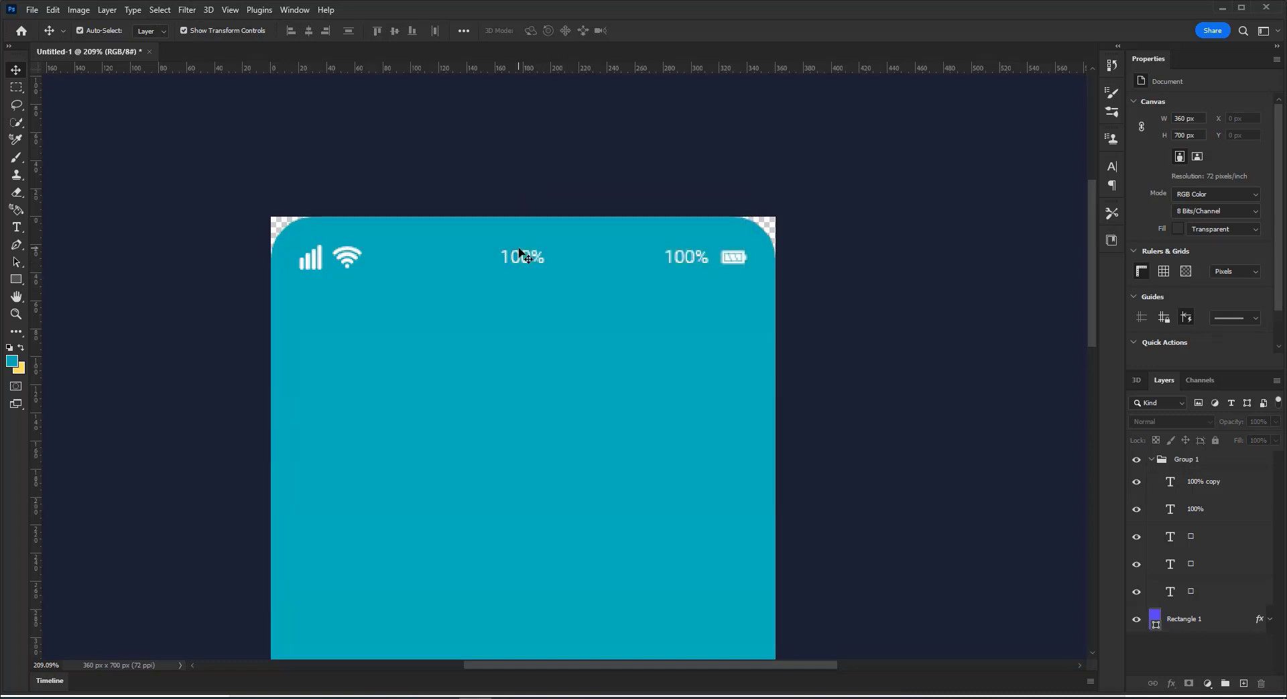
left_click(521, 255, "ctrl")
left_click(521, 260)
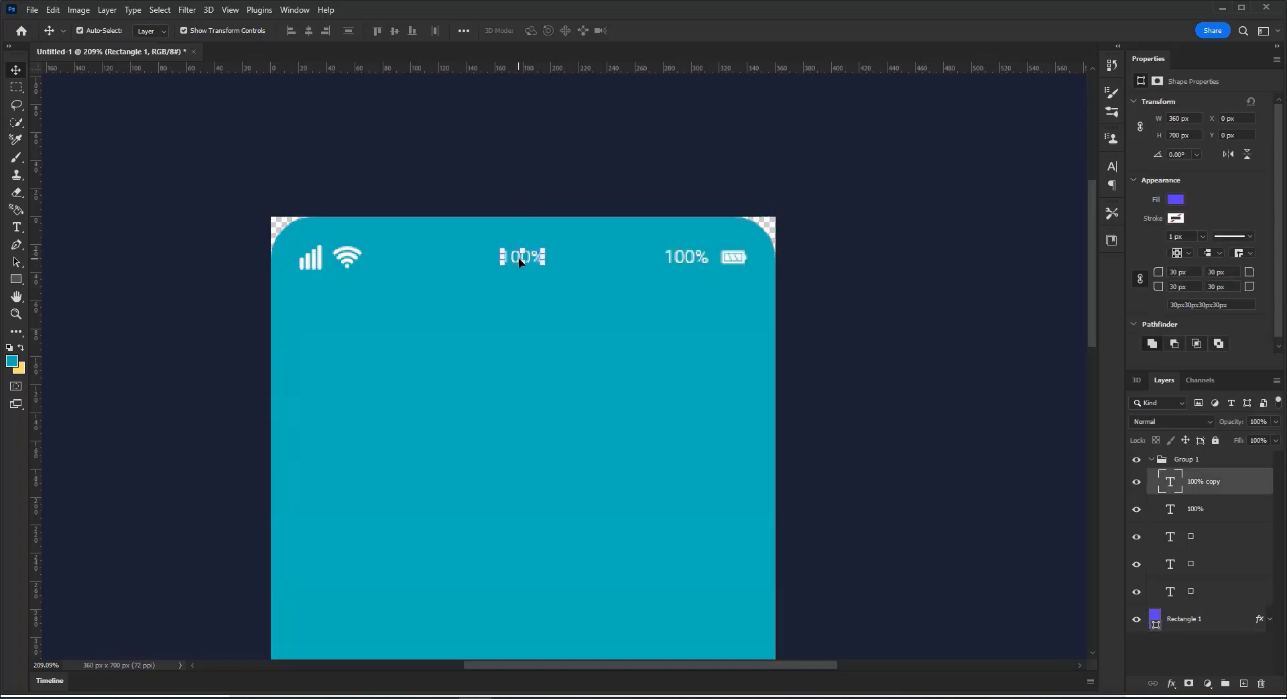
double_click(521, 261)
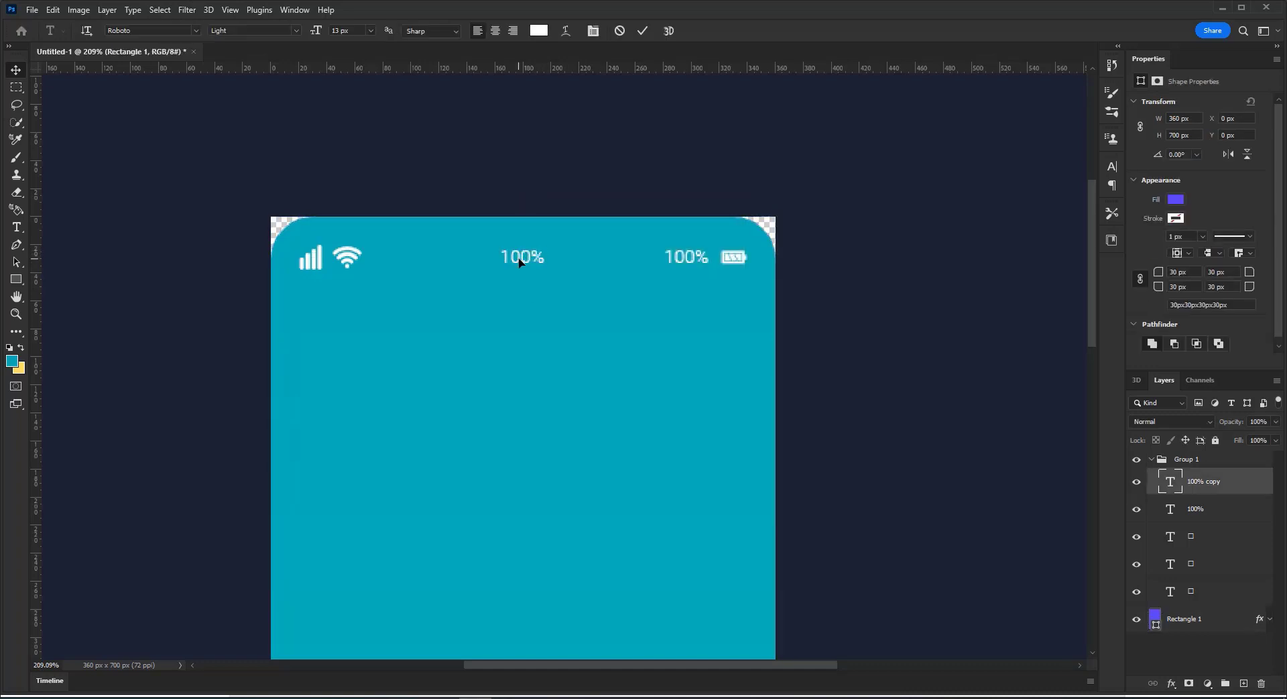
left_click(495, 30)
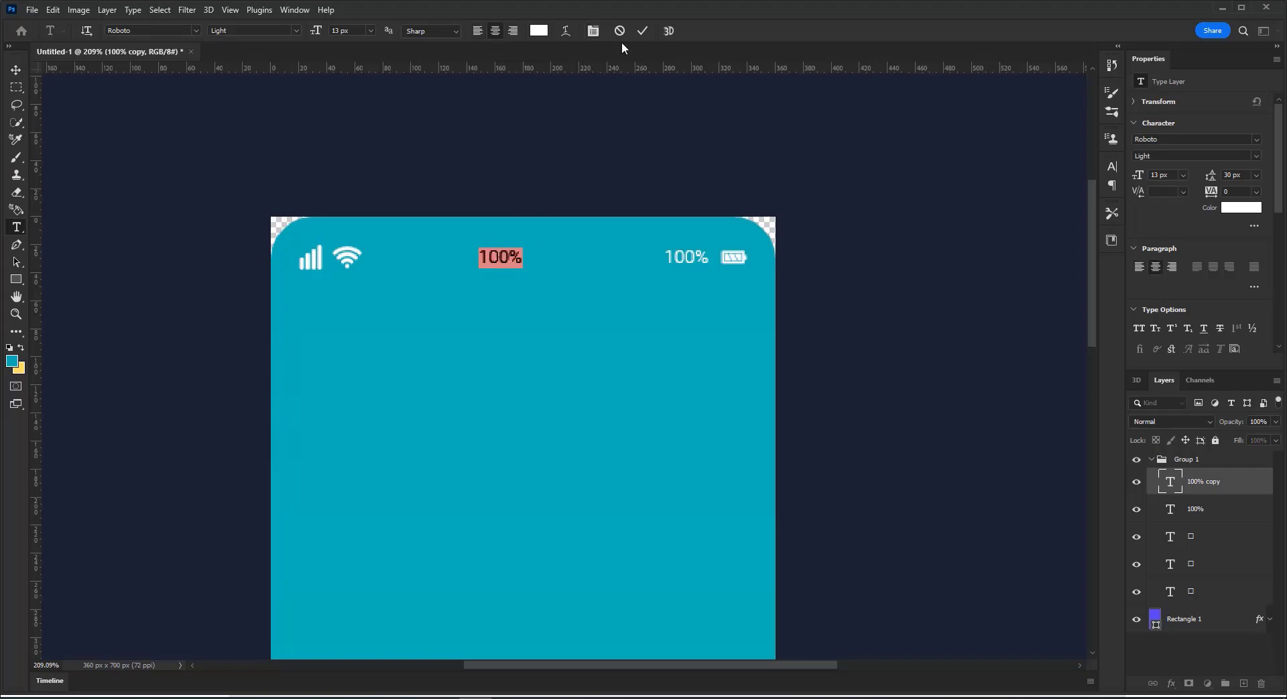
type("10")
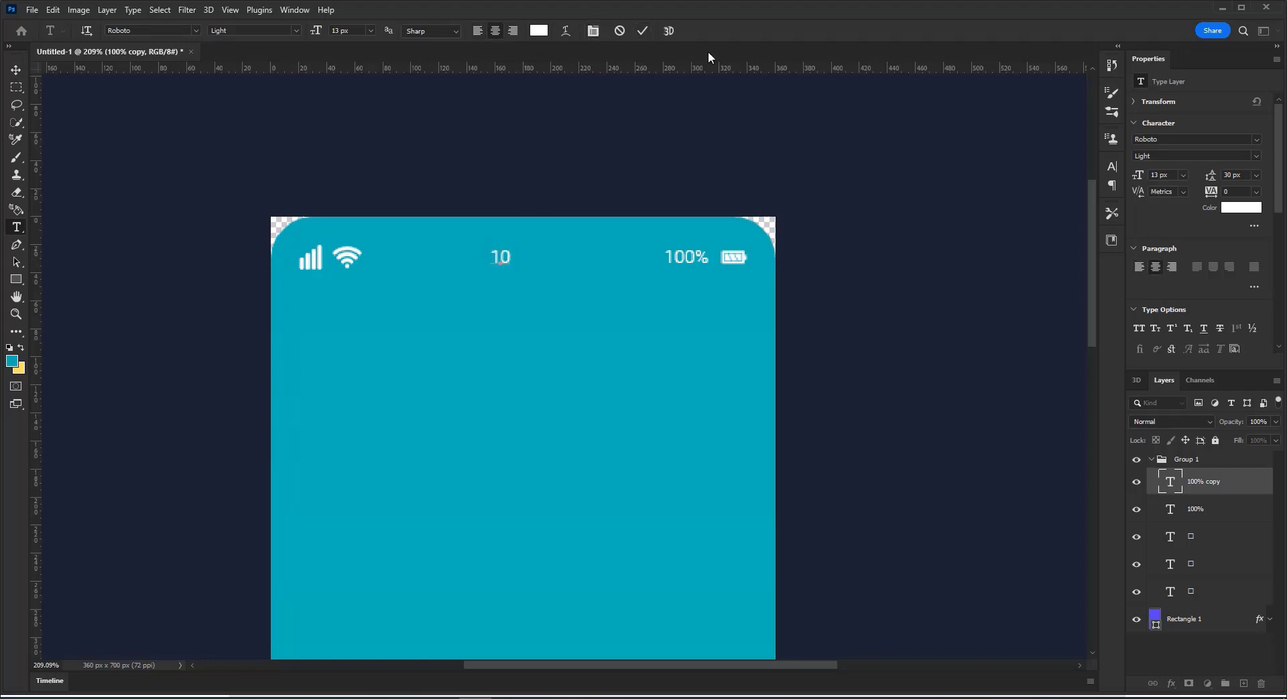
type(":30AM")
left_click(642, 31)
key("v")
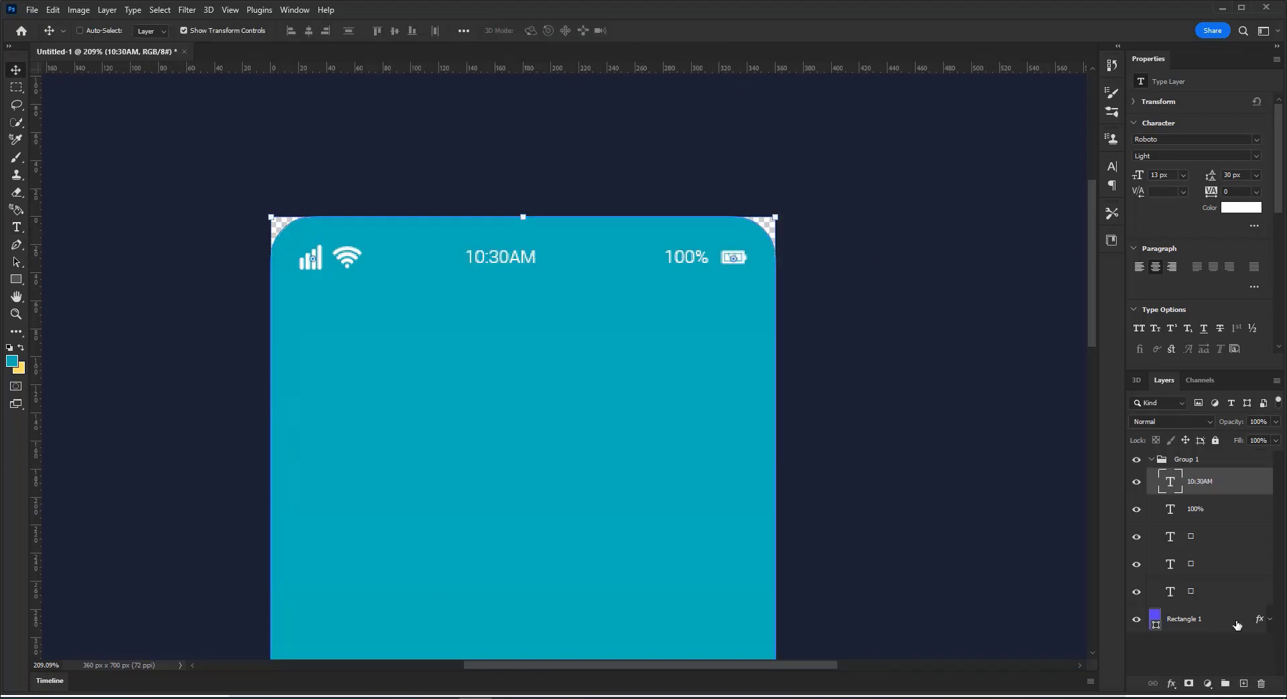
left_click(307, 30)
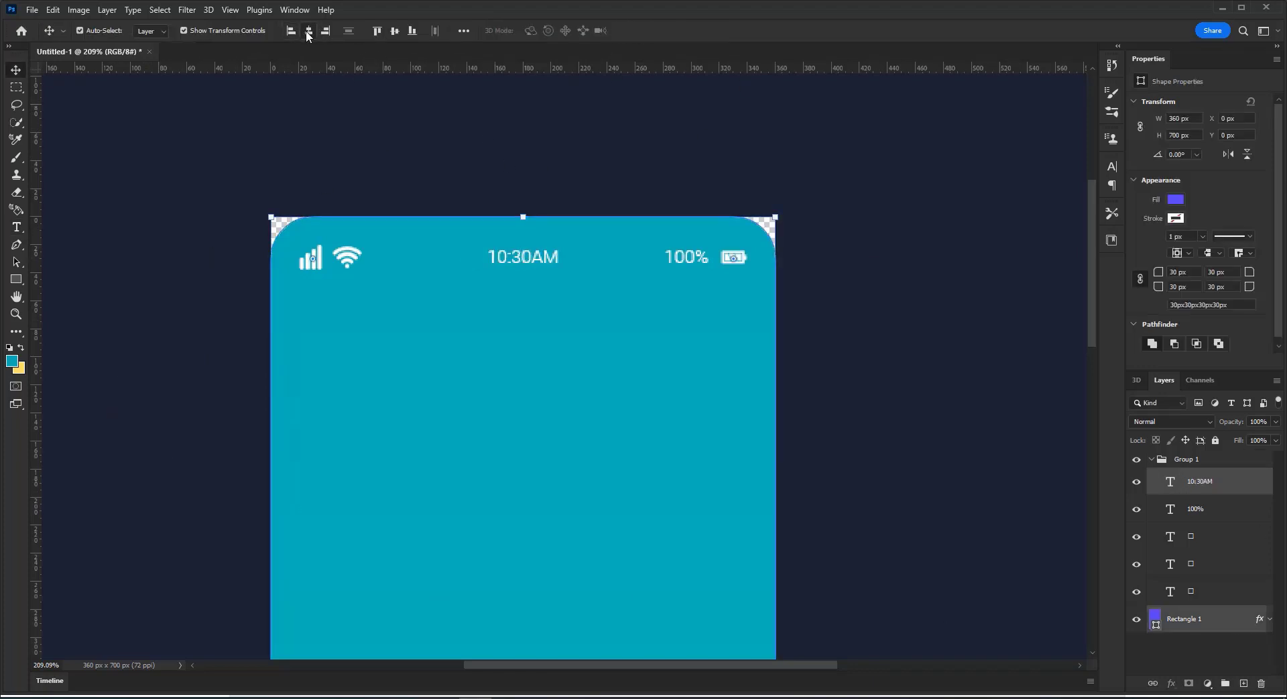
- Group the five status bar icon and text layers and name the group "Hedar"
left_click(1209, 590)
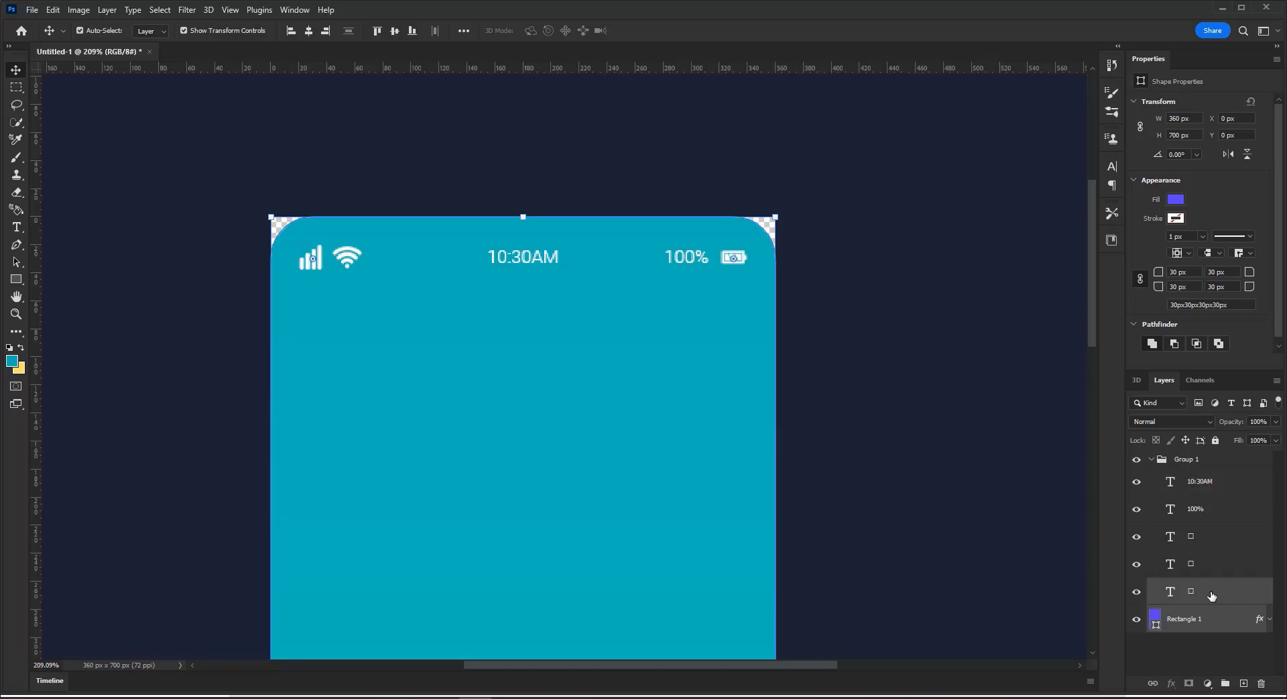
left_click(1200, 481, "shift")
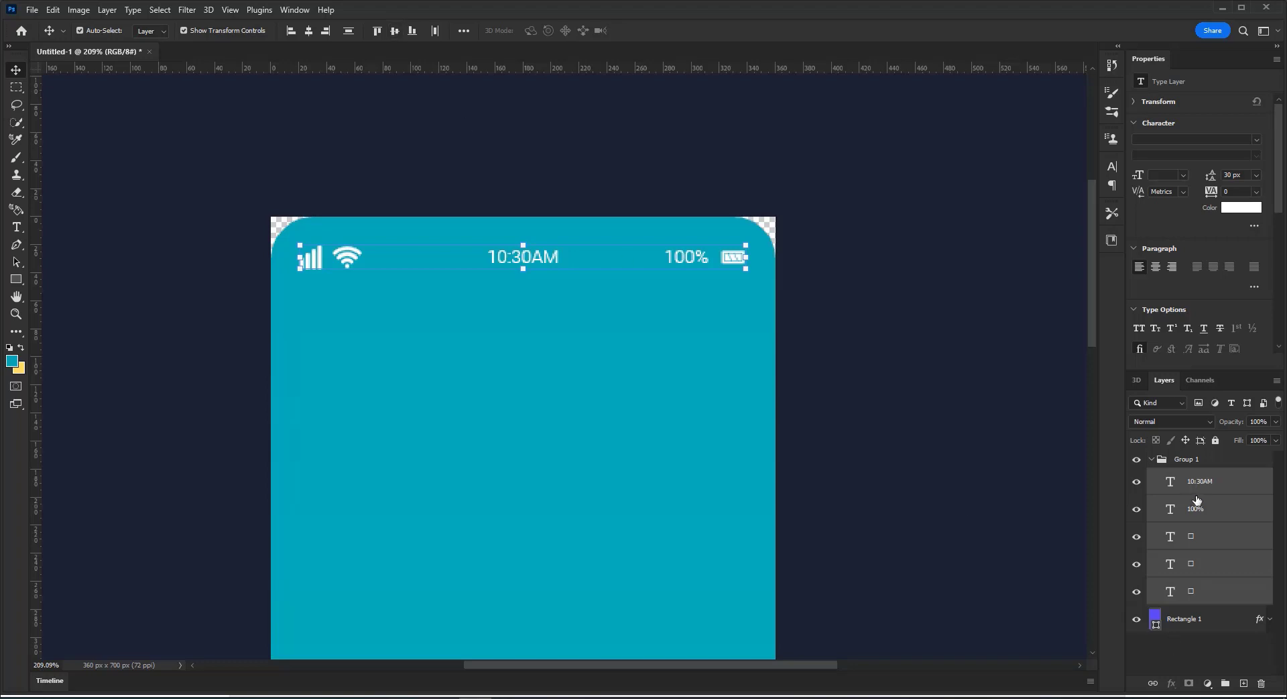
key("ctrl+g")
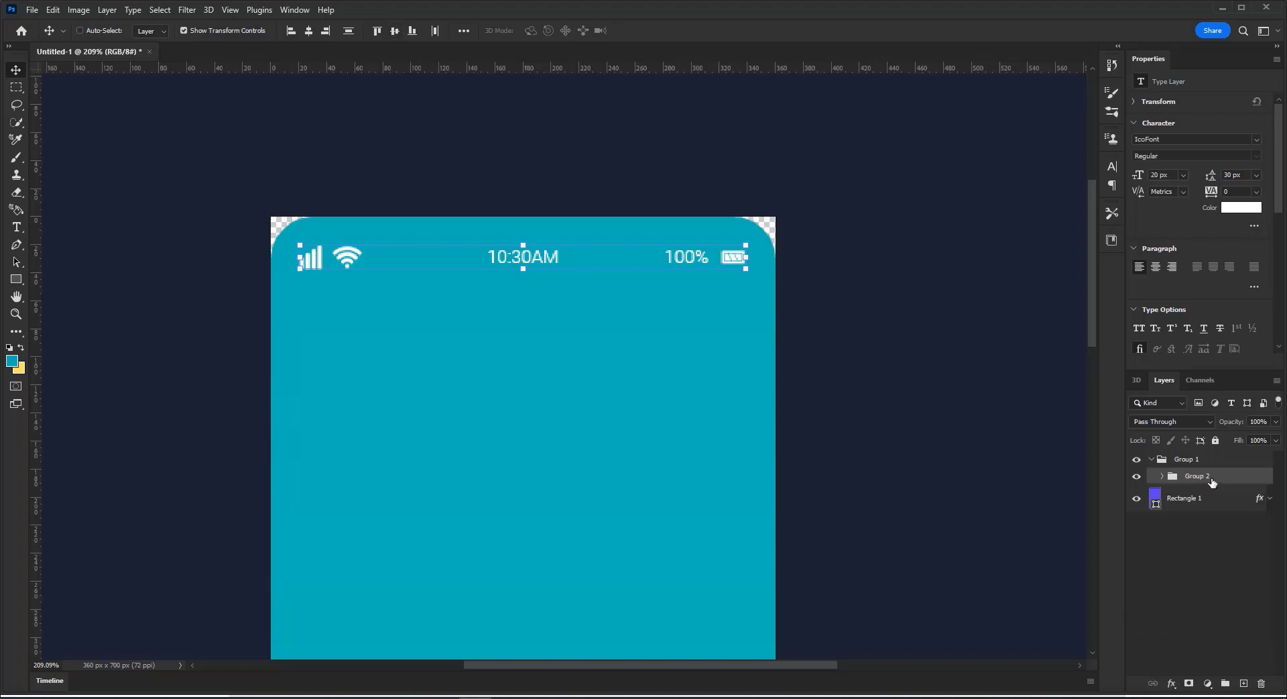
double_click(1199, 476)
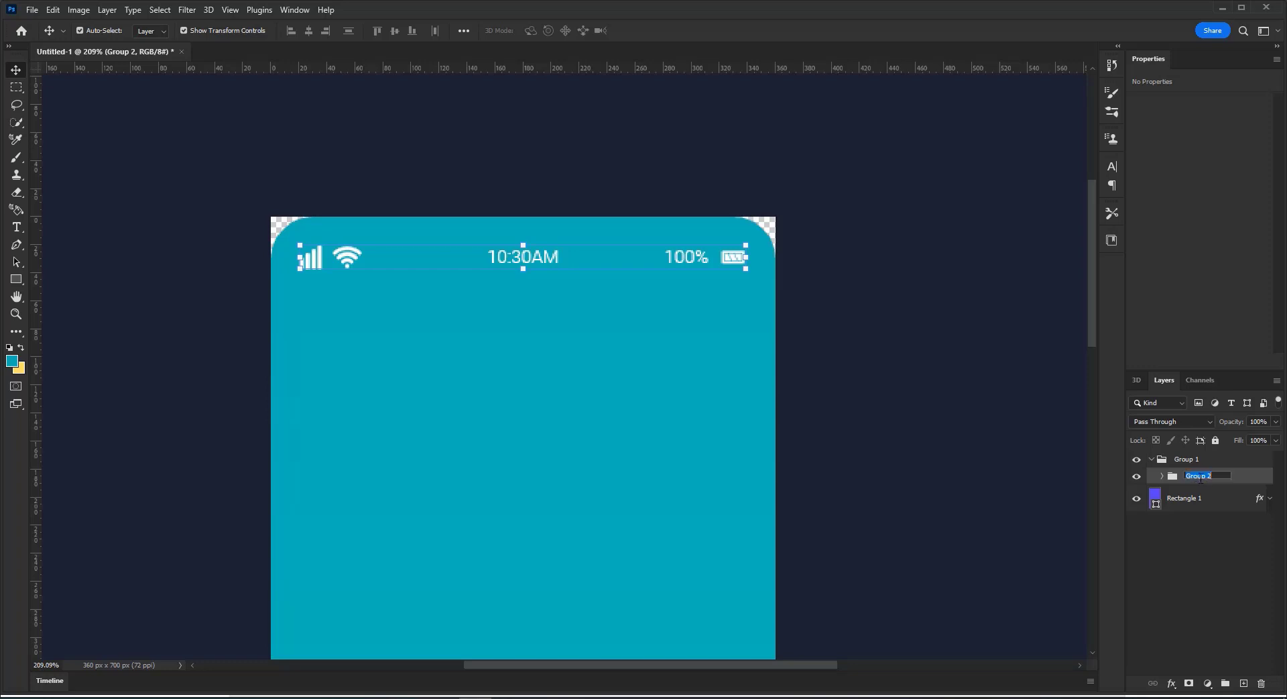
type("Hedar")
key("Return")
- Ungroup the outer Group 1 so the Hedar group stands alone above the background rectangle
right_click(1182, 461)
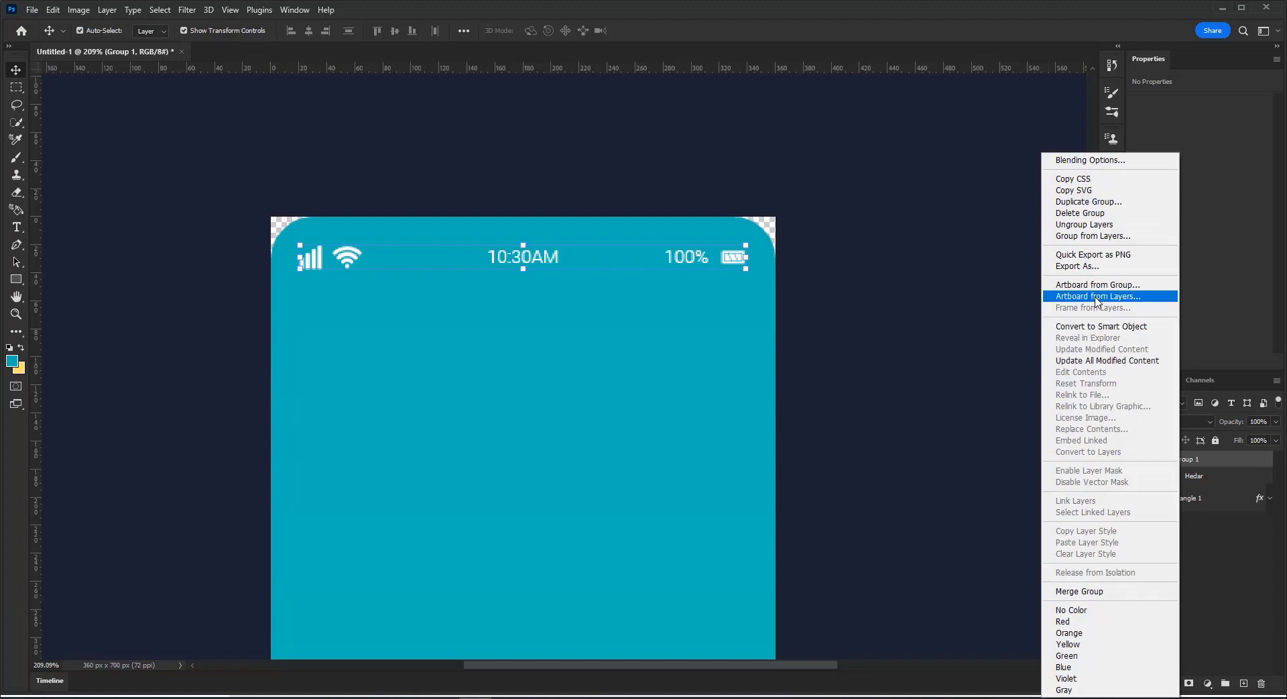
left_click(999, 329)
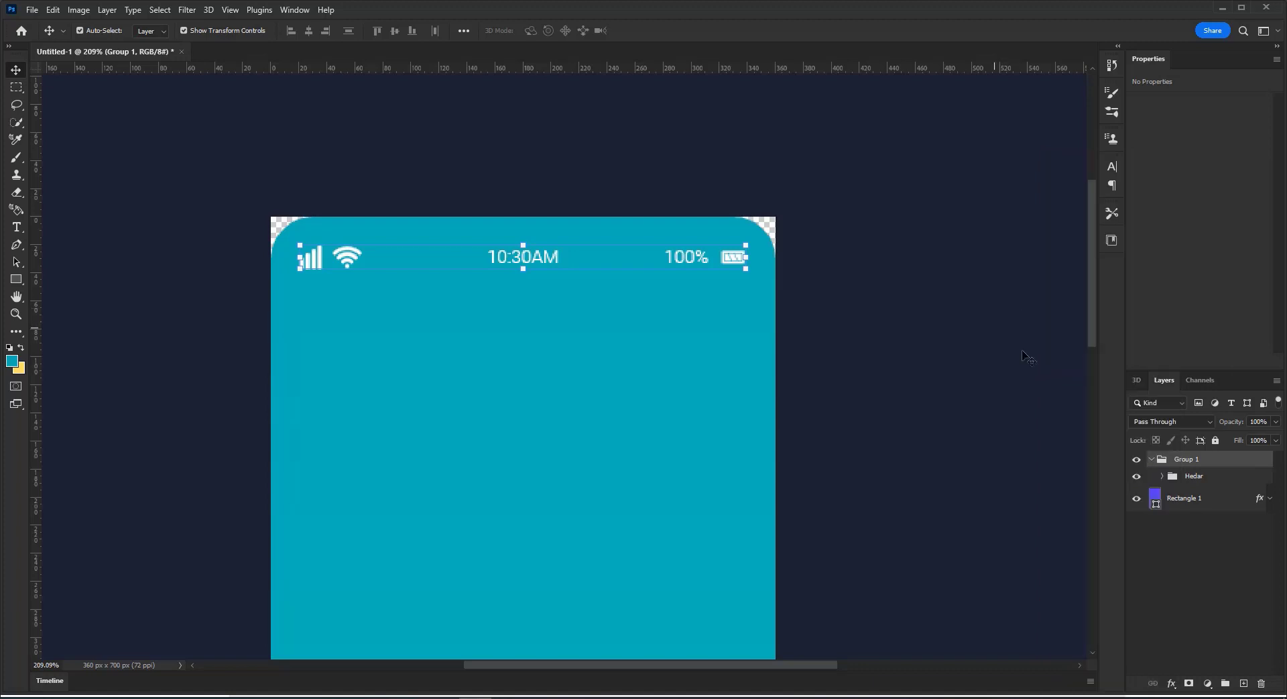
right_click(1171, 460)
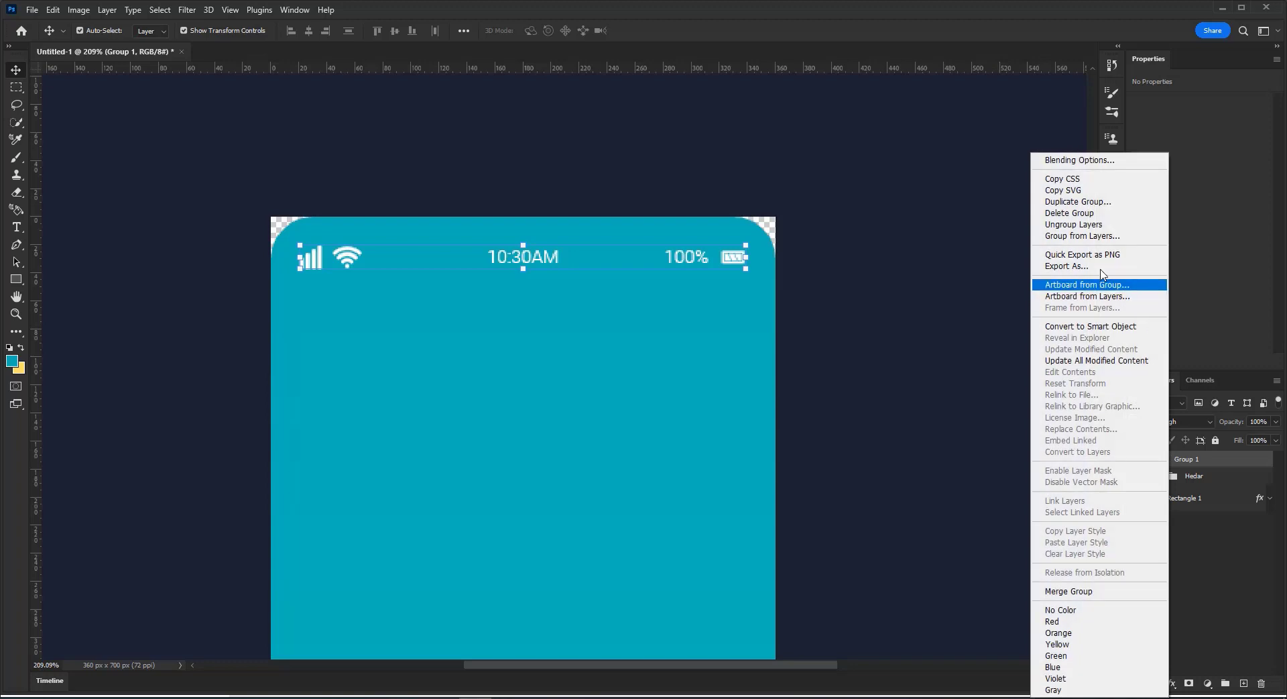
left_click(1071, 225)
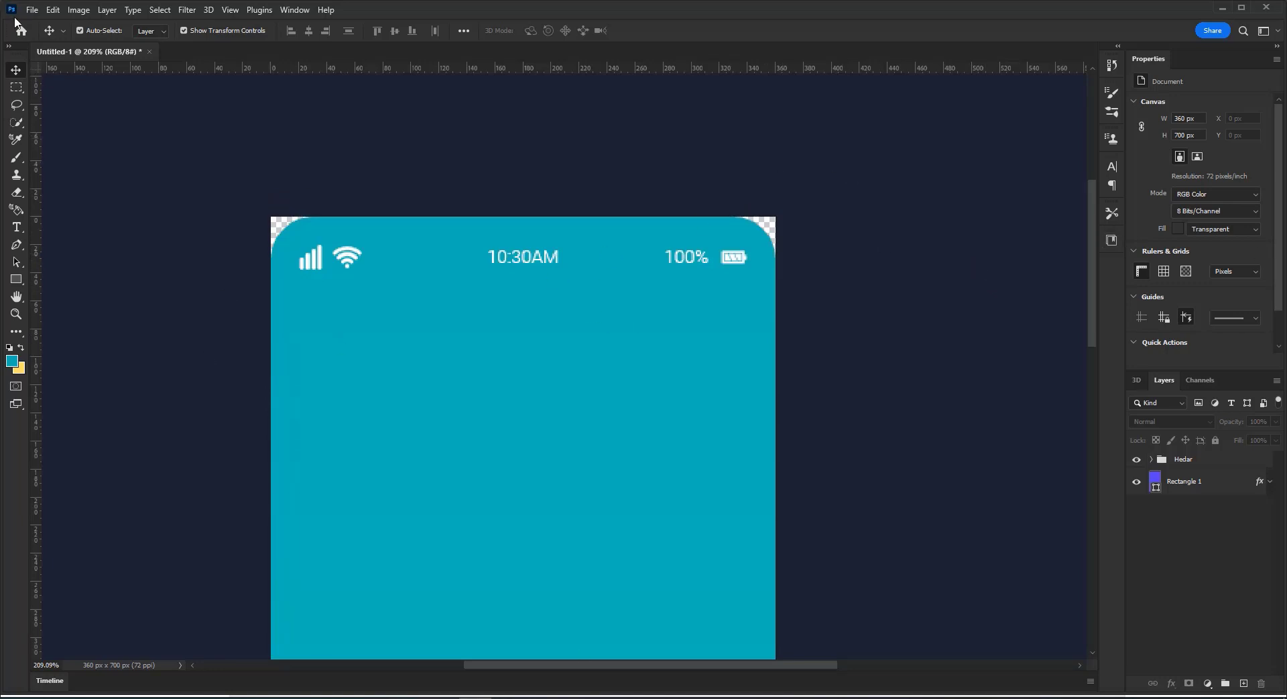
- Add a centre-aligned text layer in the upper part of the screen, set to Roboto Bold at 45 px
left_click(16, 226)
scroll(529, 427, "down", 2)
scroll(681, 375, "down", 5)
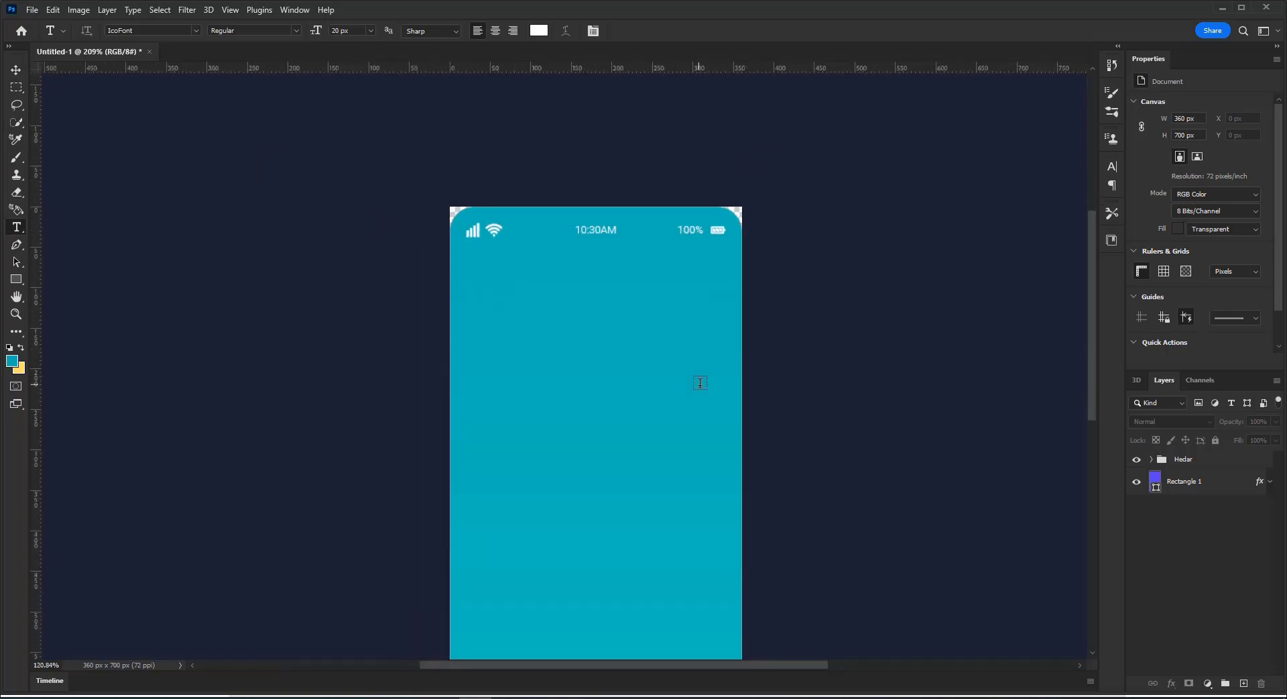
left_click(610, 323)
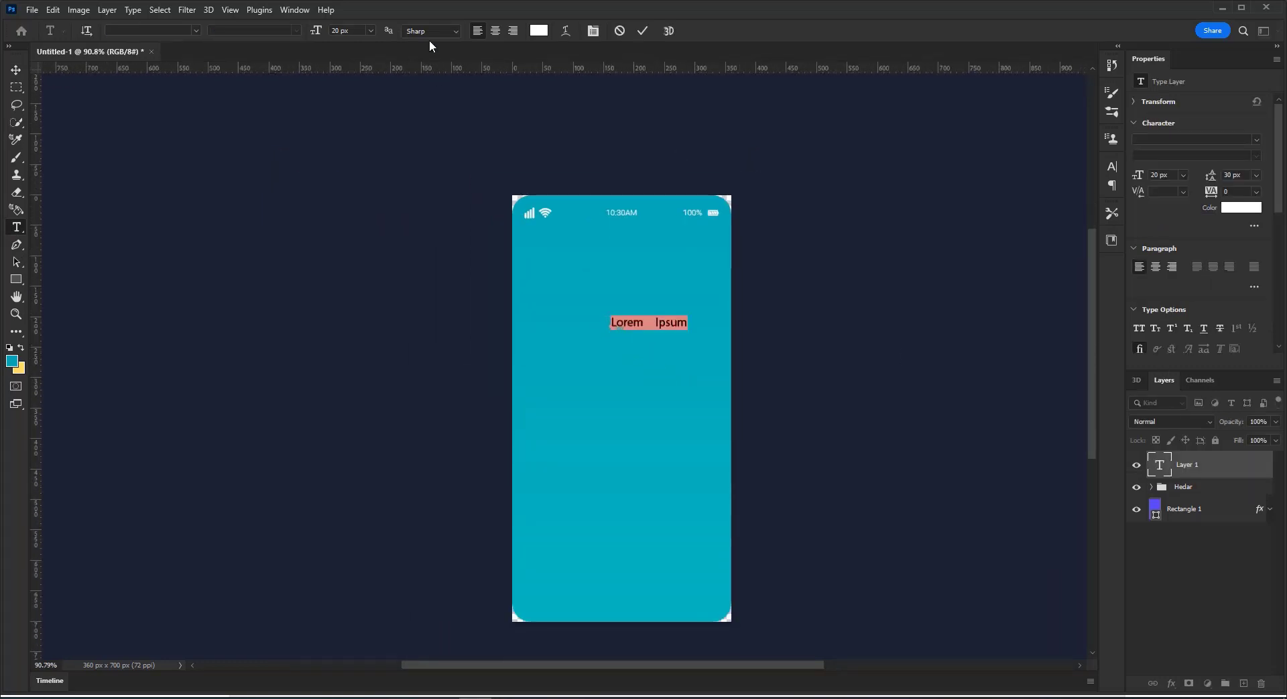
left_click(494, 32)
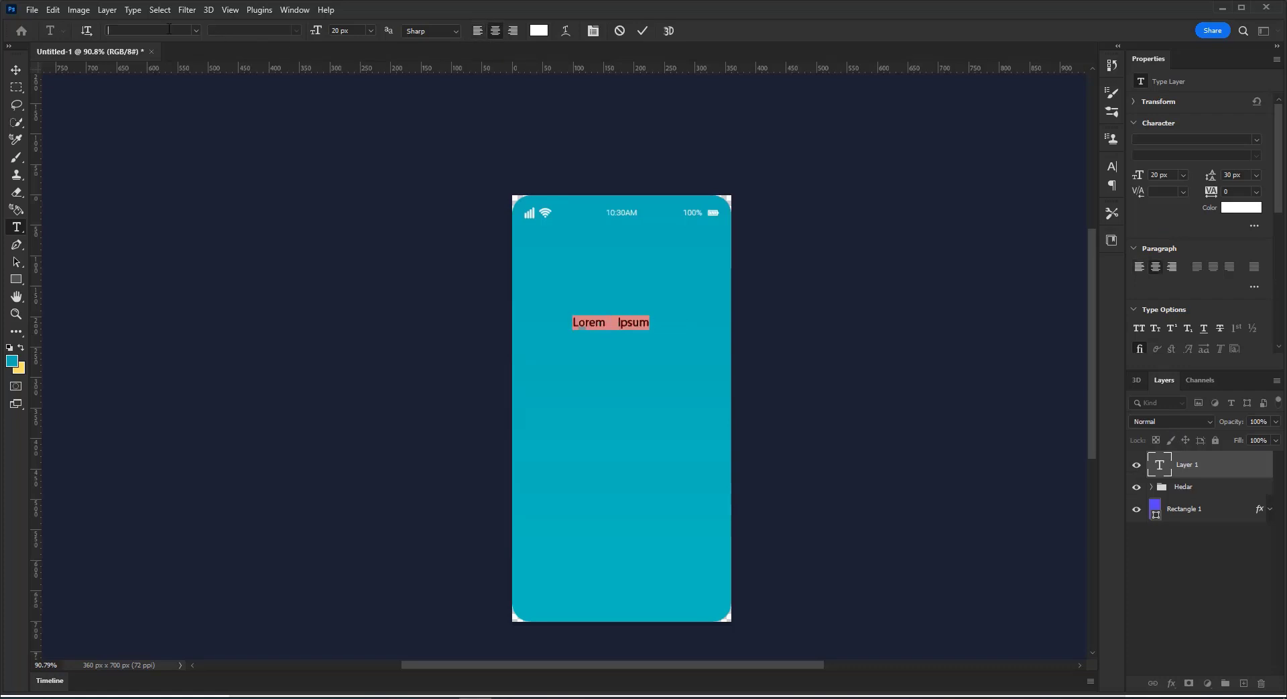
left_click(168, 28)
scroll(201, 161, "down", 5)
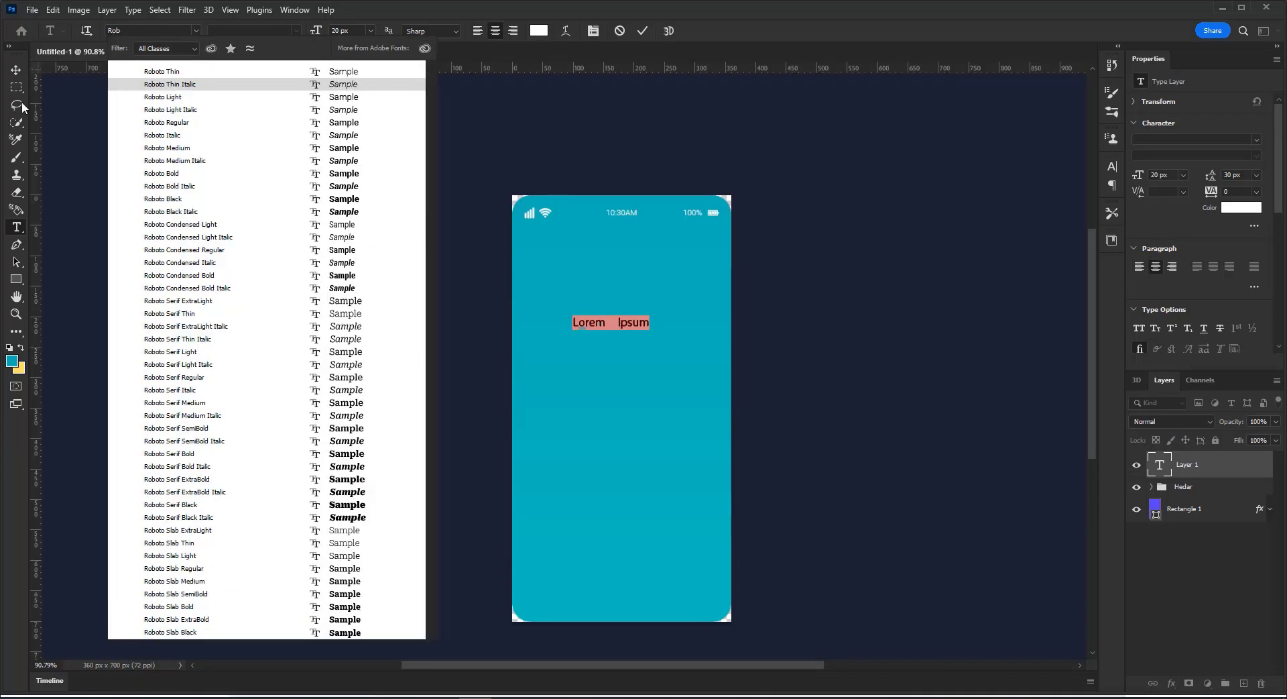
left_click(170, 174)
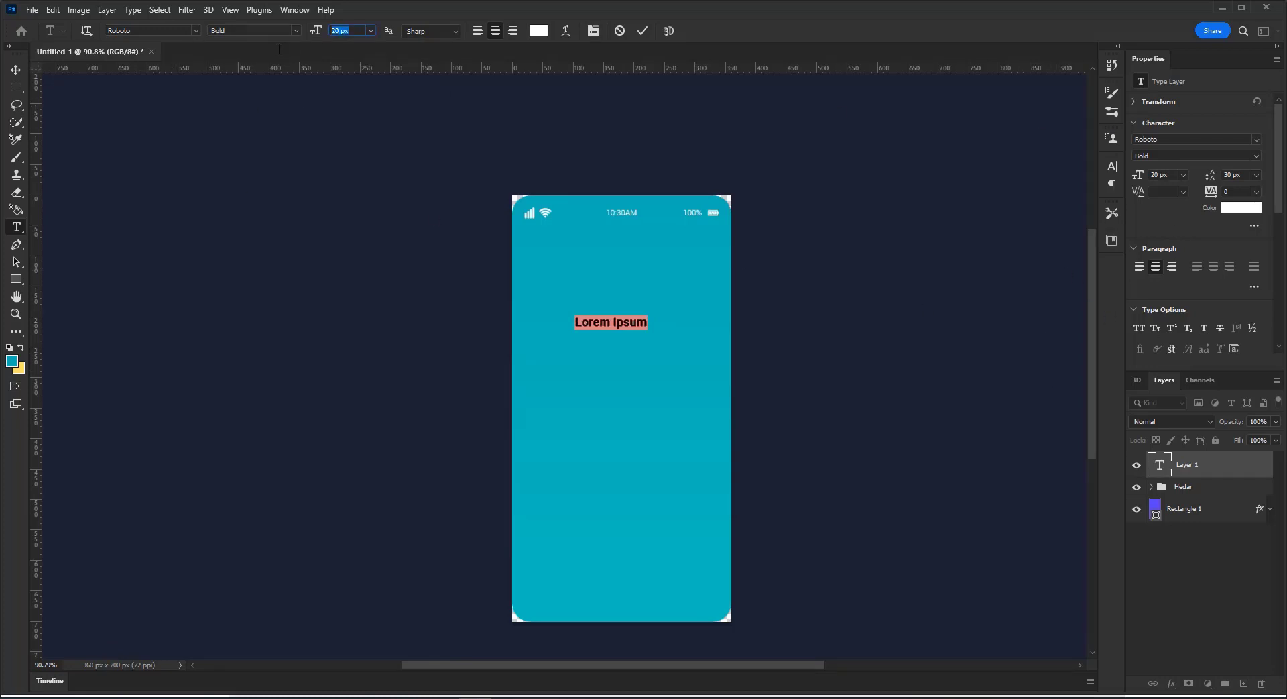
type("45")
key("Return")
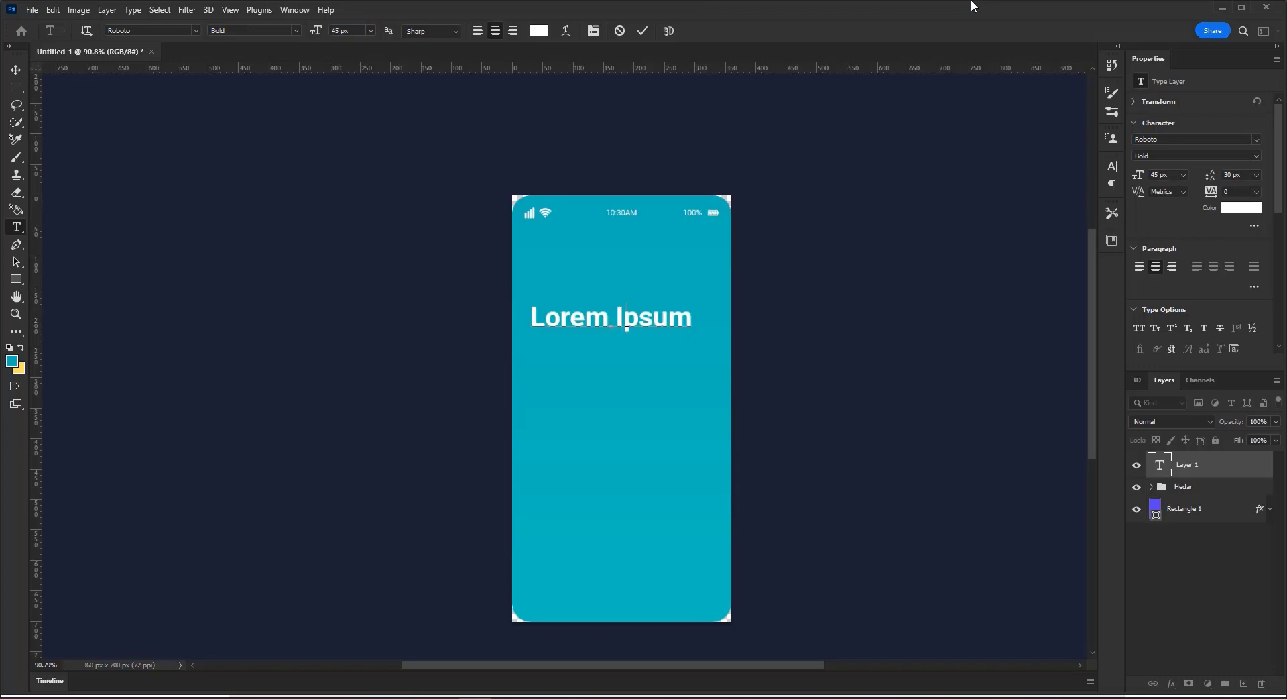
- Enter "SOCIAL NETWORK" in capitals as the heading, split over two lines
type("Social")
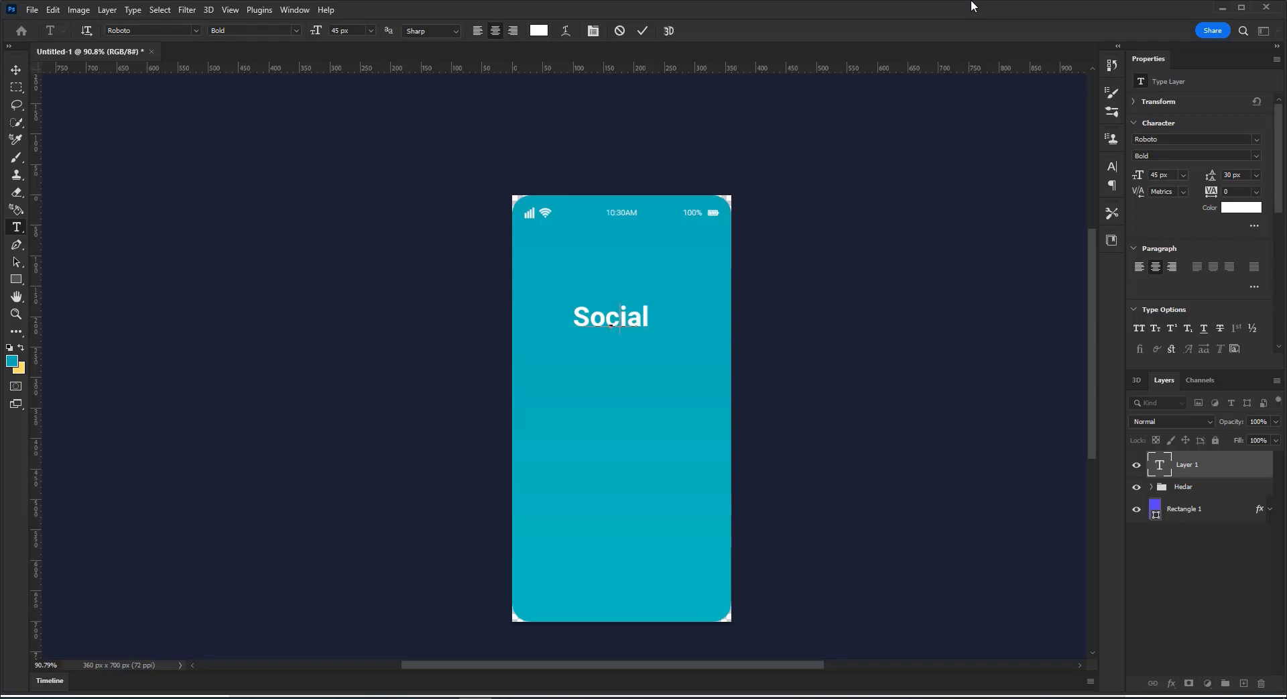
key("BackSpace")
key("BackSpace")
key("BackSpace")
key("BackSpace")
key("BackSpace")
key("BackSpace")
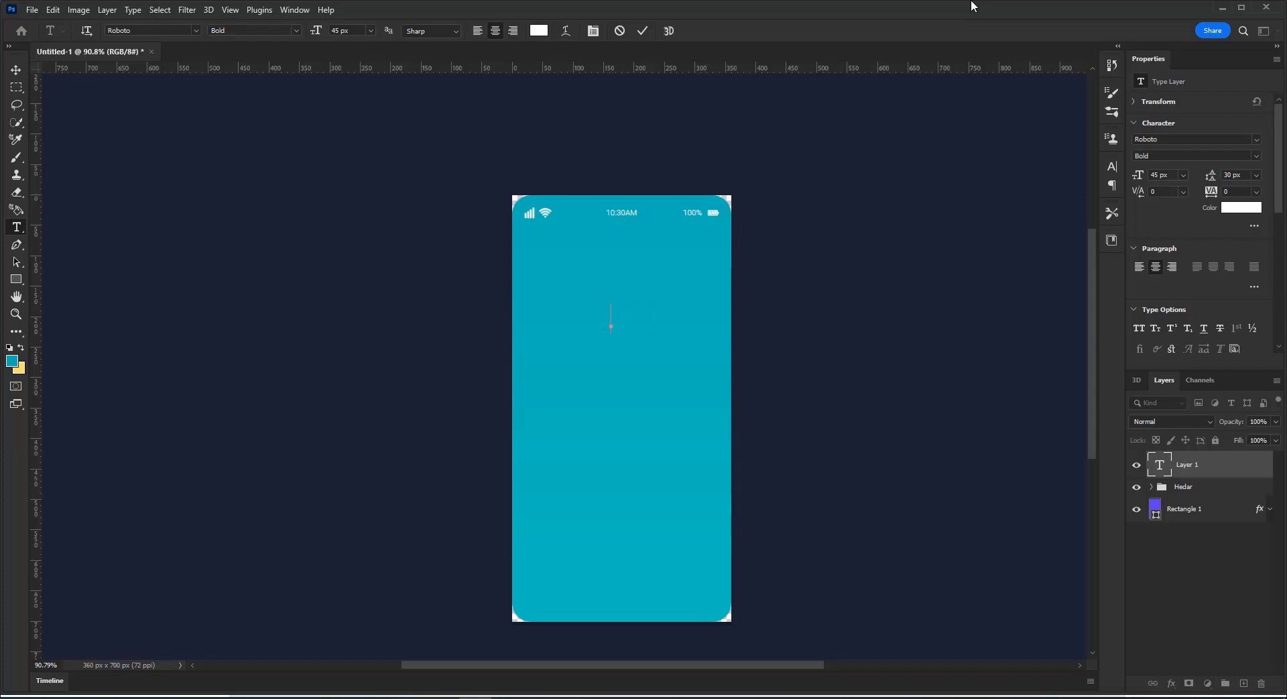
type("SOCIA")
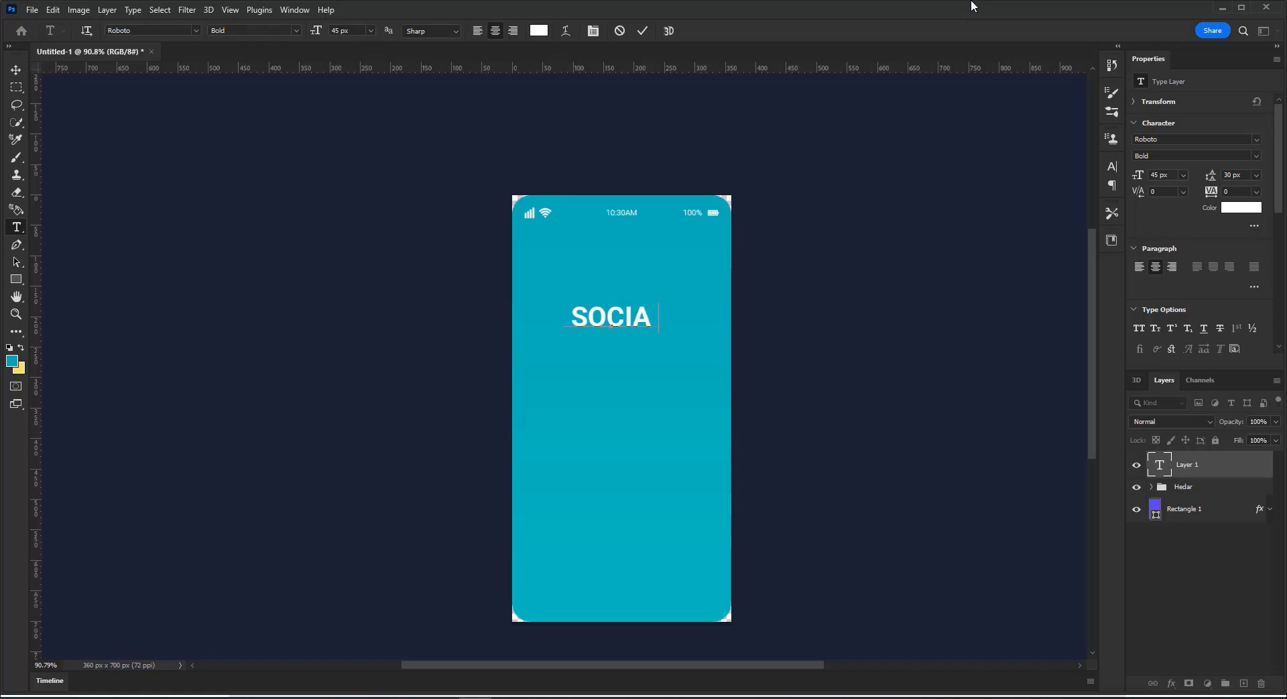
type("L NE")
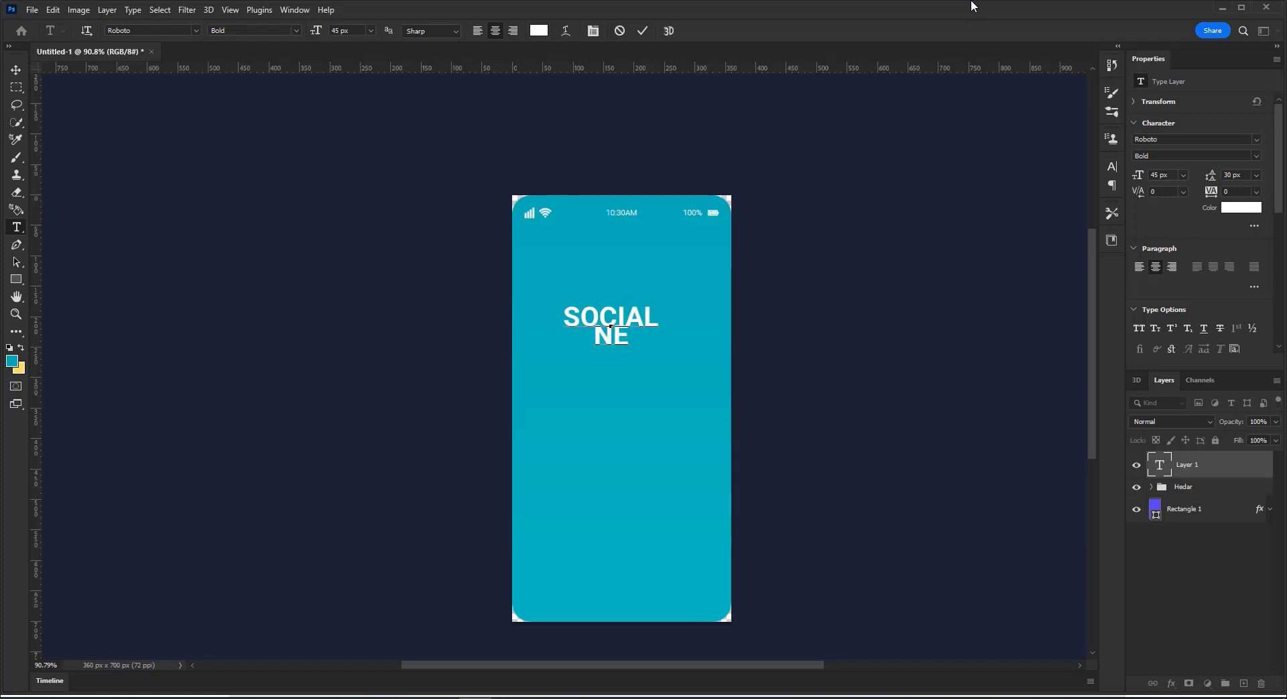
type("TWORK")
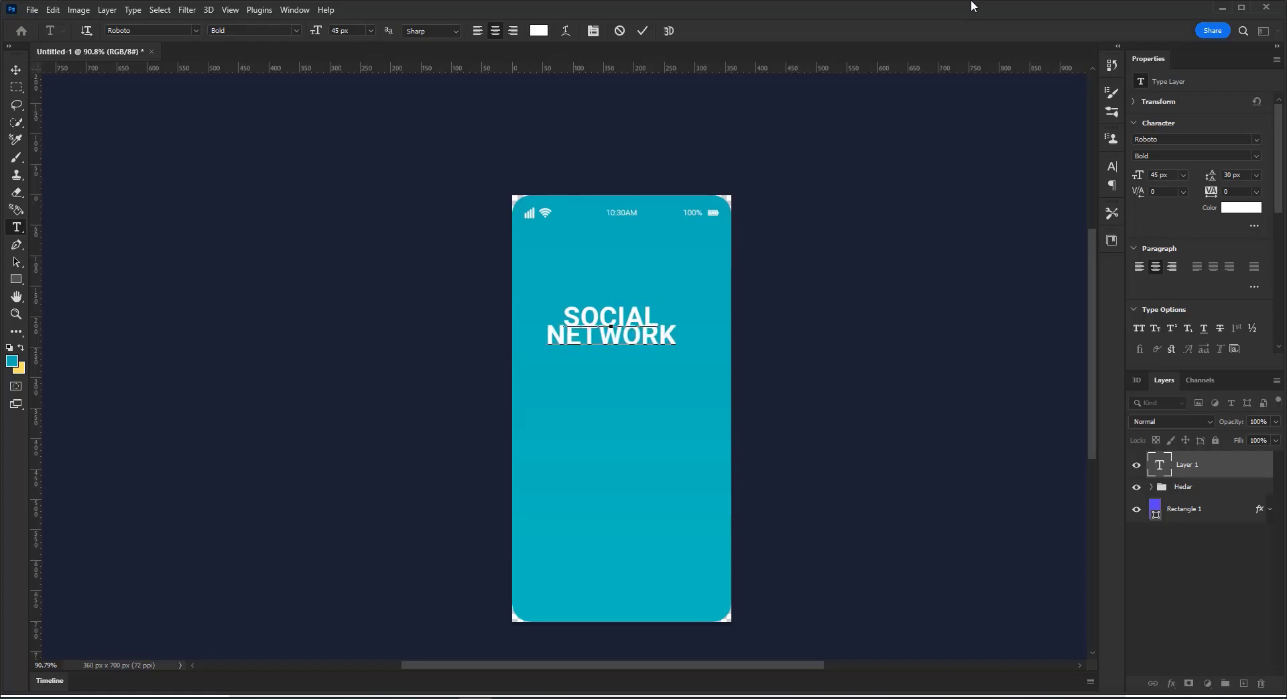
- Try to set the line spacing of the whole "SOCIAL NETWORK" heading to Auto
key("ctrl+a")
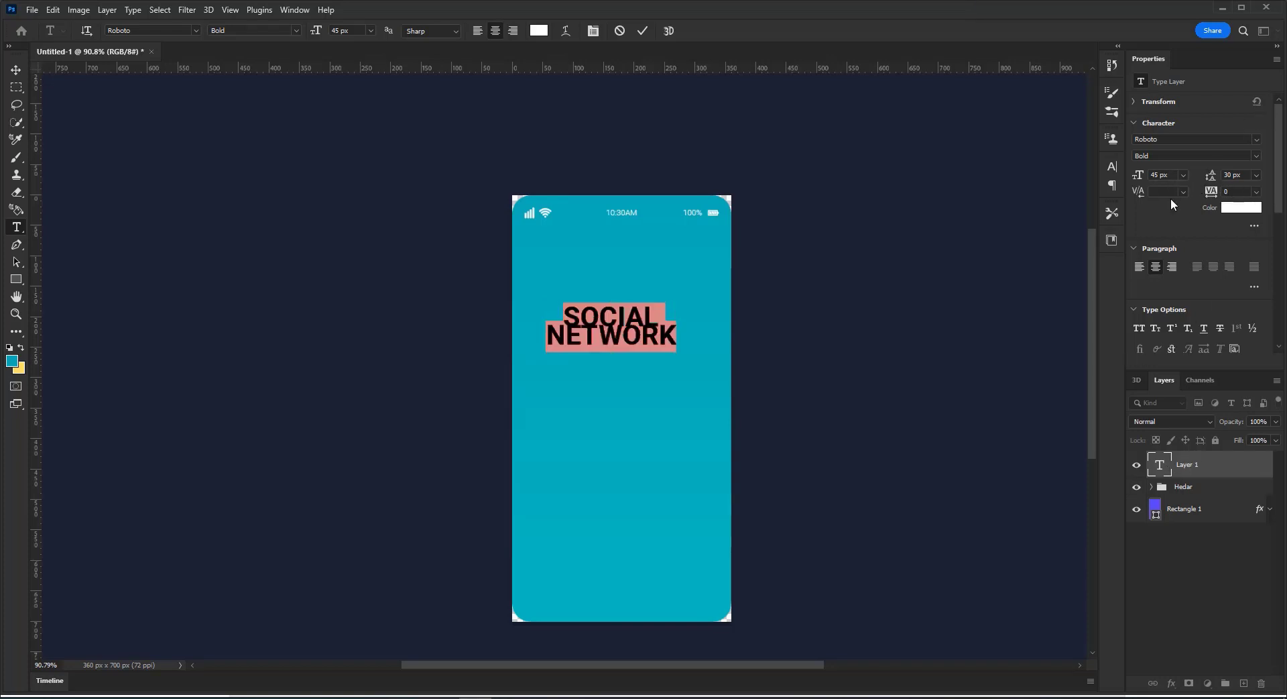
left_click(1231, 175)
type("AUTO")
key("Return")
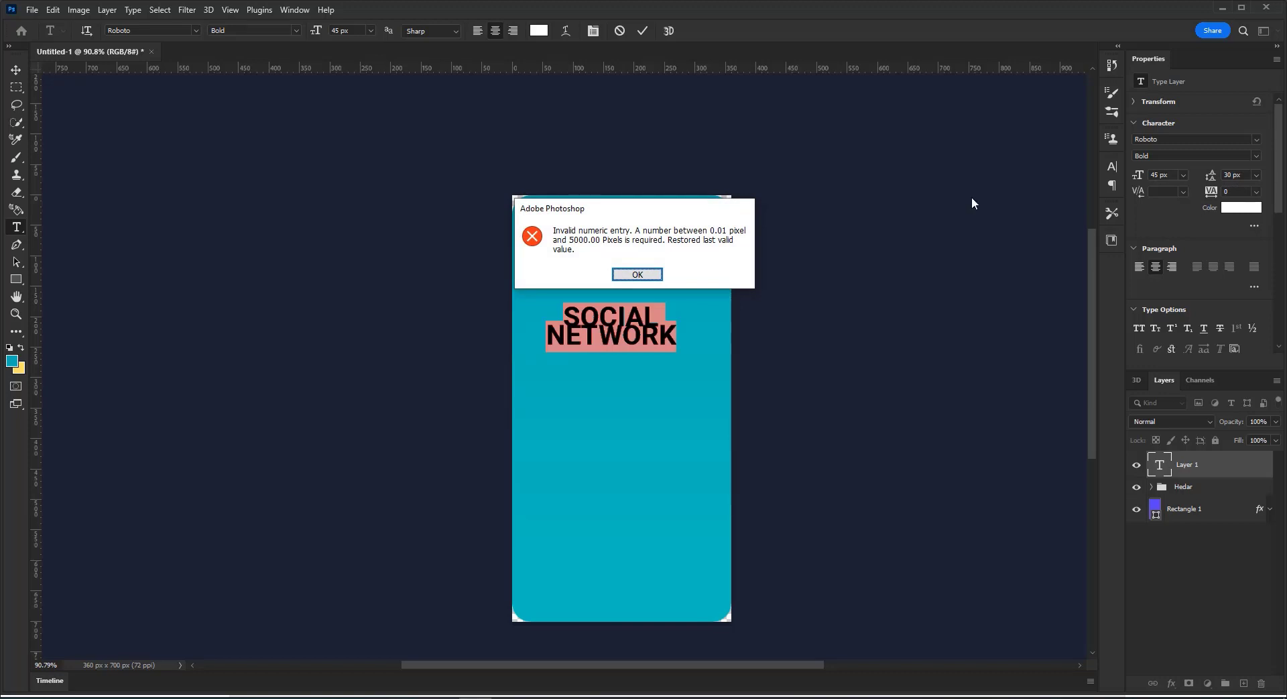
left_click(640, 274)
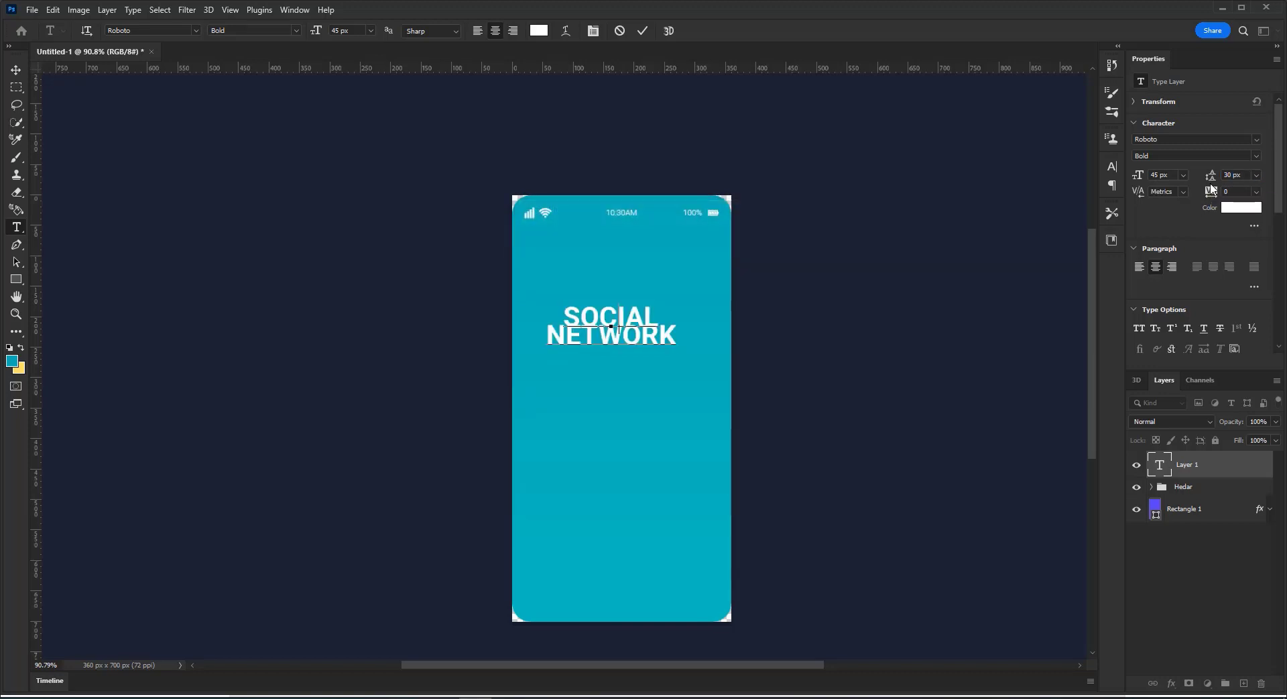
- Replace the heading text with "45" and delete that text layer
type("45")
key("ctrl+Return")
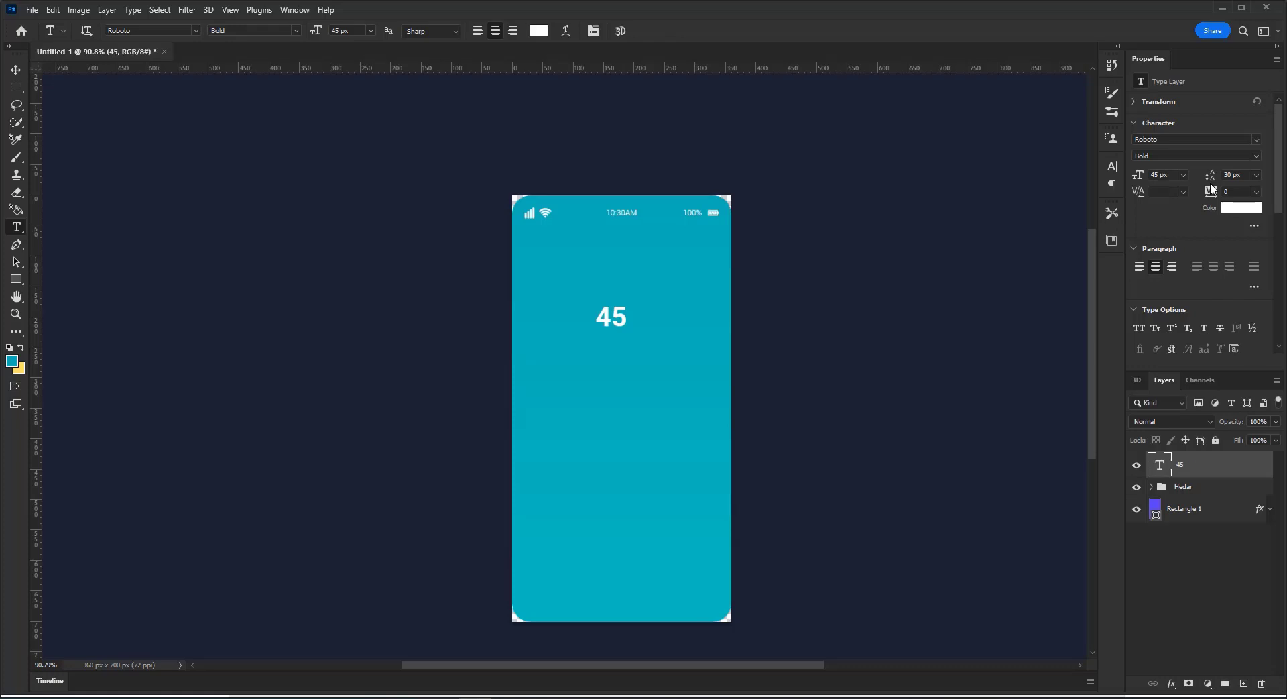
key("Delete")
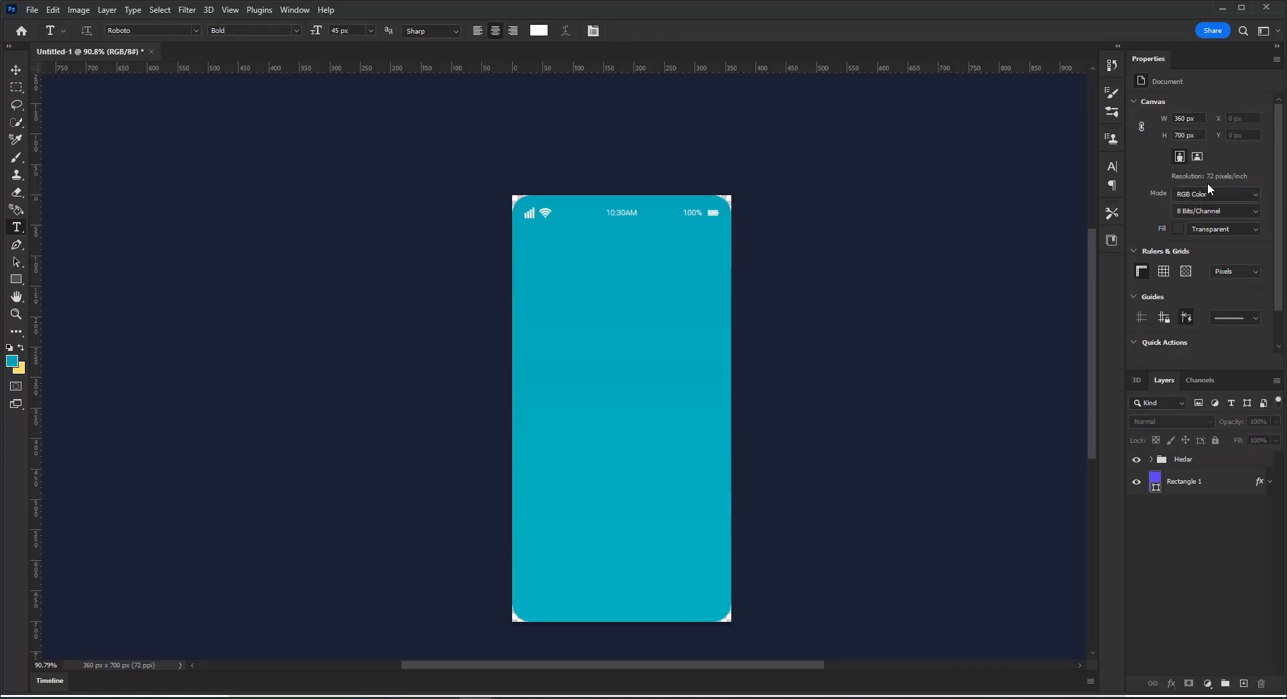
- Group the Hedar folder and add the heading "SOCIAL NETWORK" on two lines inside that group, in the screen's upper part
key("ctrl+g")
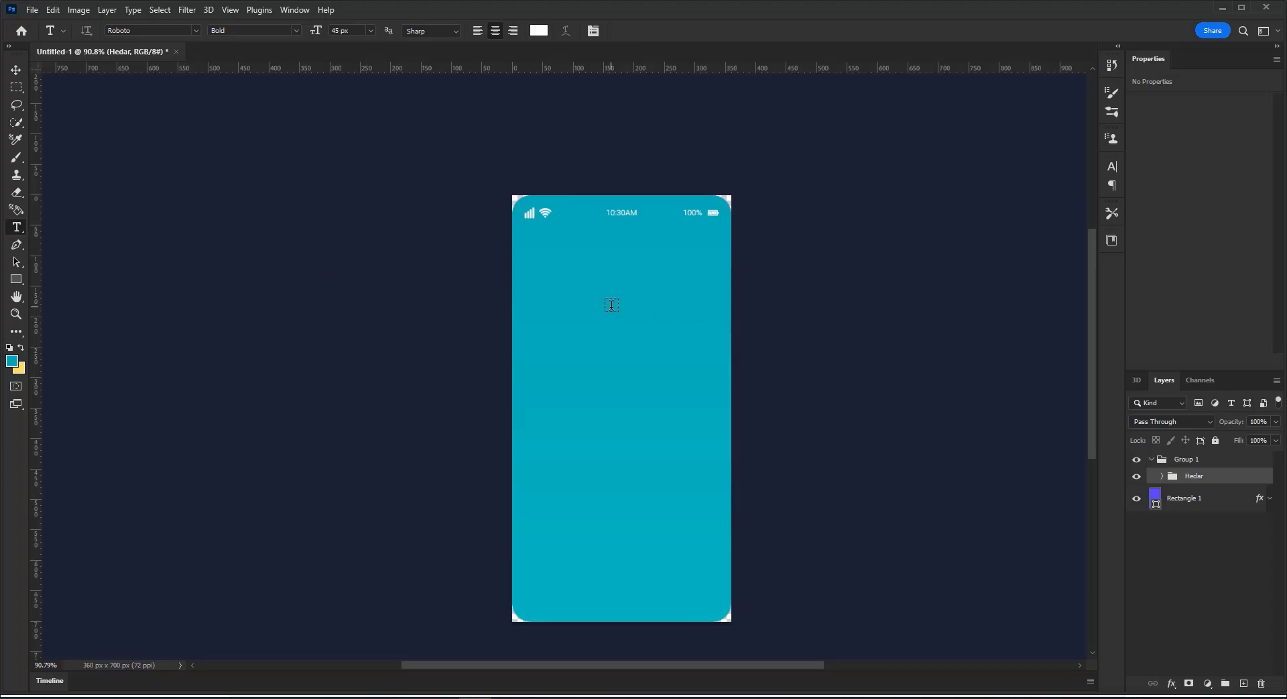
left_click(612, 305)
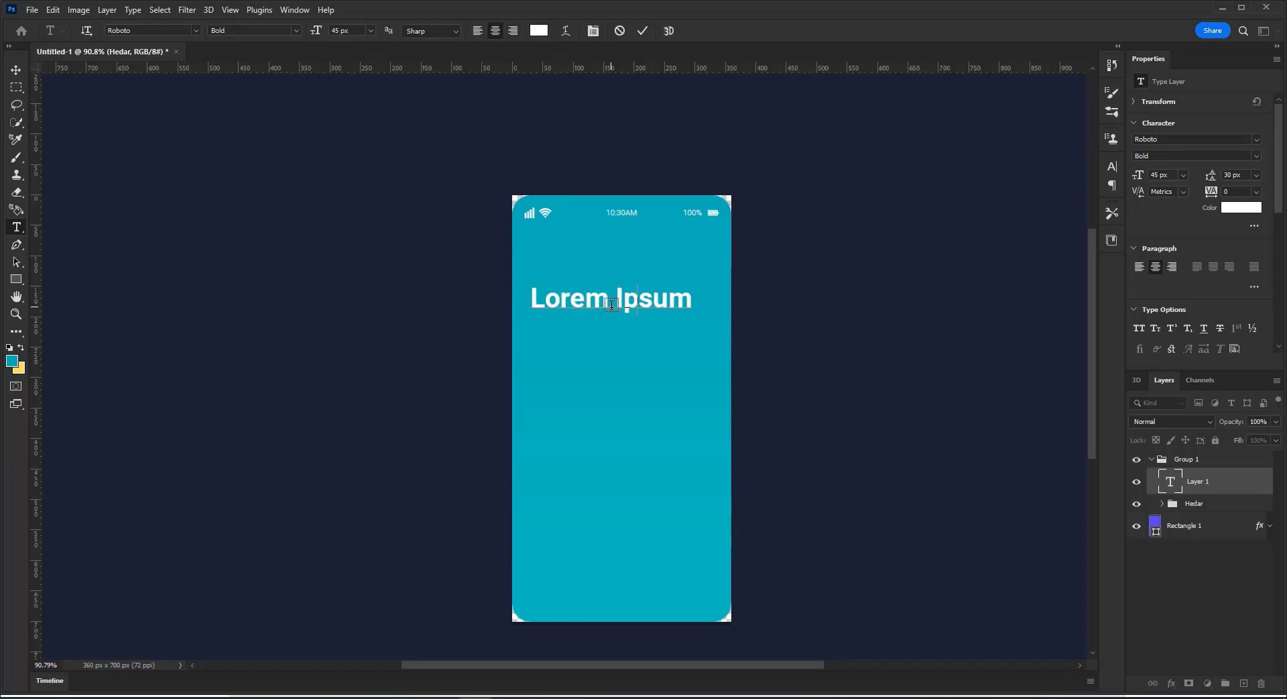
type("SOCIAL NET")
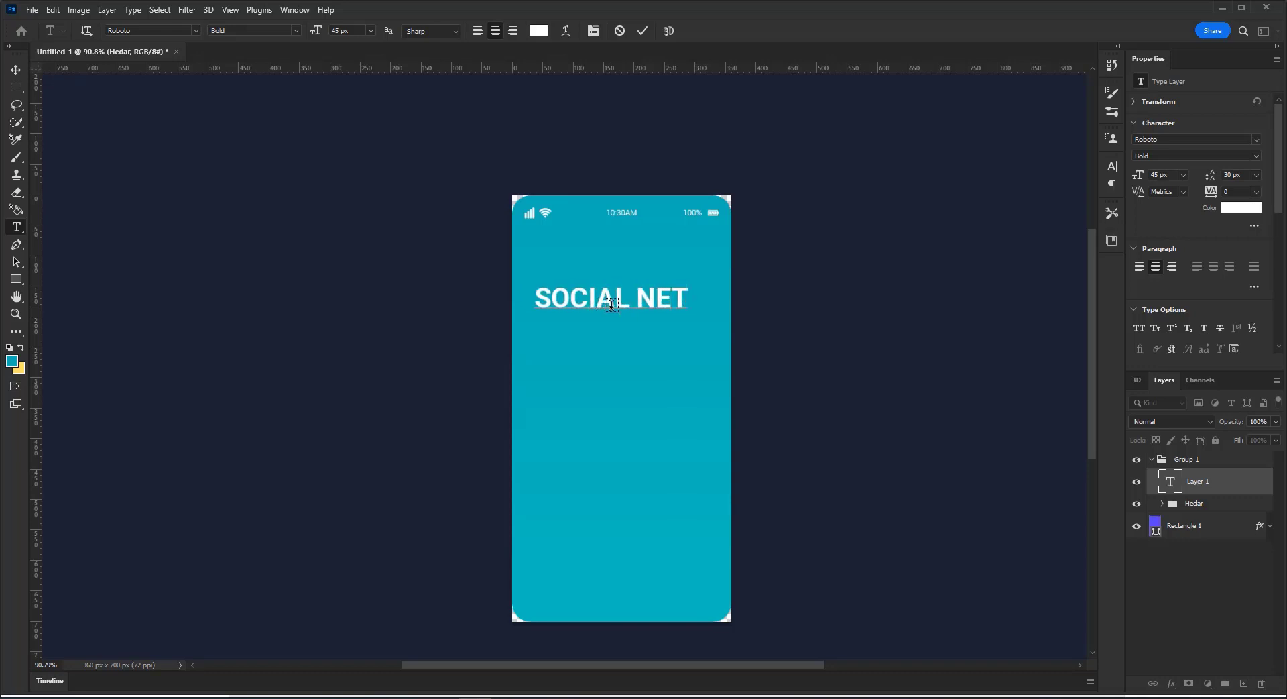
key("BackSpace")
key("BackSpace")
key("BackSpace")
key("BackSpace")
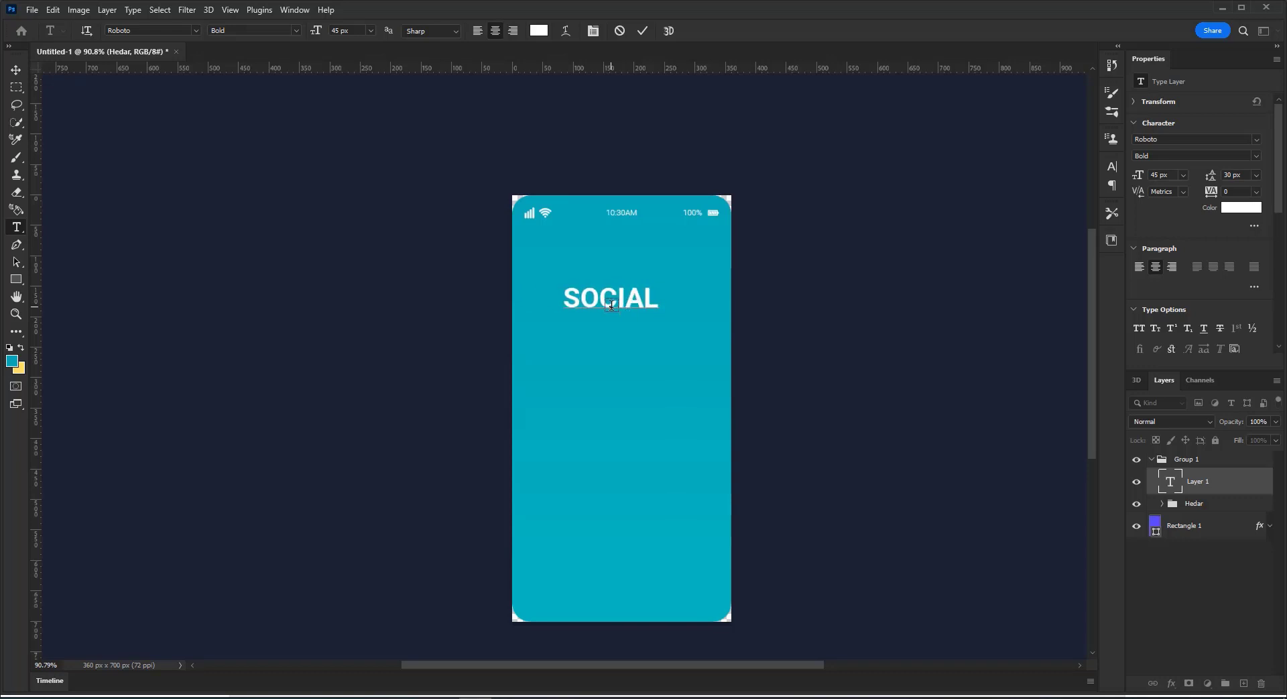
type("NETWORK")
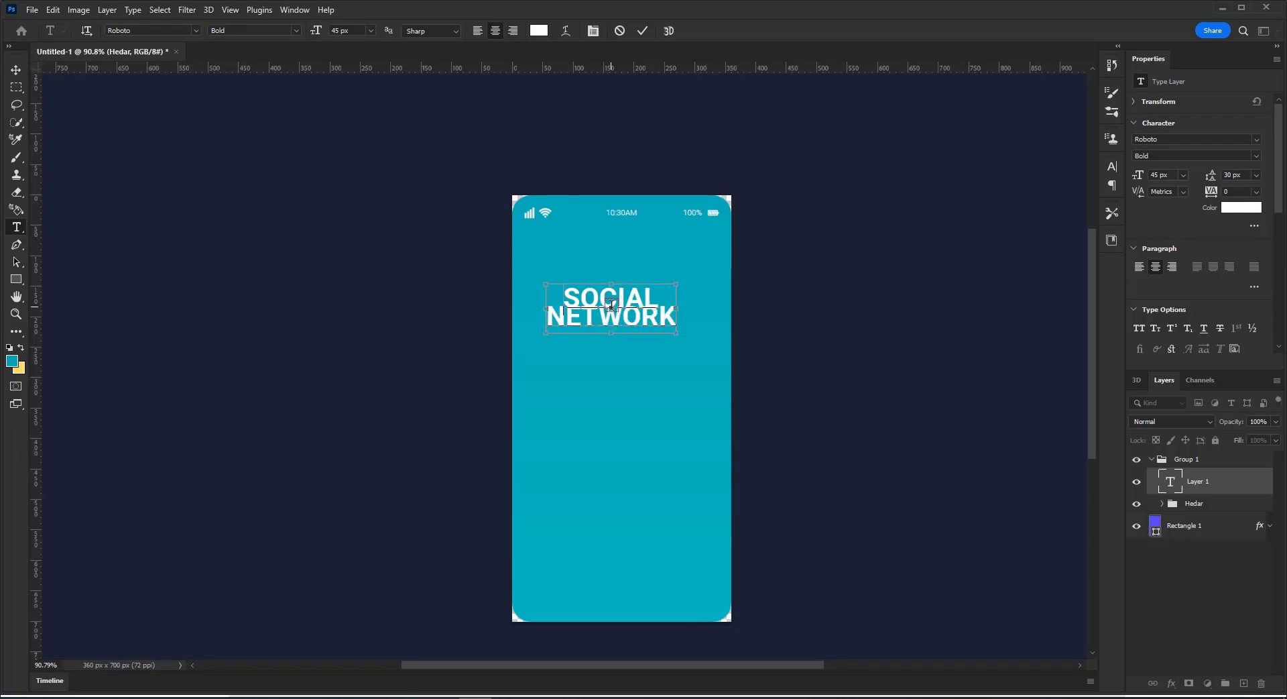
- Set the line spacing of the whole "SOCIAL NETWORK" heading to 55 px
key("ctrl+a")
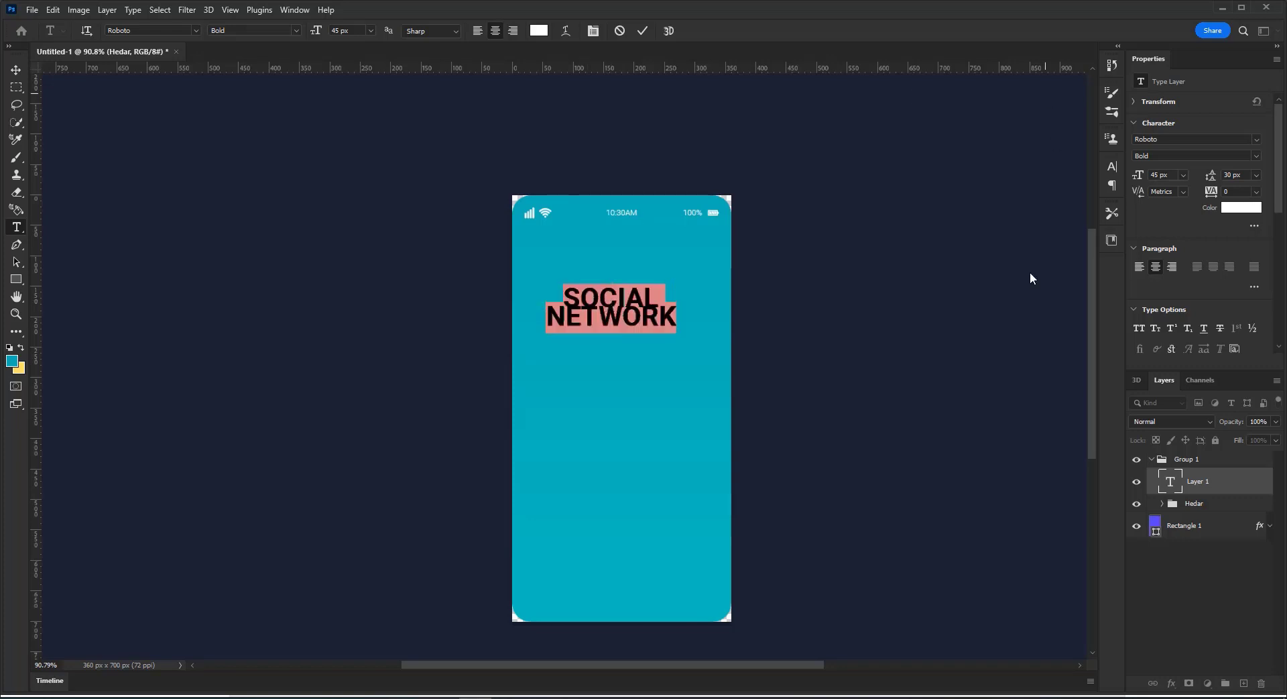
left_click(1246, 176)
type("55")
key("Return")
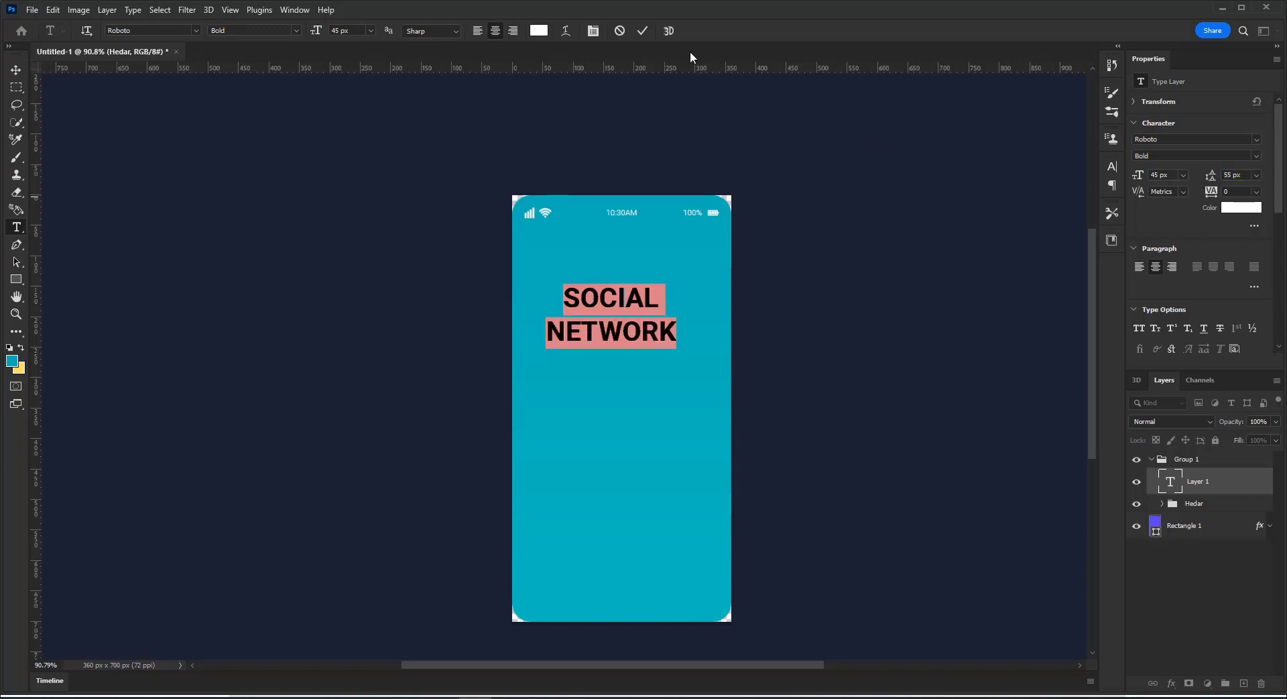
left_click(641, 31)
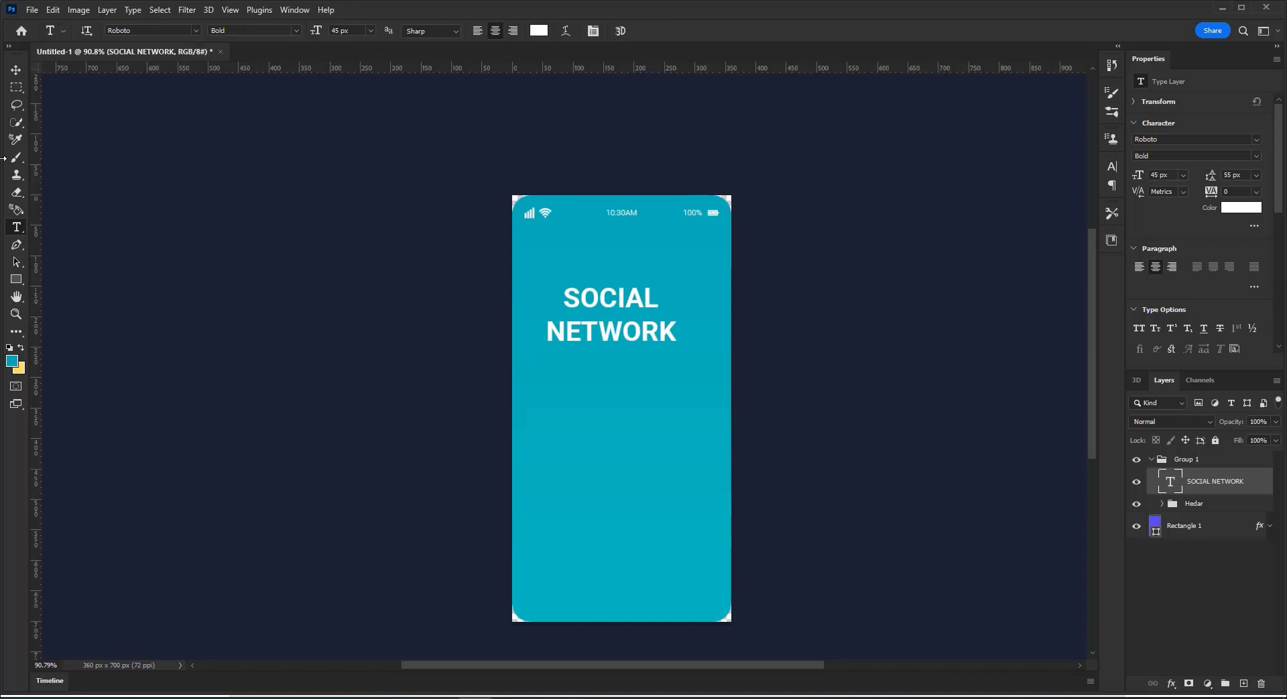
- Centre the "SOCIAL NETWORK" heading horizontally on the background rectangle
left_click(16, 70)
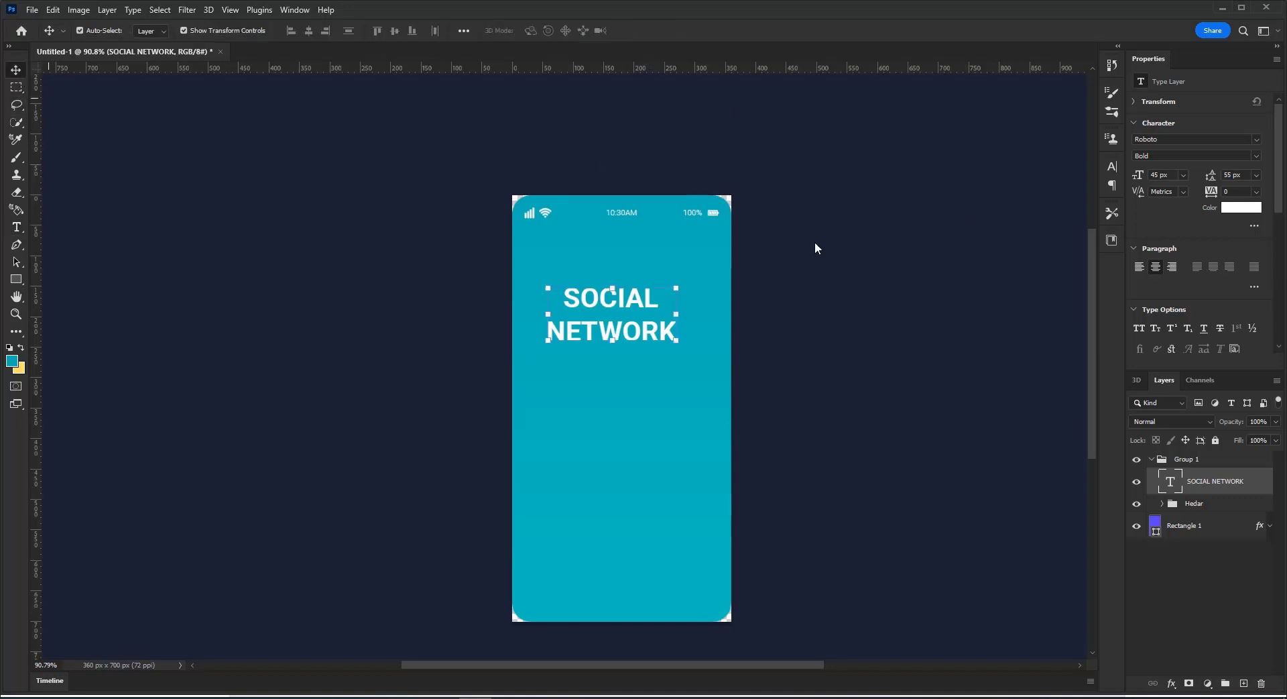
left_click(1225, 530, "ctrl")
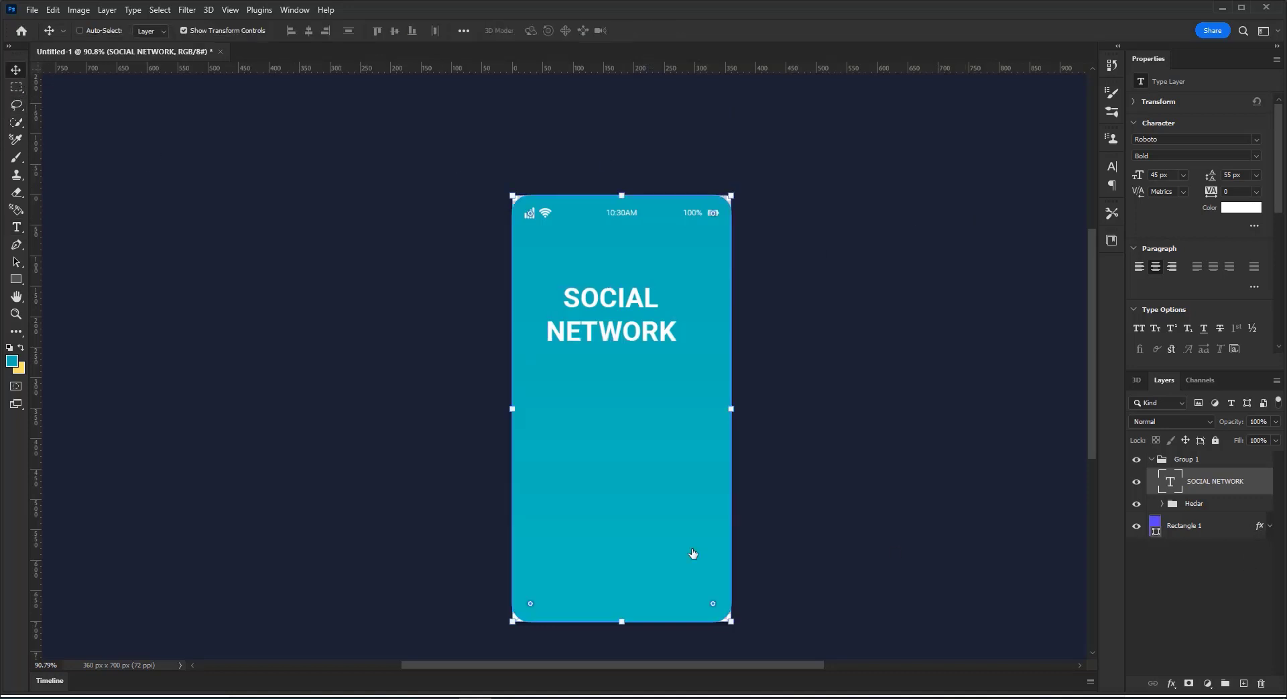
left_click(308, 30)
left_click(765, 171)
- Place the chat.png icon, scale it down to about 48% and position it just below the heading
scroll(961, 288, "down", 1)
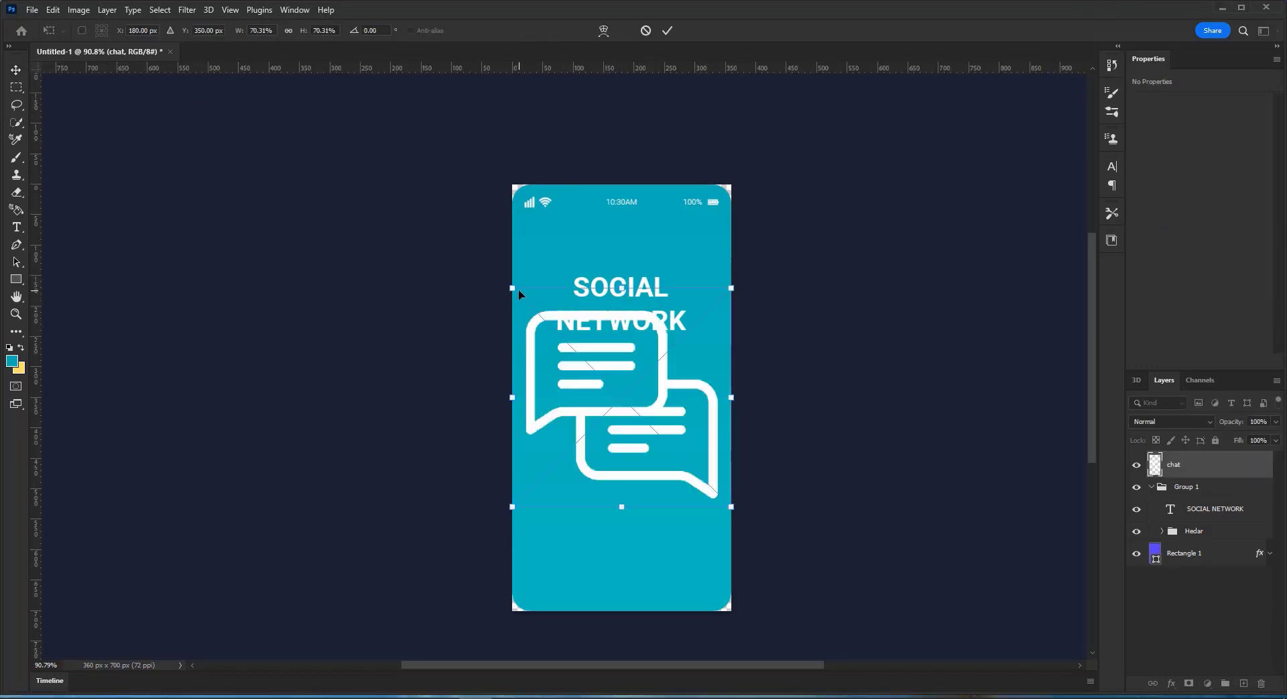
left_click_drag(518, 290, 584, 357)
left_click_drag(664, 439, 629, 432)
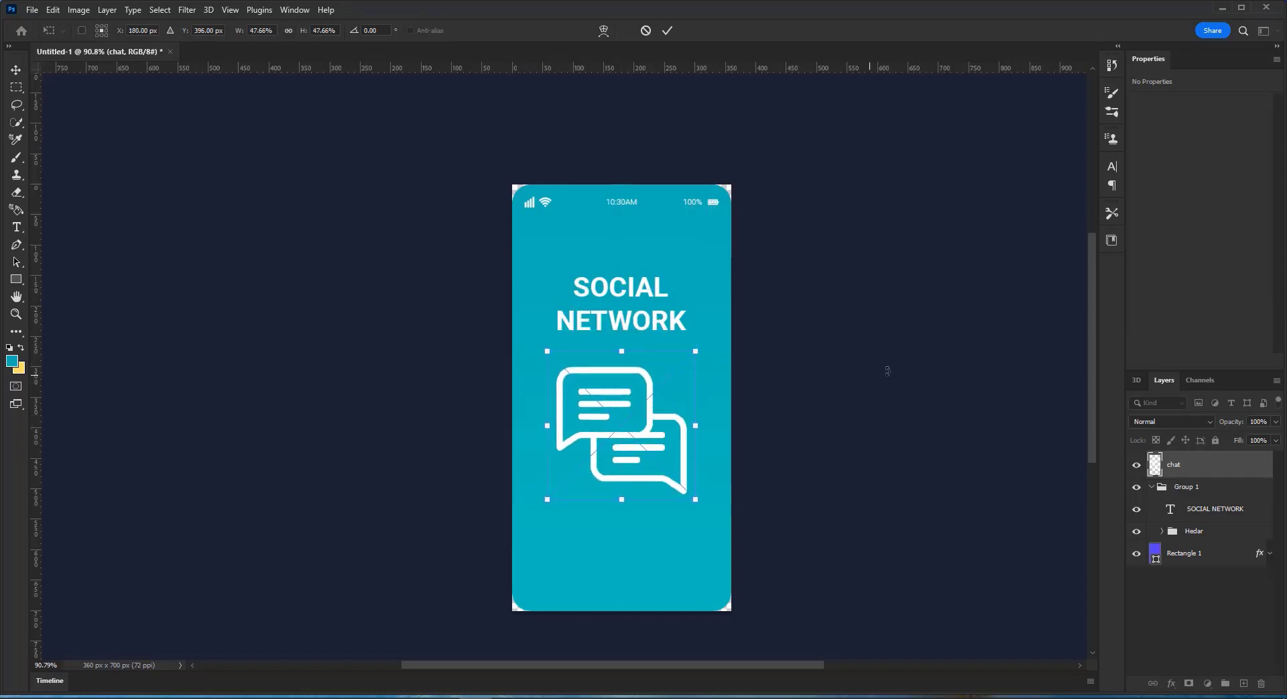
- Centre the chat icon horizontally on the background rectangle
left_click(1224, 555)
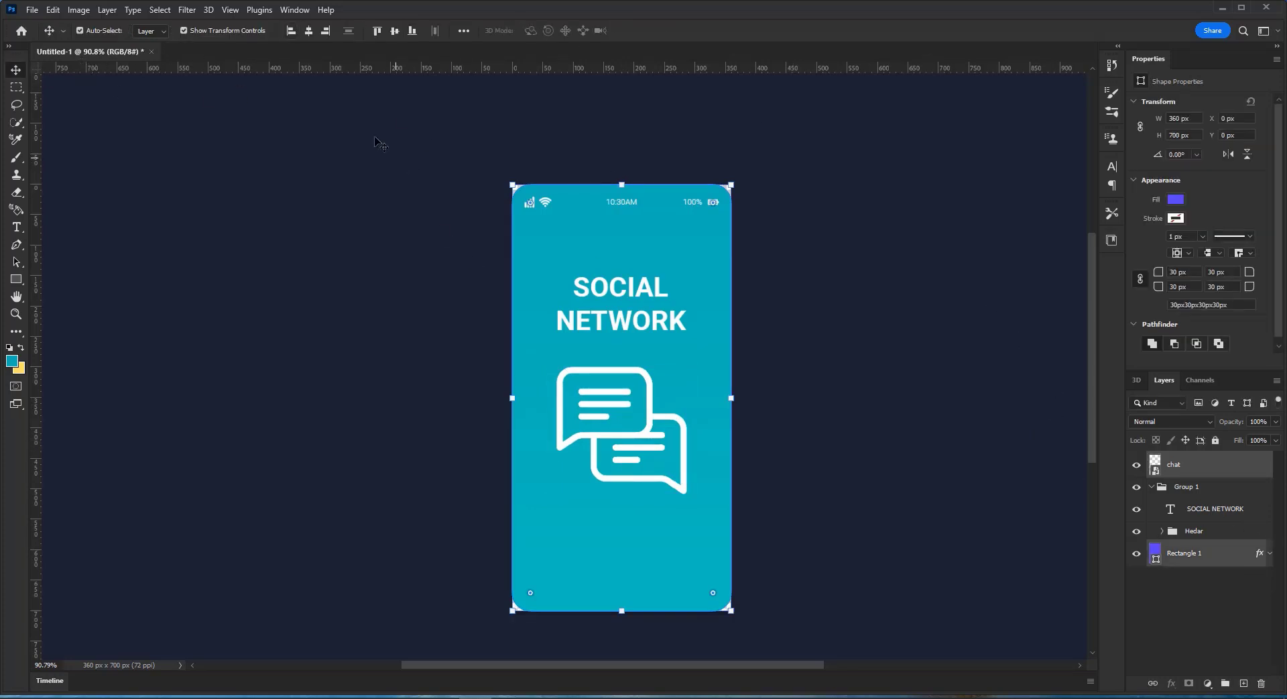
left_click(311, 32)
left_click(852, 253)
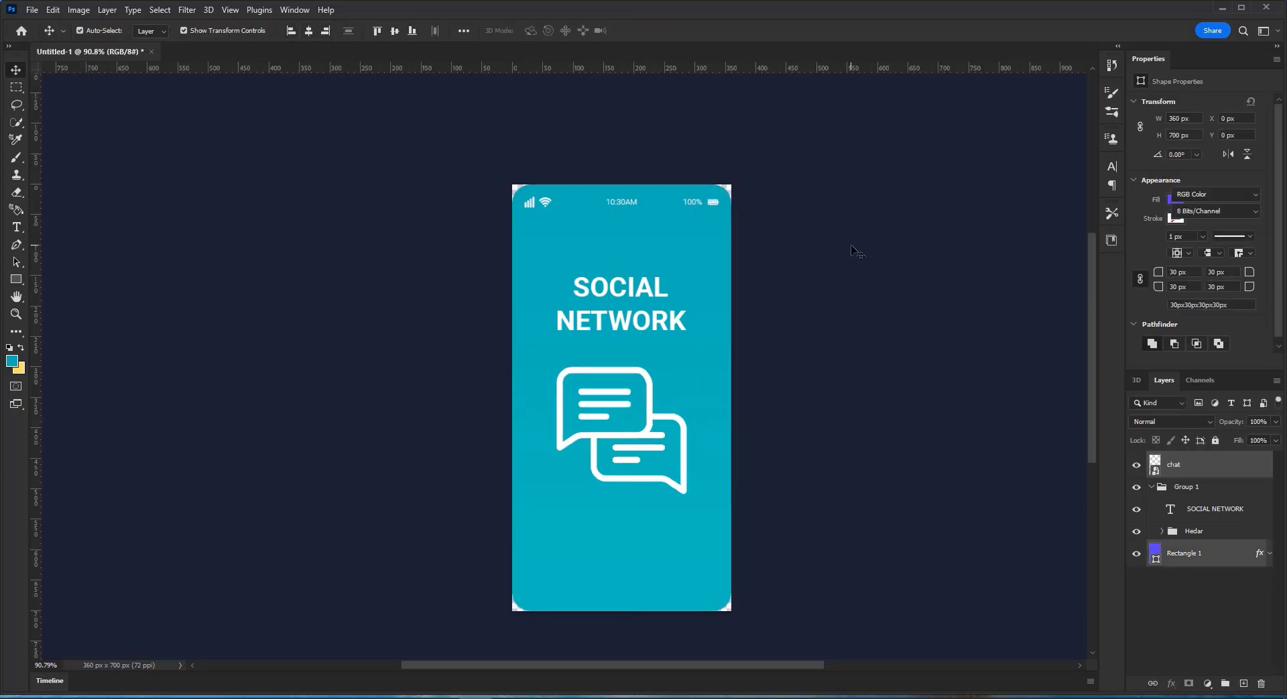
- Nudge the chat icon vertically beneath the heading to a Y position of 289 px
left_click(623, 330)
left_click(621, 435)
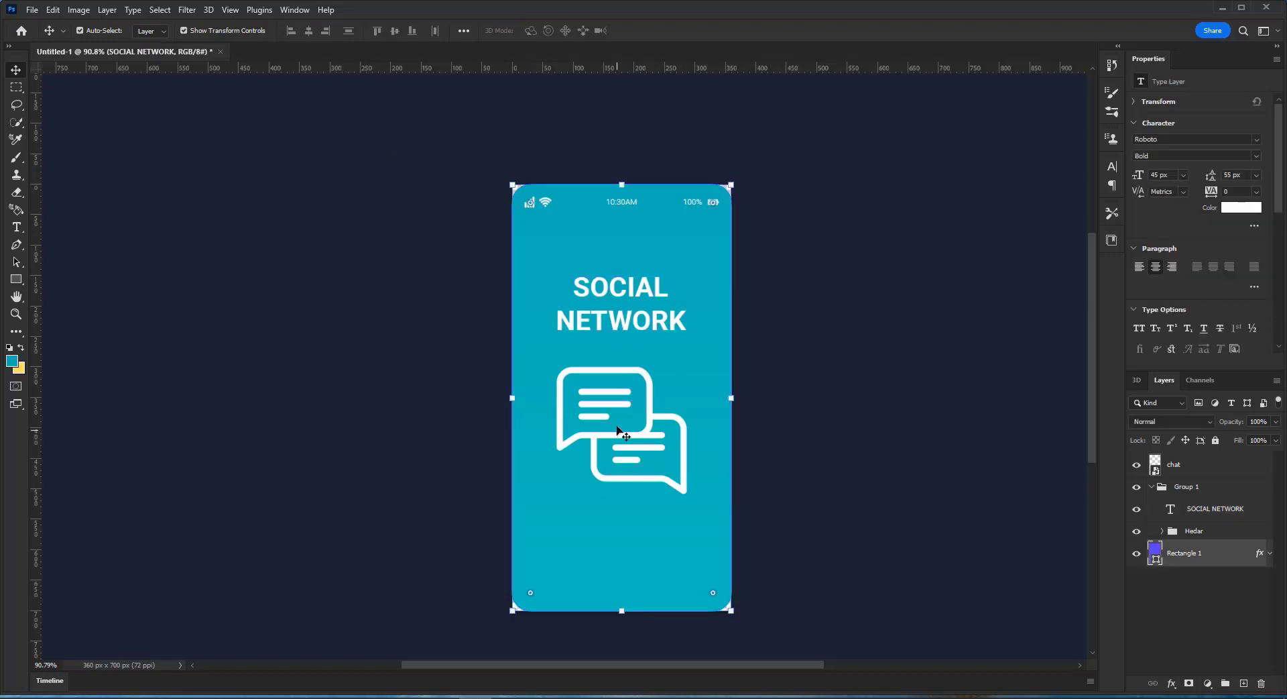
left_click(610, 409)
key("shift+Up")
key("shift+Up")
key("shift+Up")
key("shift+Up")
key("shift+Up")
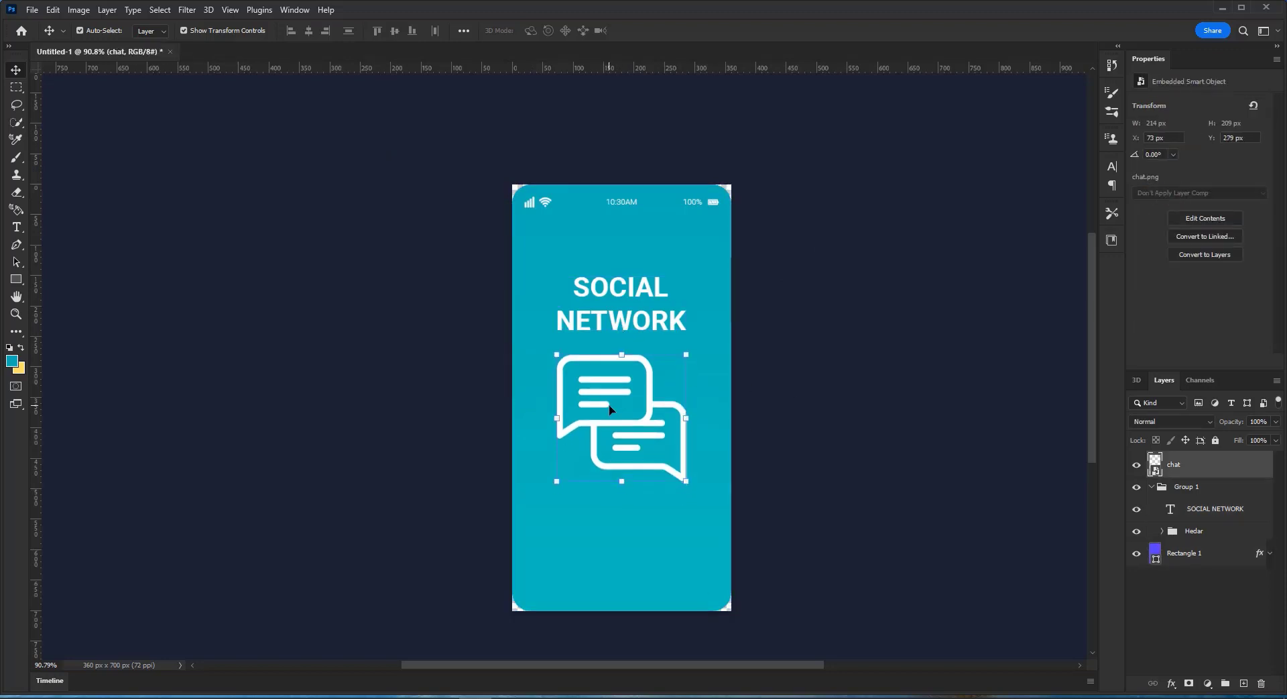
key("shift+Down")
key("shift+Down")
key("shift+Down")
key("shift+Down")
key("shift+Down")
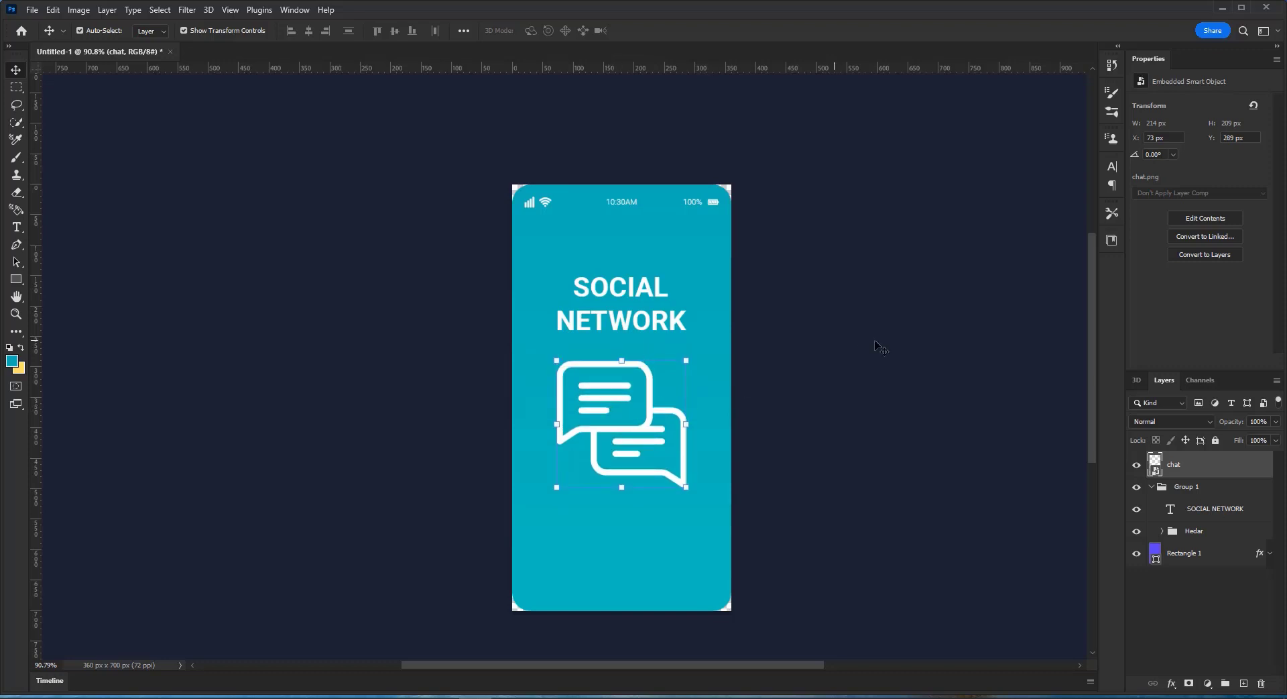
left_click(878, 347)
- Draw a button rectangle about 219 × 64 px below the chat icon
scroll(876, 347, "down", 2)
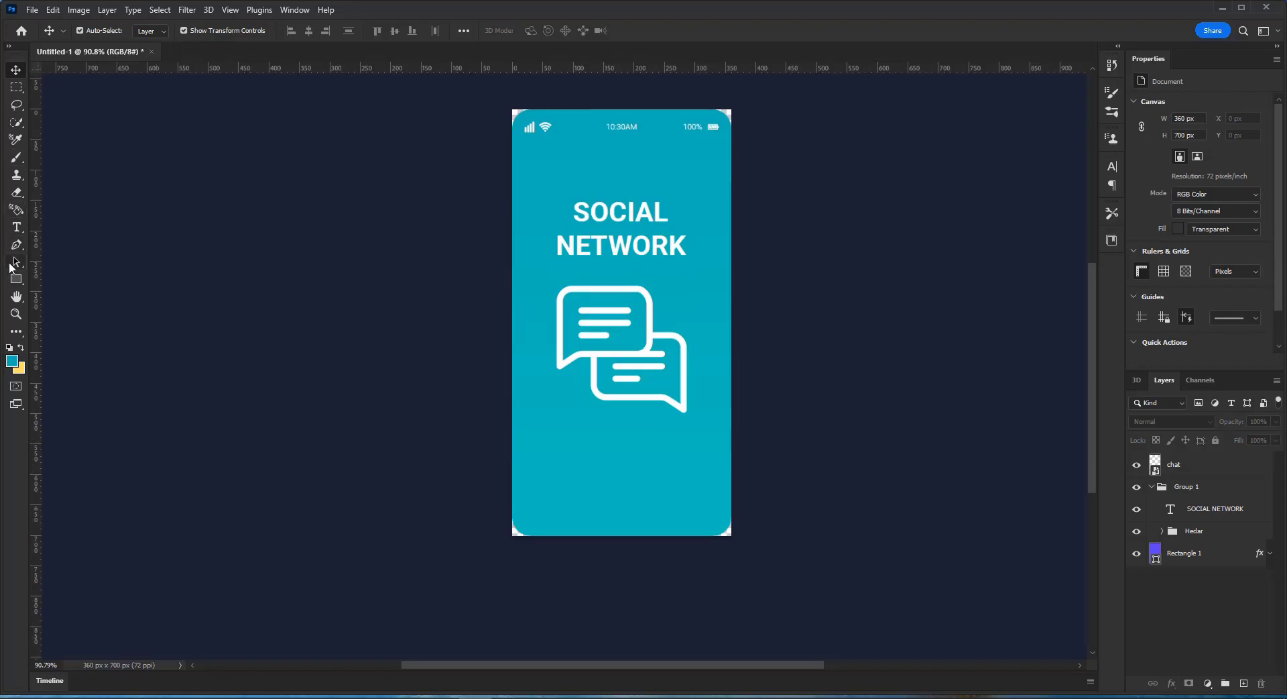
left_click(20, 228)
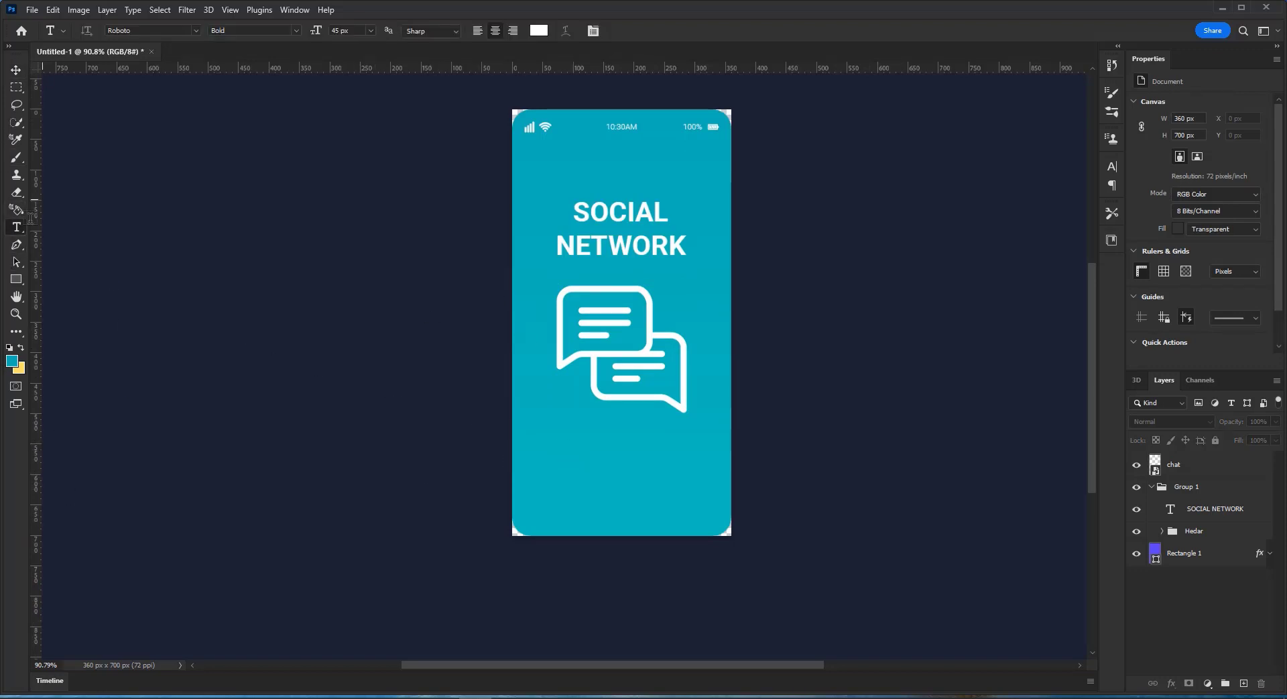
left_click(19, 279)
left_click_drag(557, 448, 695, 486)
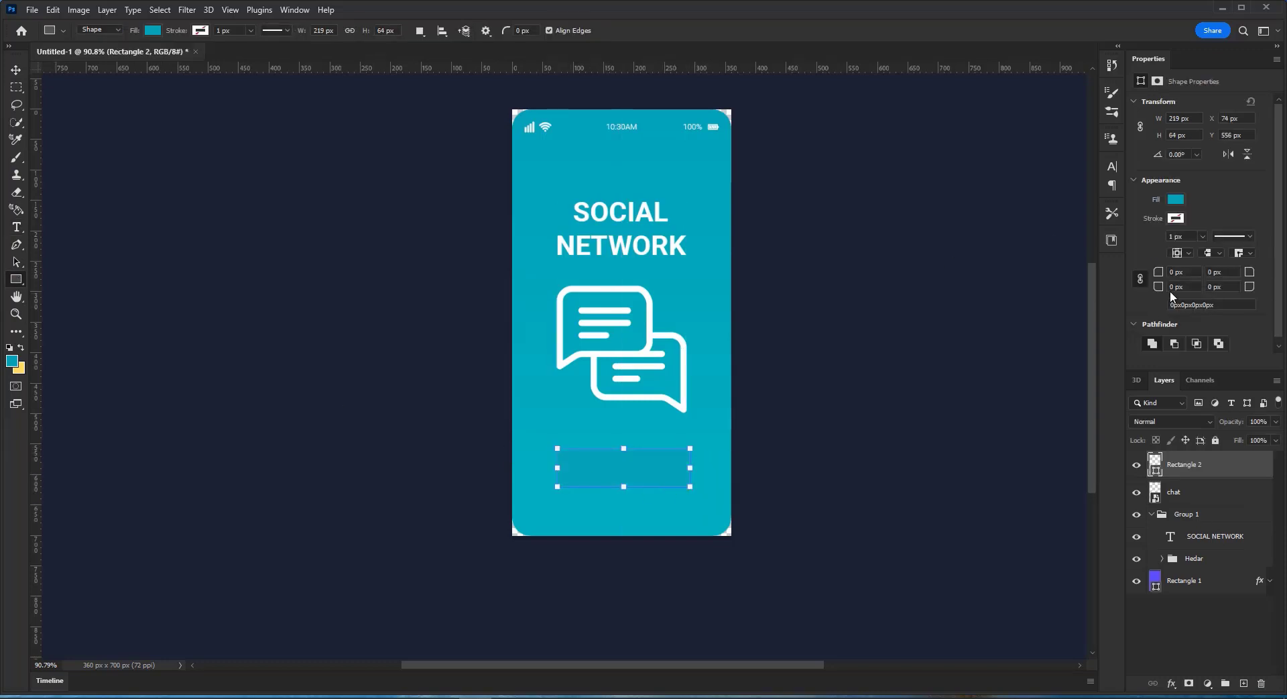
- Fill the button rectangle with the recently used yellow
left_click(1176, 218)
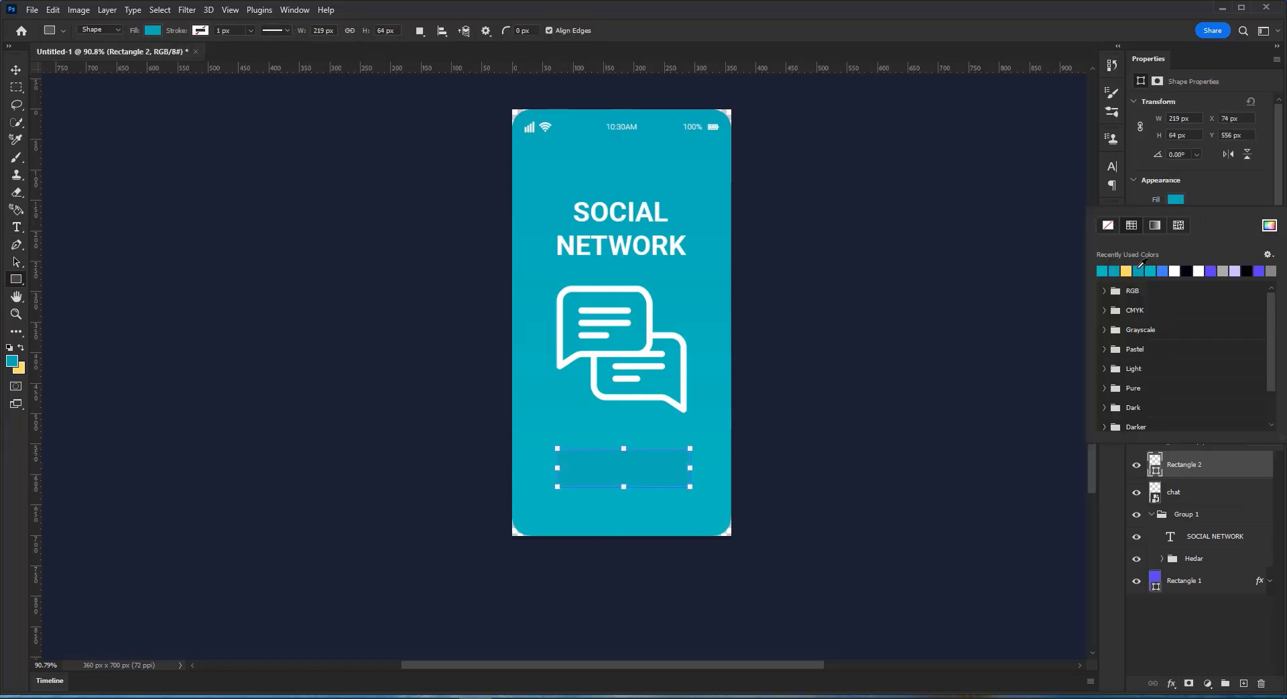
left_click(1130, 270)
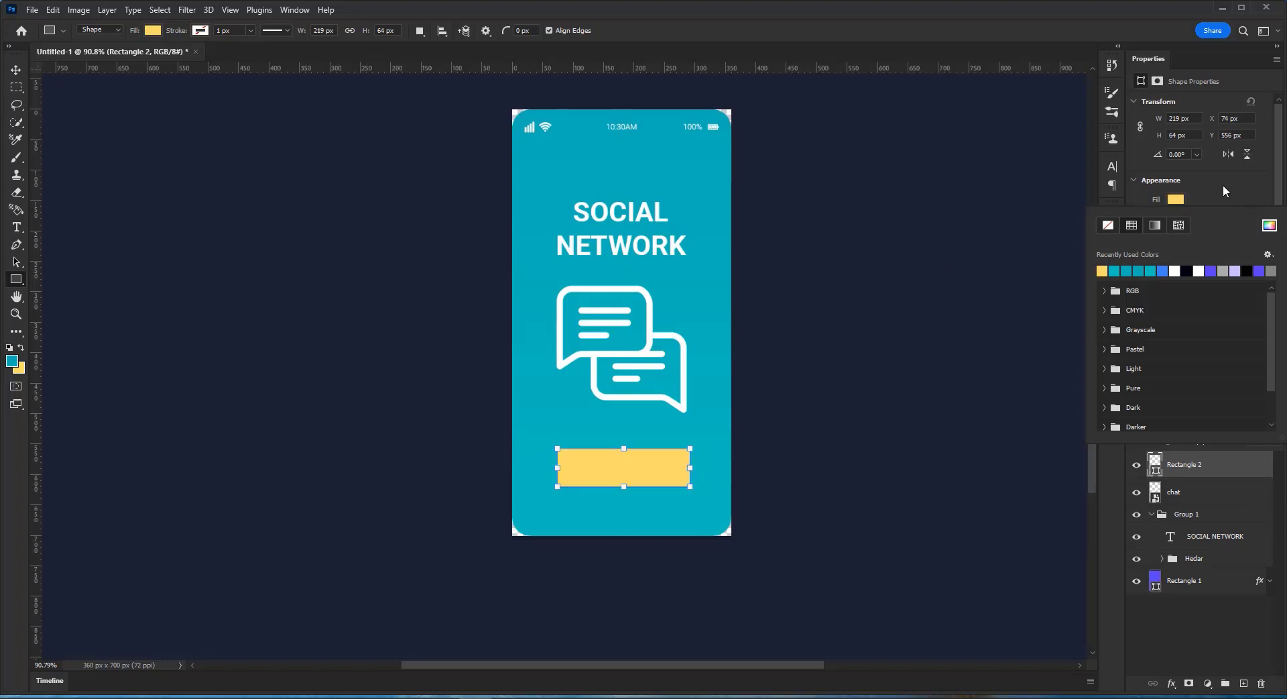
left_click(17, 68)
left_click(330, 178)
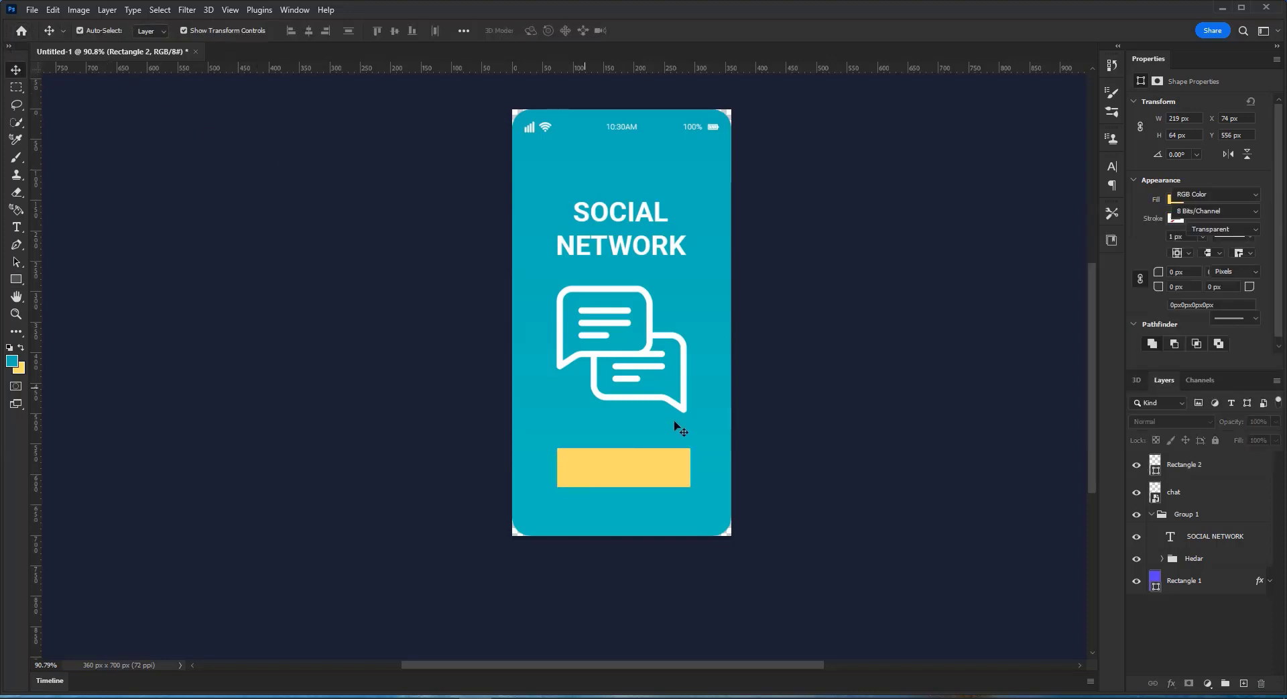
- Set the yellow button rectangle's height to 60 px and its width to 200 px
left_click(641, 471)
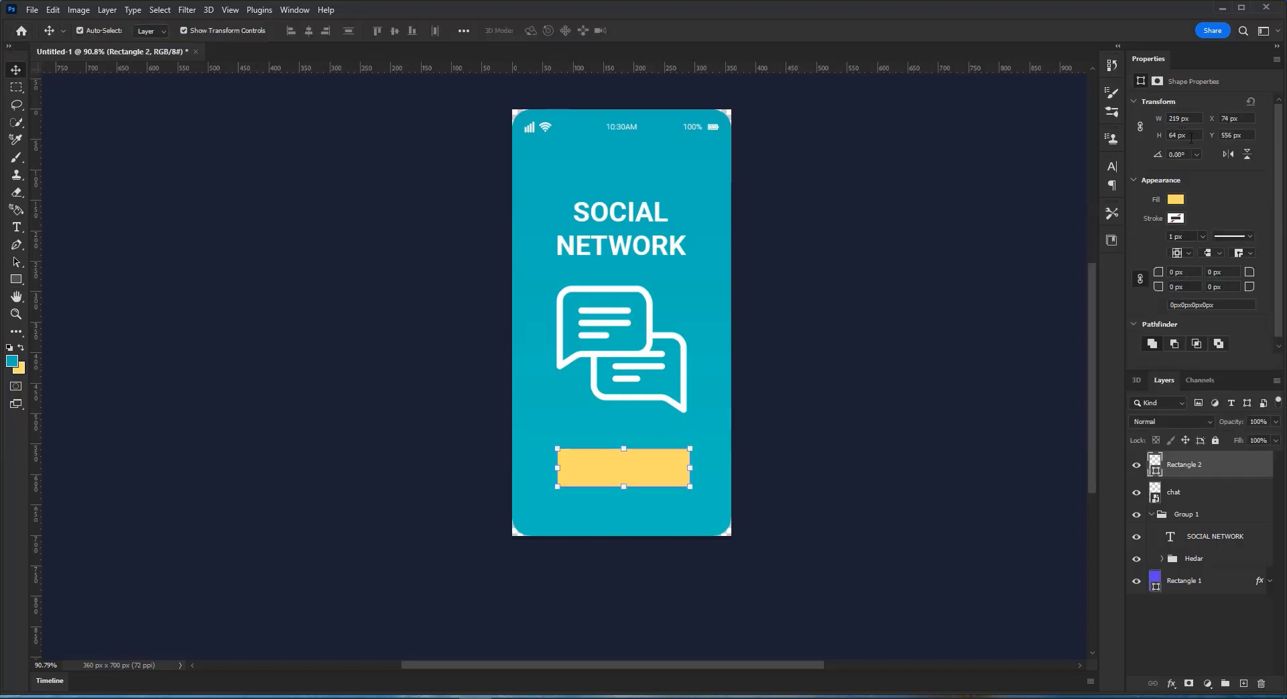
left_click(1191, 138)
type("60")
key("Return")
left_click_drag(1189, 118, 1168, 120)
type("200")
key("Return")
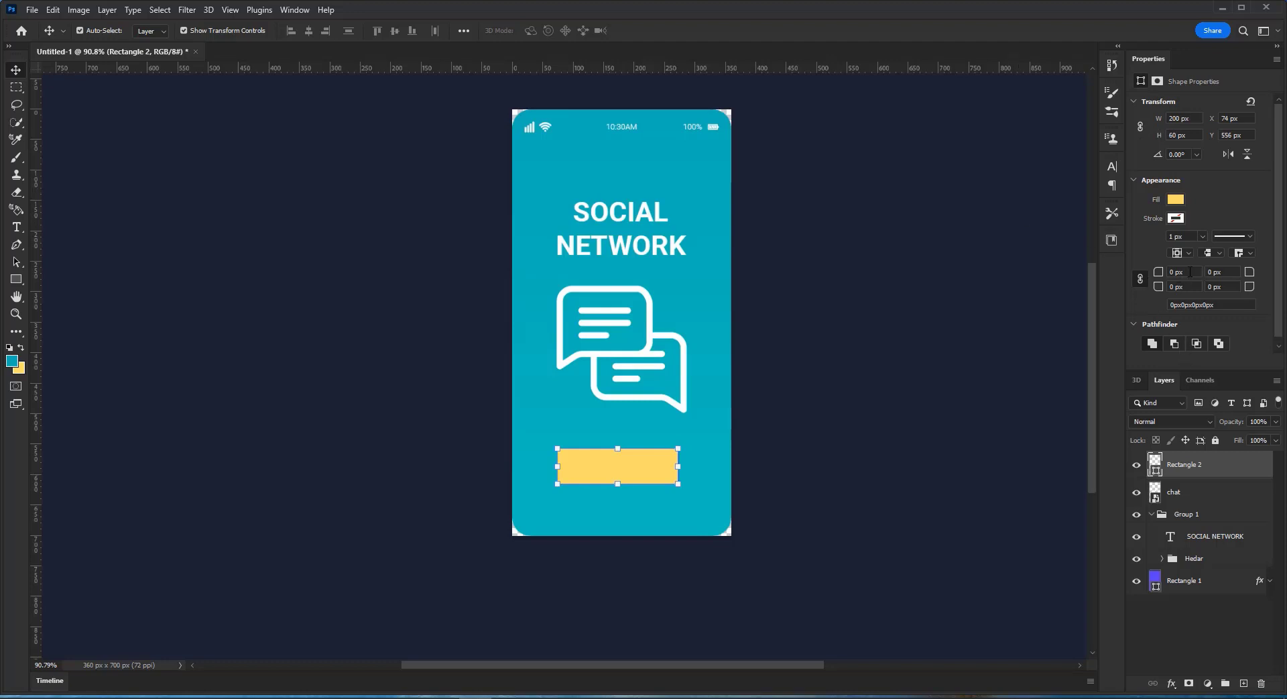
- Round all corners of the yellow button rectangle with a 30 px radius
left_click_drag(1190, 271, 1170, 272)
type("30")
key("Return")
left_click(863, 369)
scroll(864, 368, "down", 1)
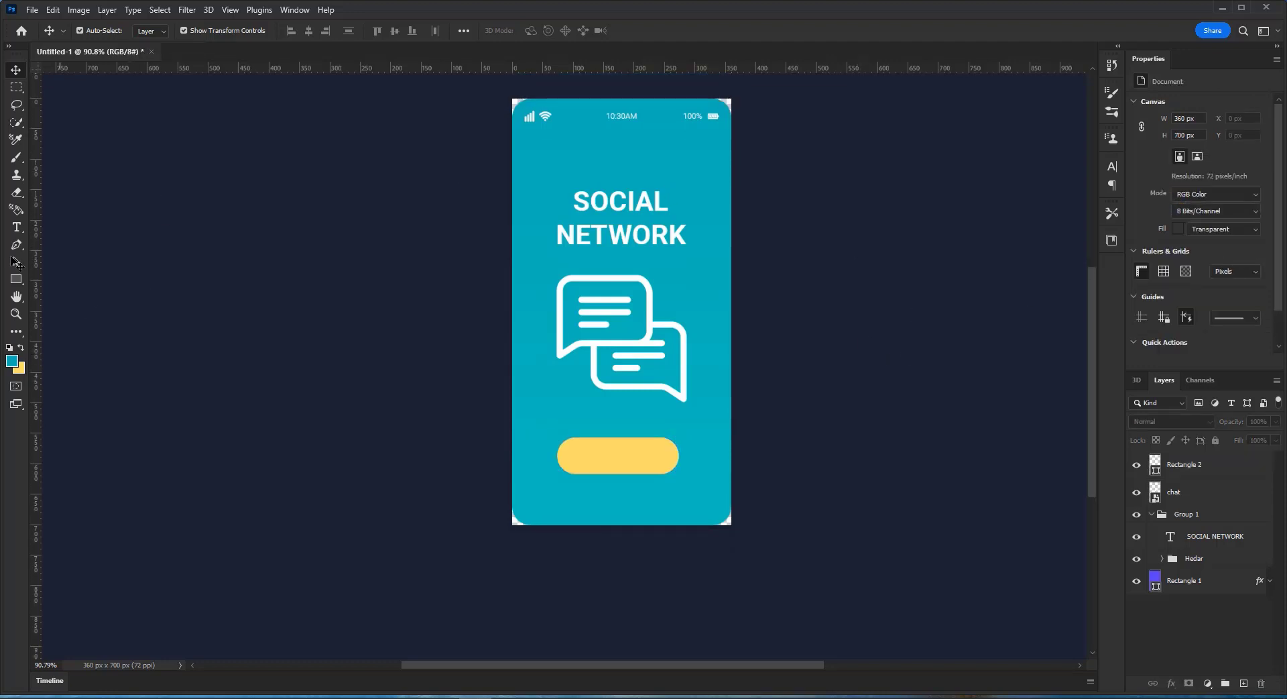
- Add the label "LET'S GO!" on the yellow button in Roboto Bold at 30 px
left_click(17, 226)
left_click(604, 463)
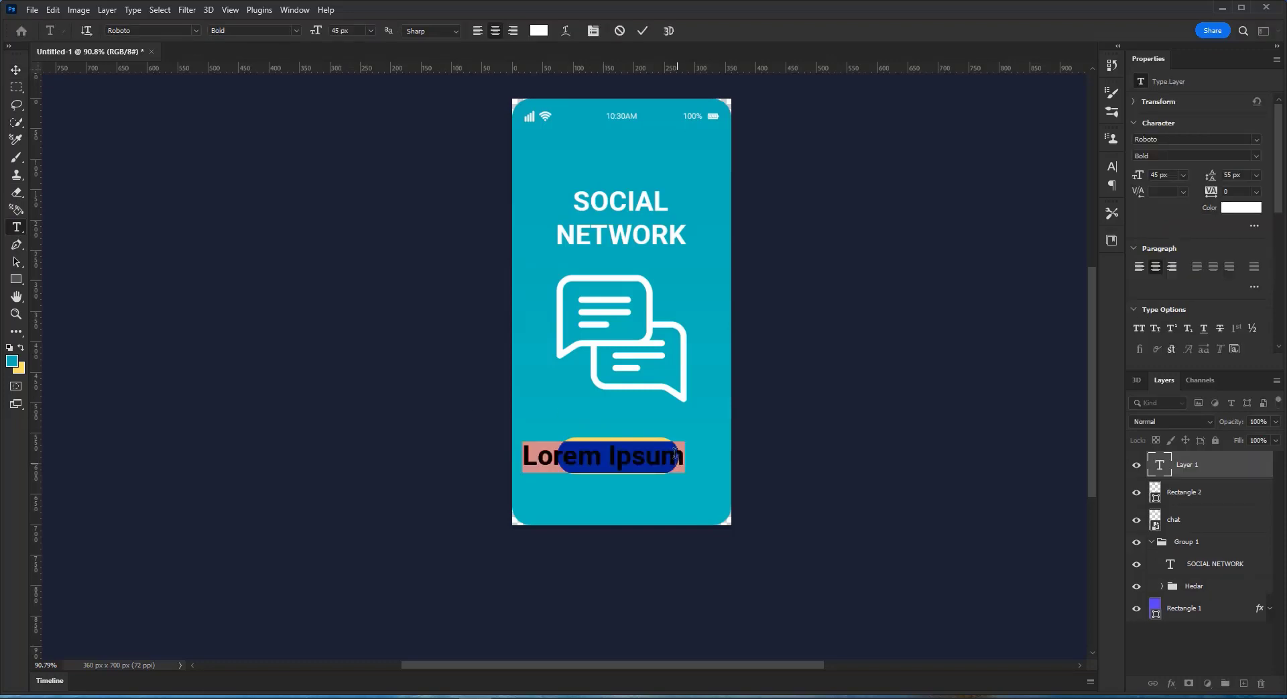
left_click(332, 33)
type("30")
key("Return")
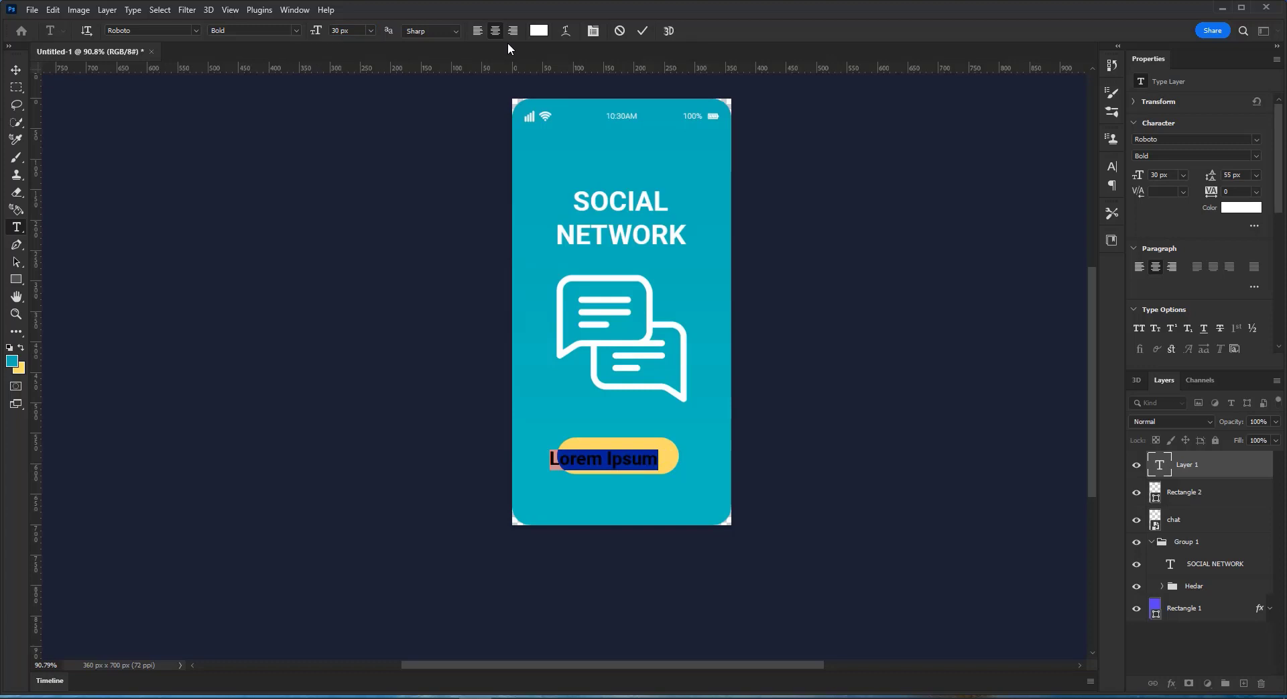
type("LET")
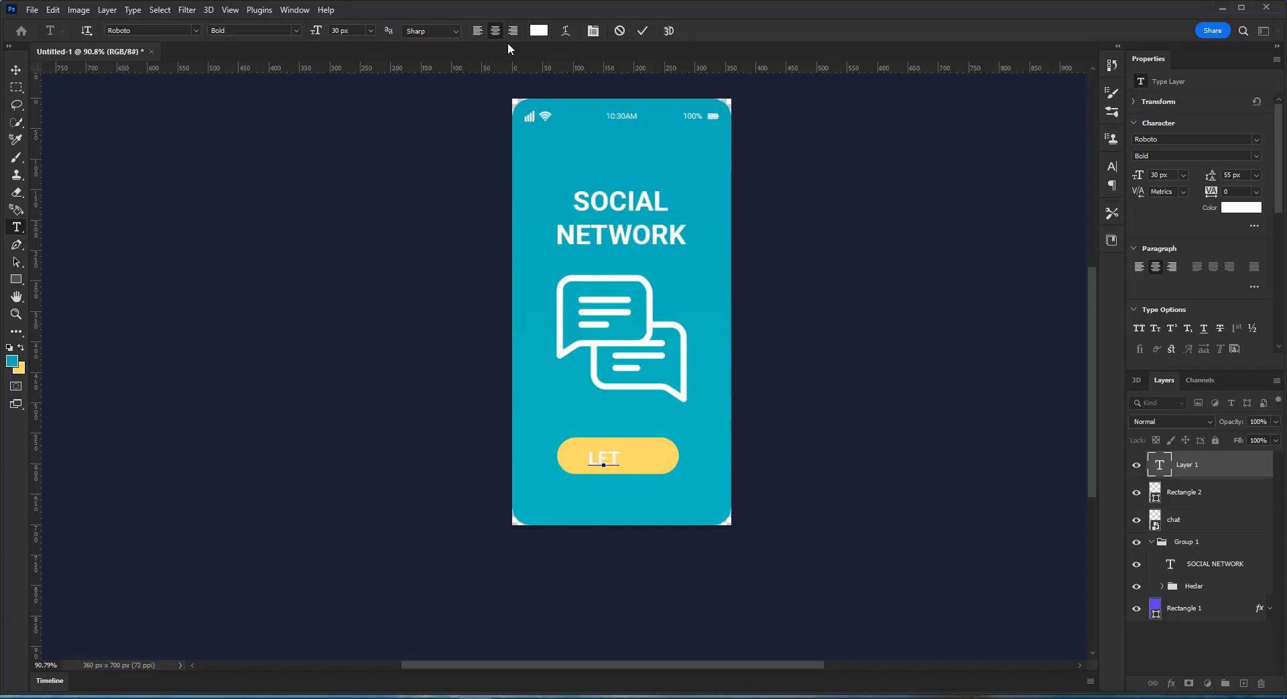
type("'S GO!")
- Recolour the "LET'S GO!" label dark navy and move it to the middle of the yellow button
key("ctrl+a")
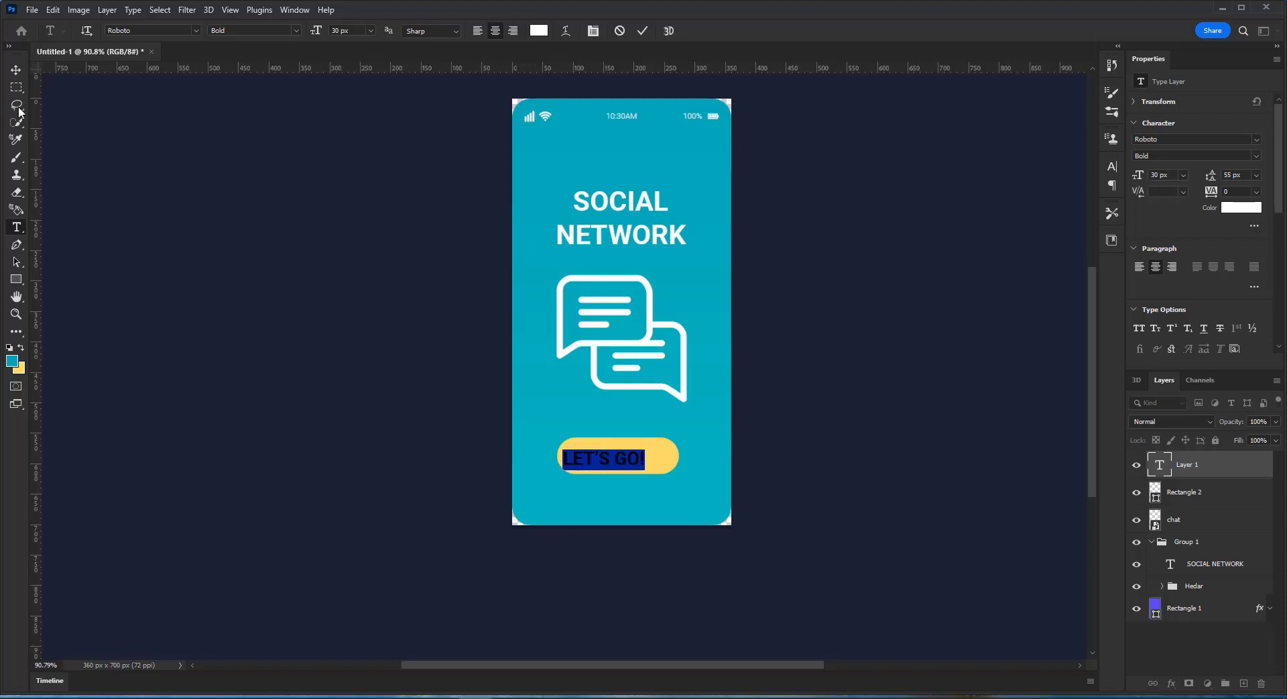
left_click(537, 32)
left_click(307, 174)
left_click(363, 461)
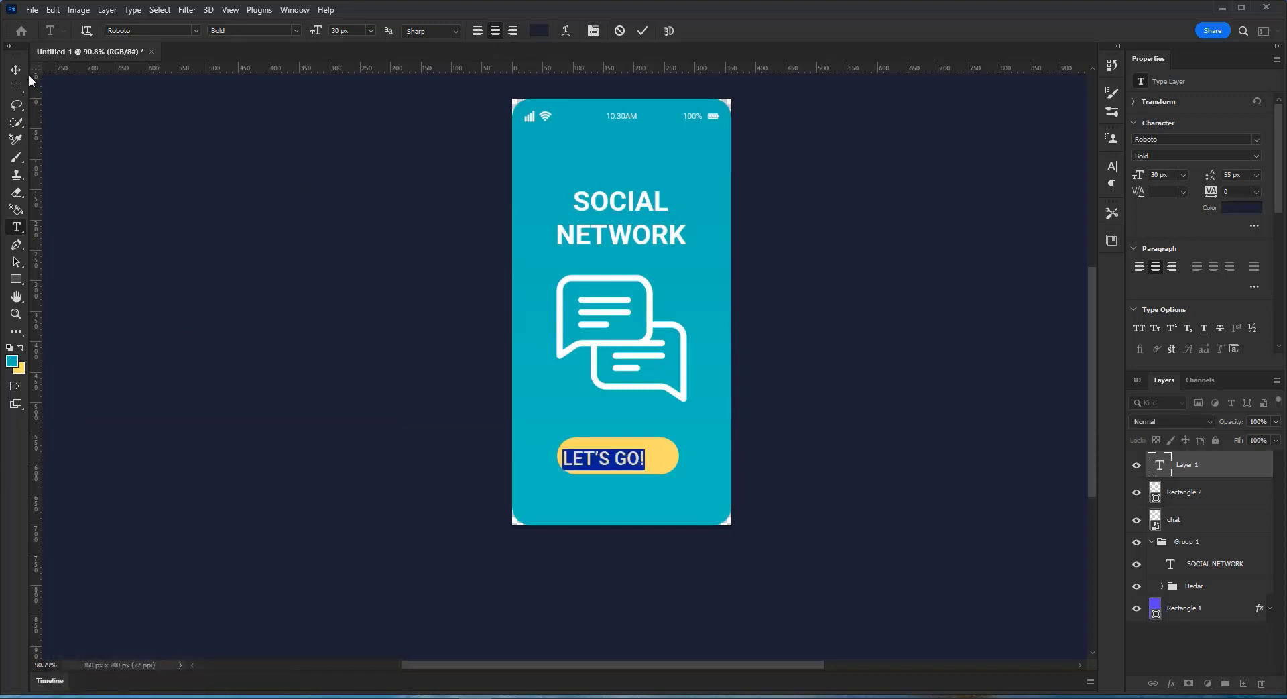
left_click(21, 70)
left_click_drag(624, 461, 640, 456)
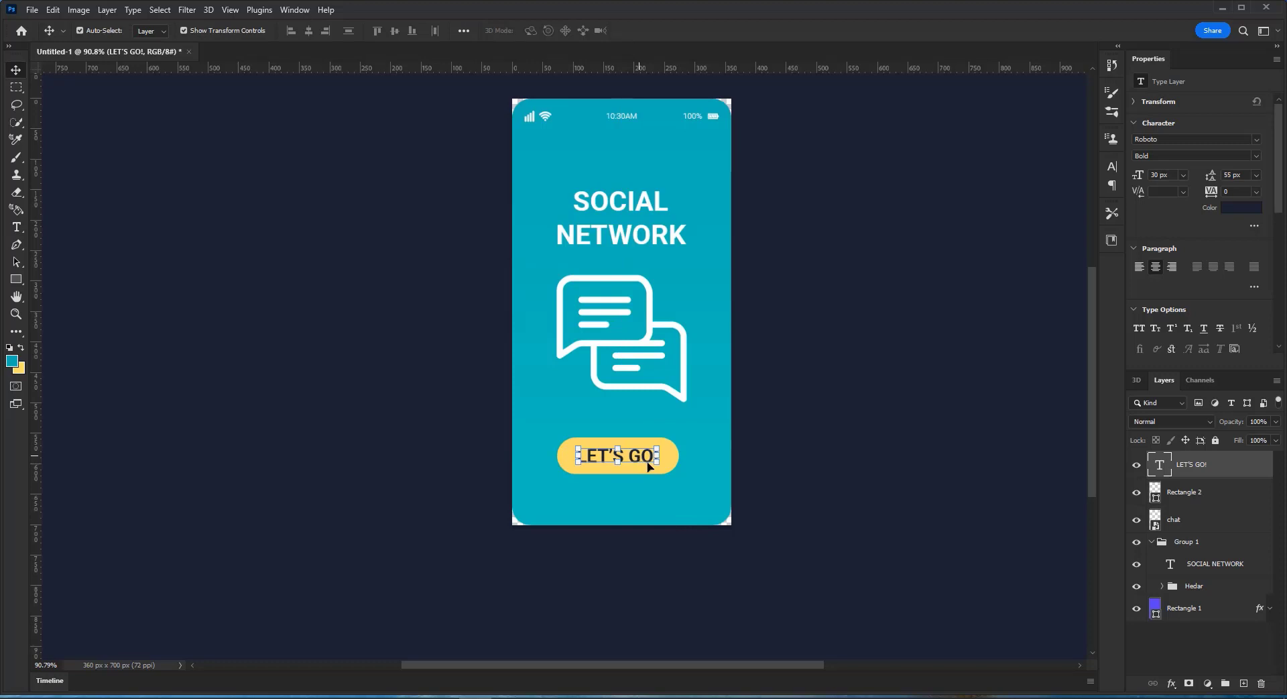
- Resize the yellow button rectangle to 230 px wide and 70 px high
left_click(1184, 491)
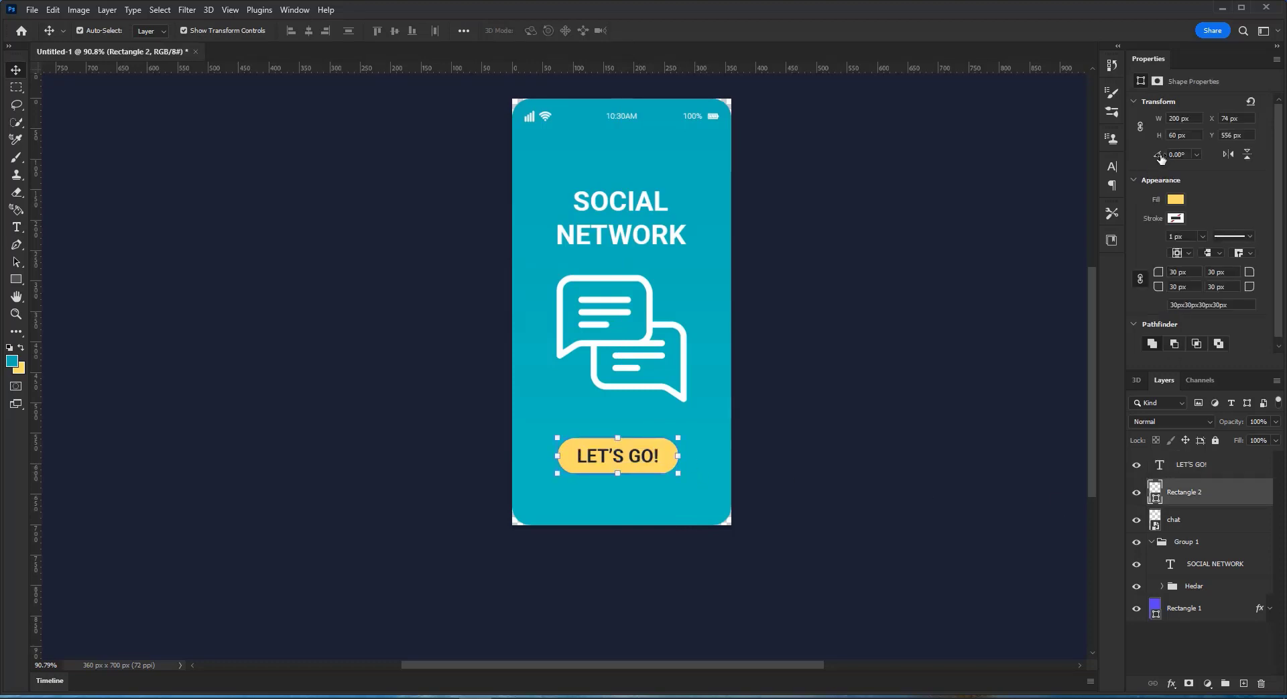
type("230")
key("Return")
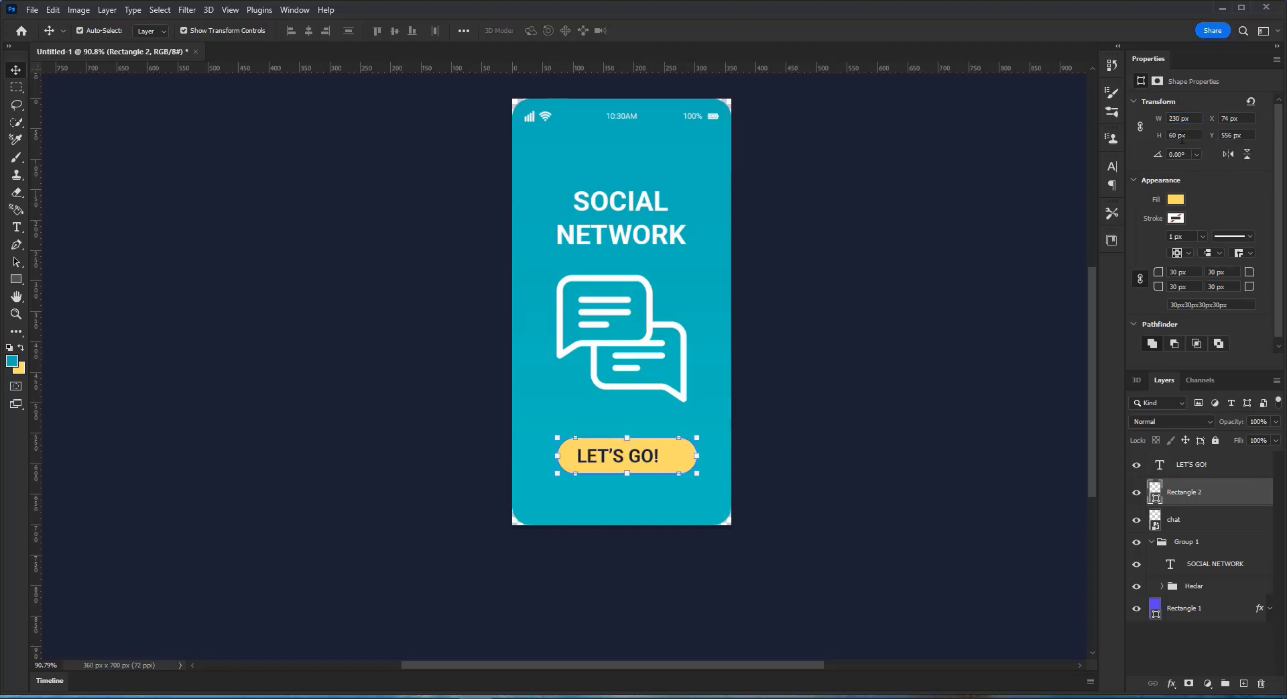
left_click(1189, 134)
type("7")
key("Return")
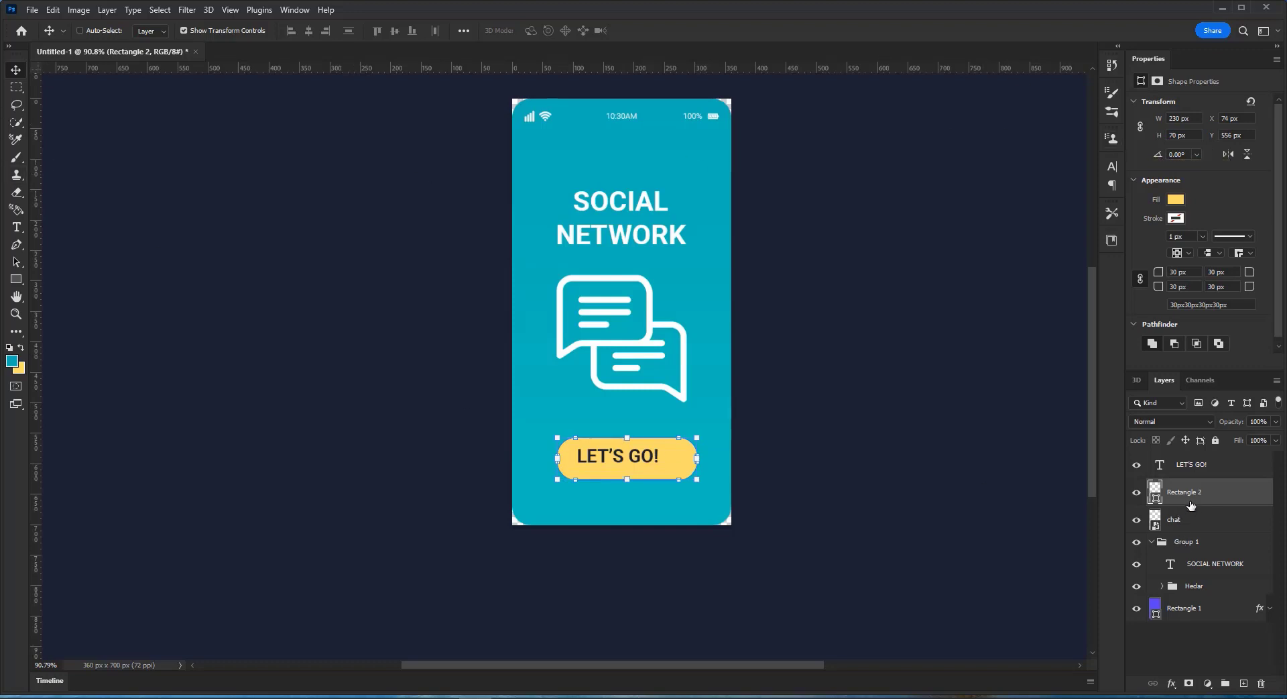
- Centre the "LET'S GO!" label horizontally and vertically on the yellow button rectangle
left_click(1191, 467, "ctrl")
left_click(80, 30)
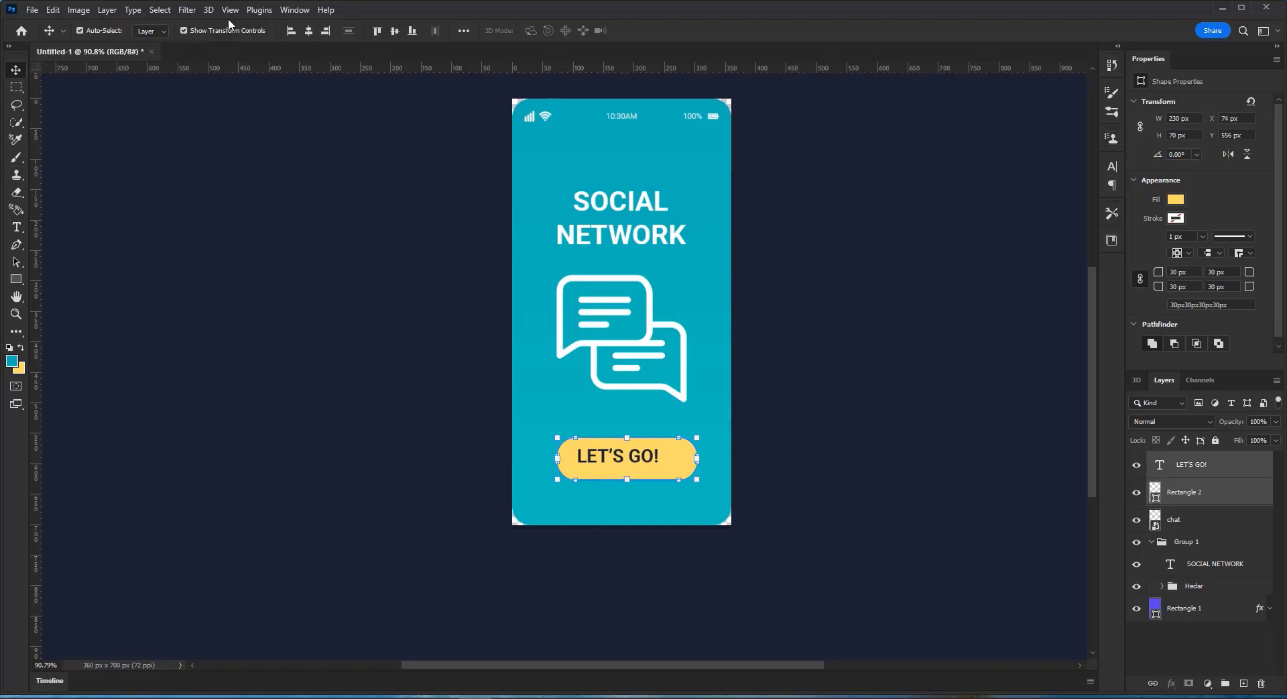
left_click(311, 32)
left_click(394, 30)
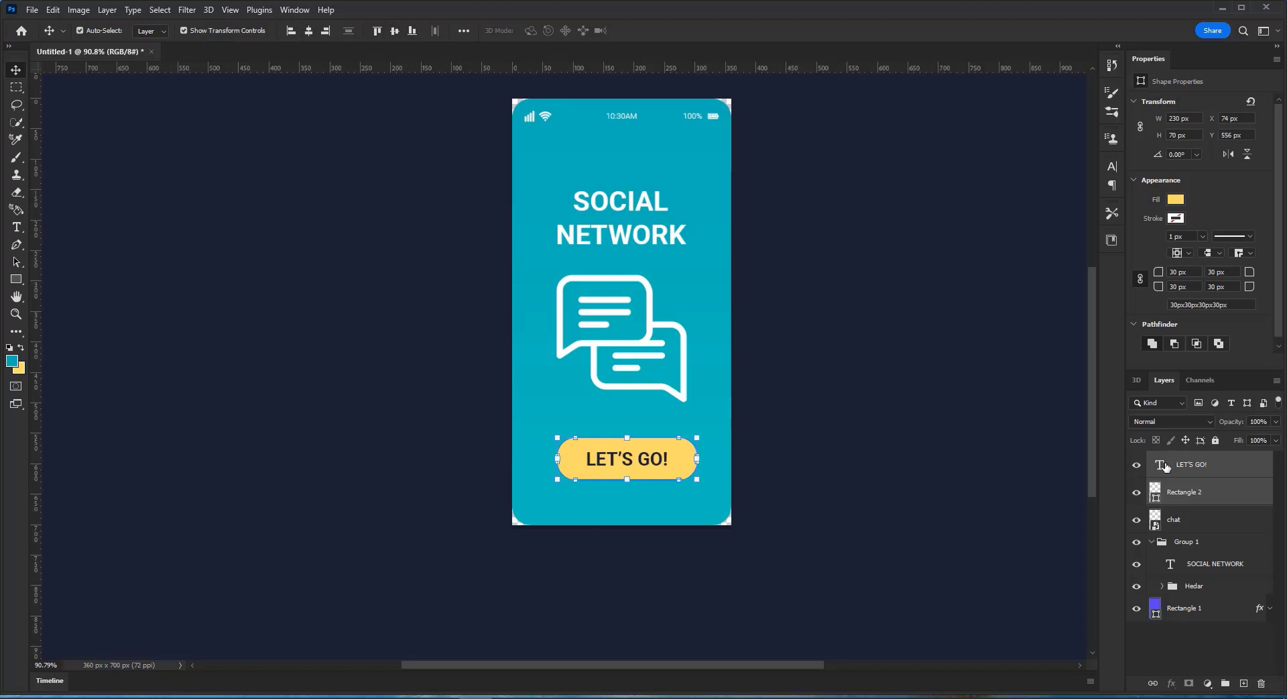
- Group the label with its button rectangle, name the group "BATTON" and collapse the heading's group
key("ctrl+g")
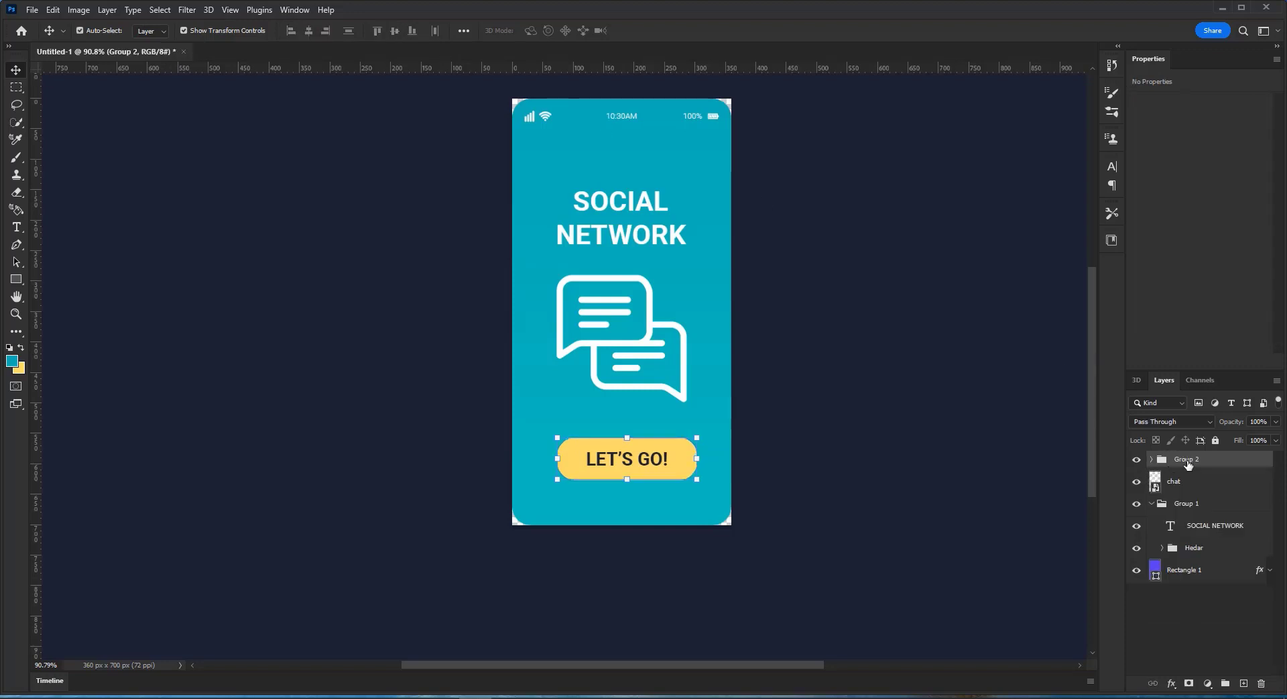
double_click(1187, 460)
type("bATTON")
key("Return")
left_click(1151, 504)
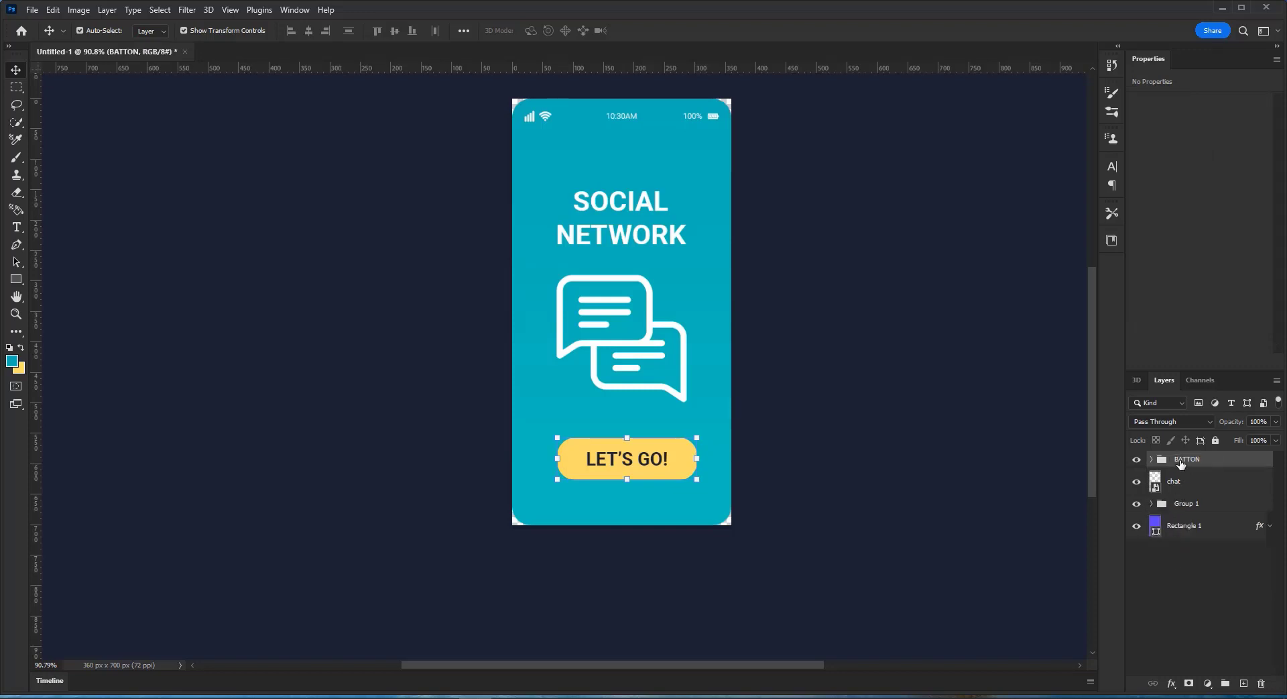